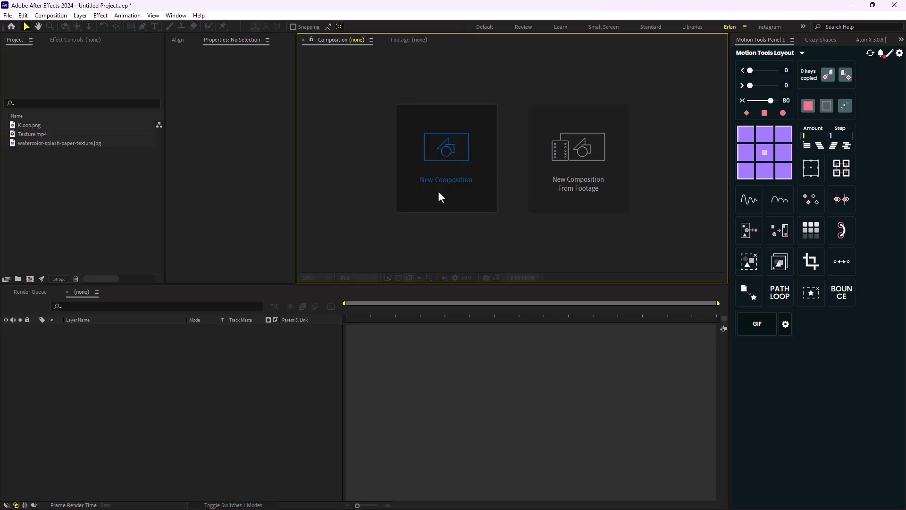
Create a 1920 x 1920 composition named Main and add Kloop.png to it
click(439, 193)
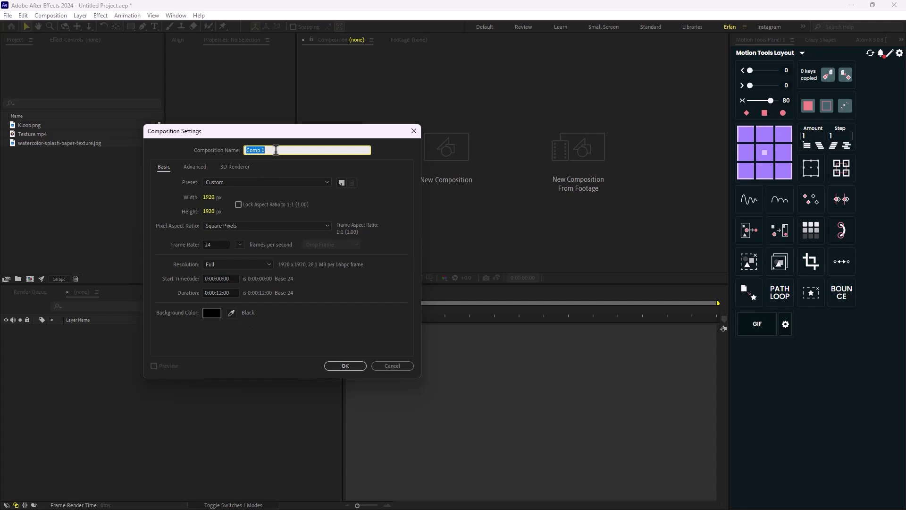
key(Return)
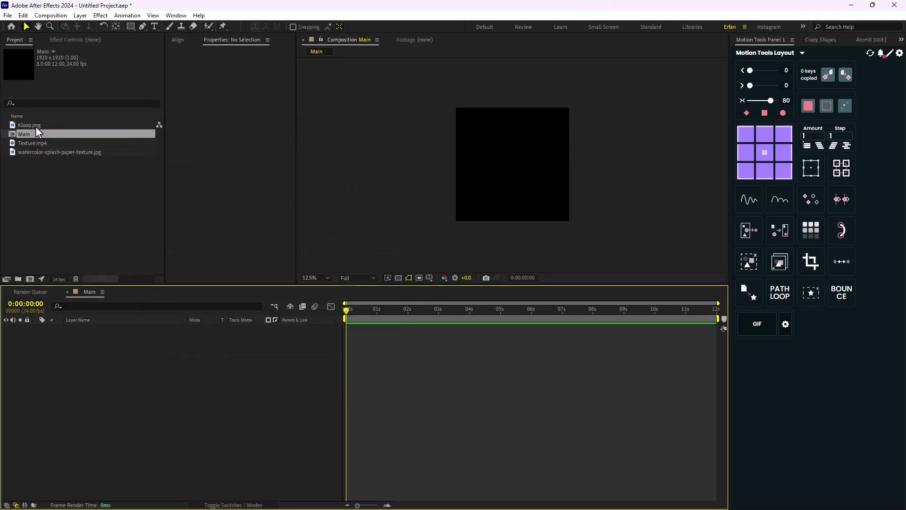
drag(35, 125, 142, 373)
key(period)
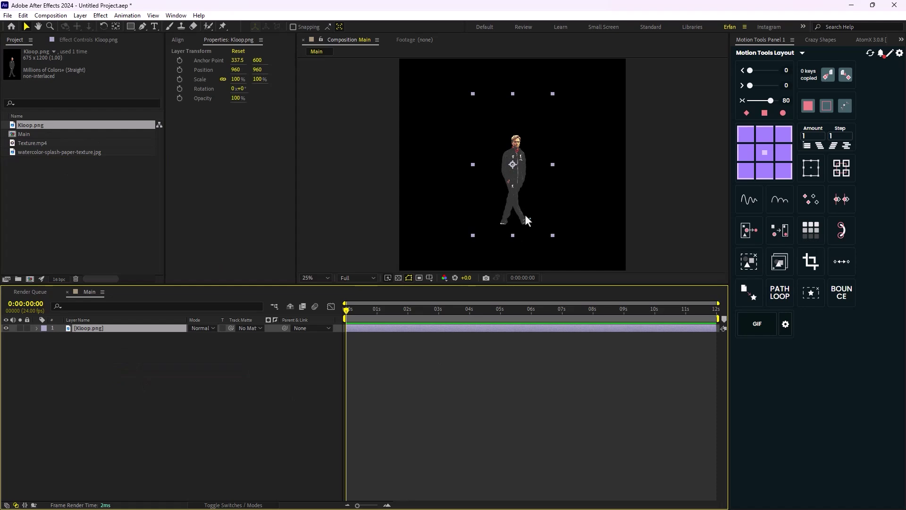
Scale the Kloop.png layer to 255% and reposition it to 912, 672
key(s)
drag(203, 343, 259, 343)
key(comma)
drag(524, 196, 522, 183)
drag(219, 335, 231, 339)
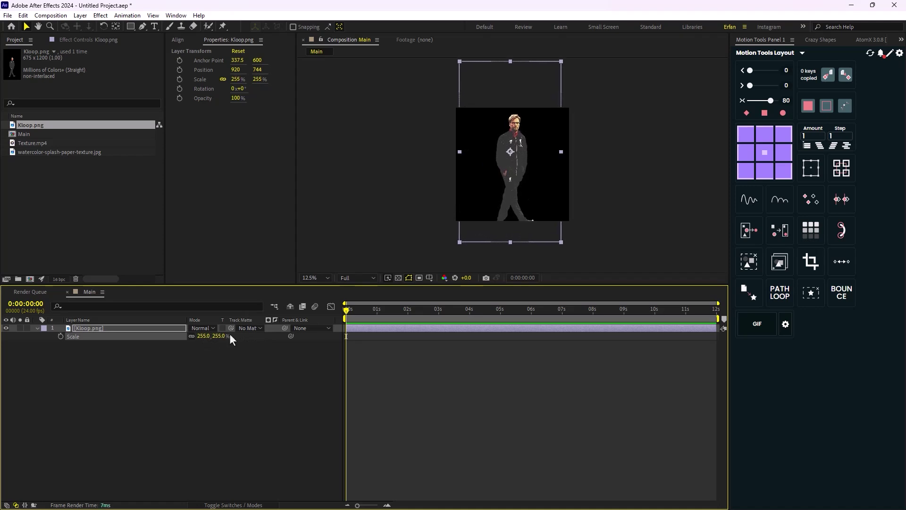
drag(524, 180, 472, 169)
scroll(532, 175, up, 2)
scroll(531, 175, down, 2)
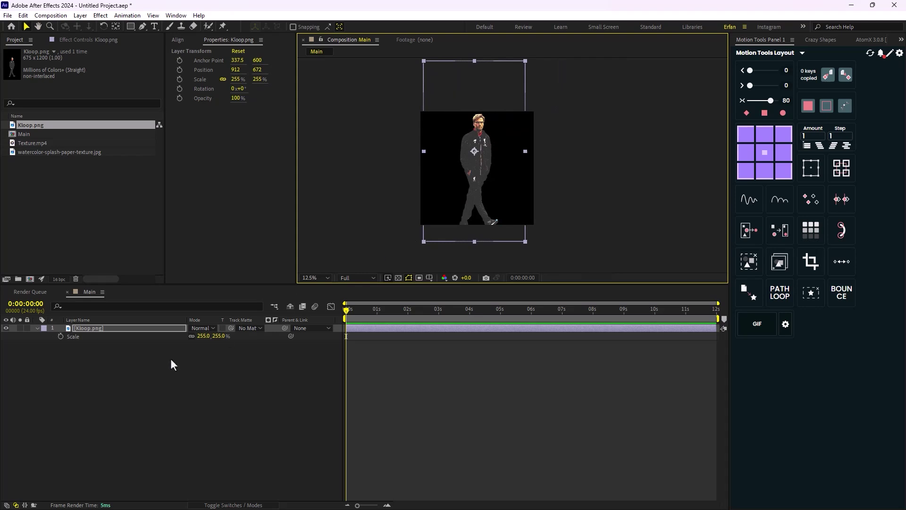
Duplicate the Kloop.png layer twice
click(112, 327)
key(ctrl+d)
key(ctrl+d)
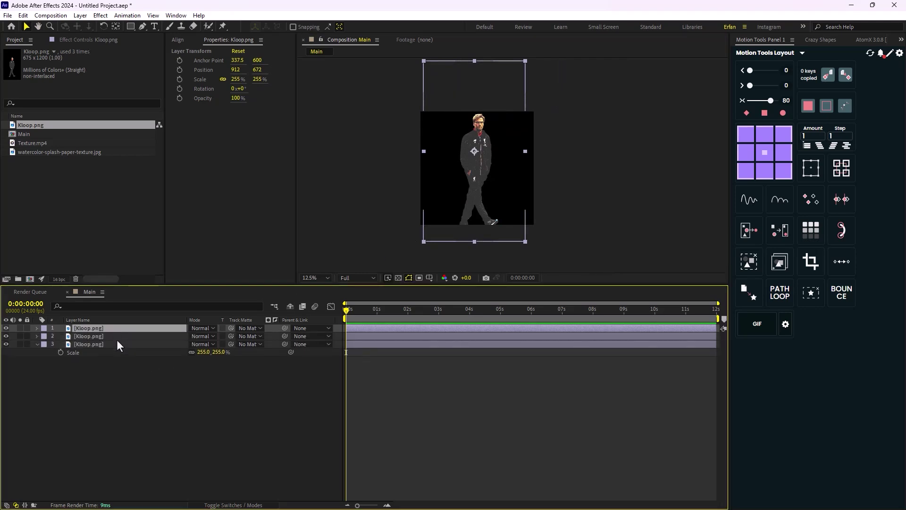
Apply a Fill effect to the middle Kloop.png layer and shift it right to X position 952
click(118, 341)
click(118, 335)
key(ctrl+space)
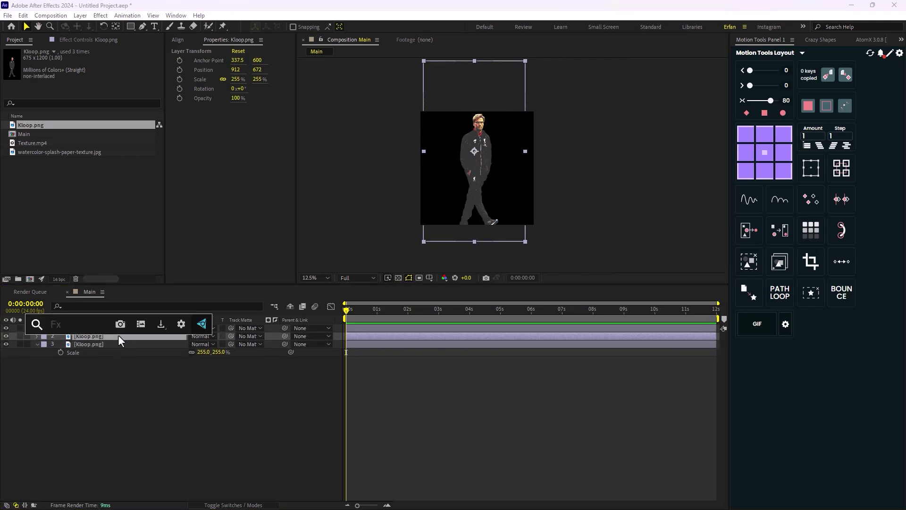
text(fill)
key(Return)
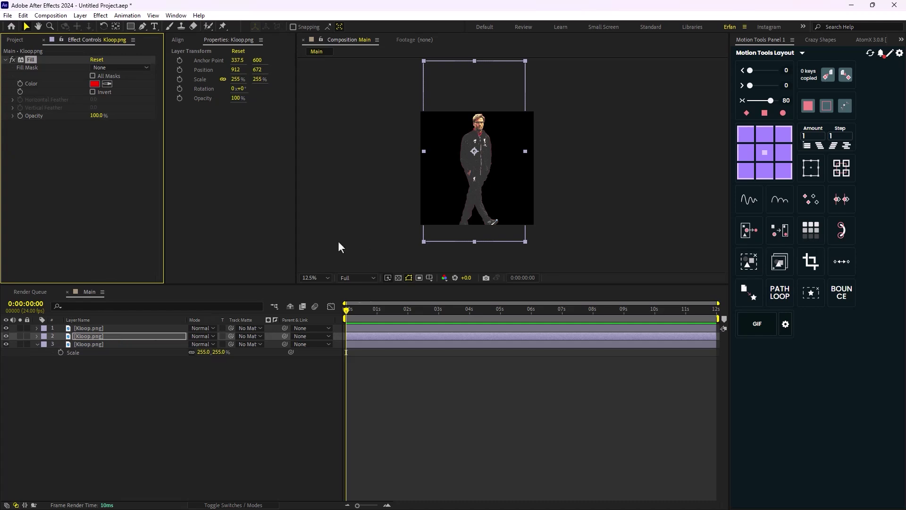
key(period)
key(shift+Right)
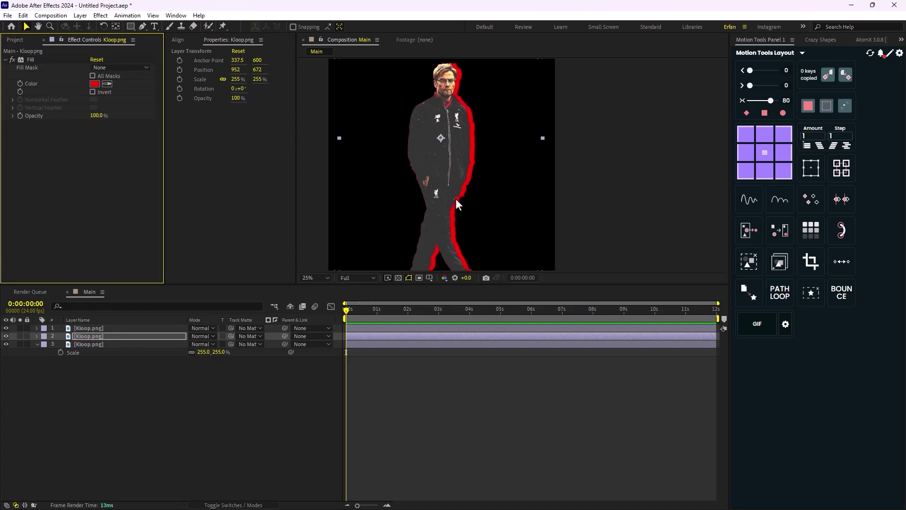
Apply a Fill effect to the uppermost Kloop.png layer and shift it left to X position 872
click(123, 327)
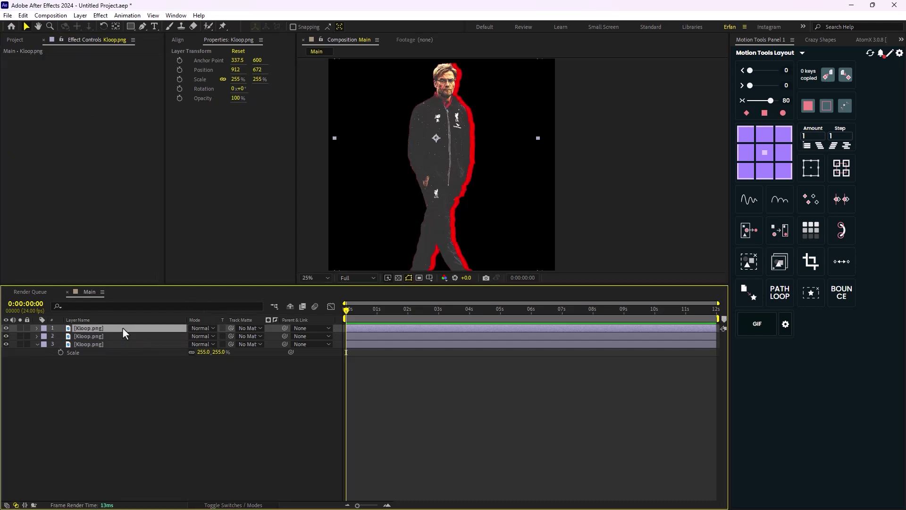
key(ctrl+space)
text(fill)
key(Return)
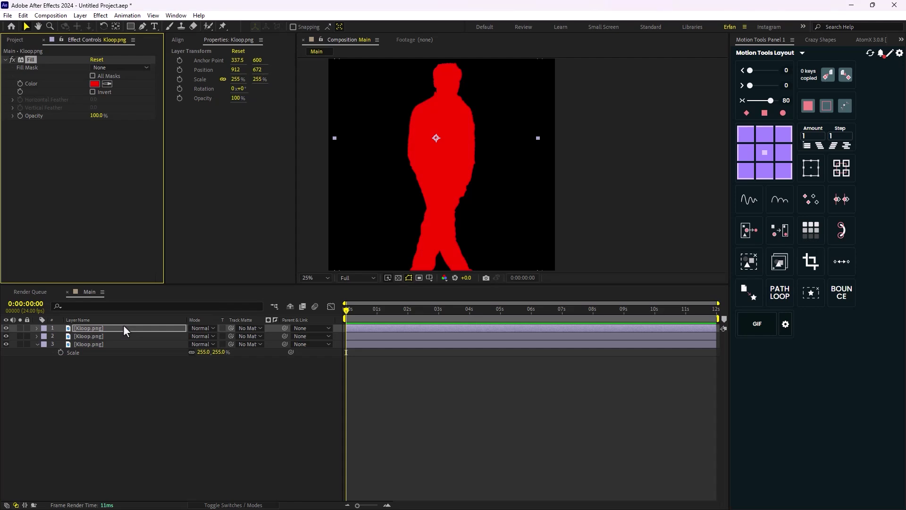
key(shift+Left)
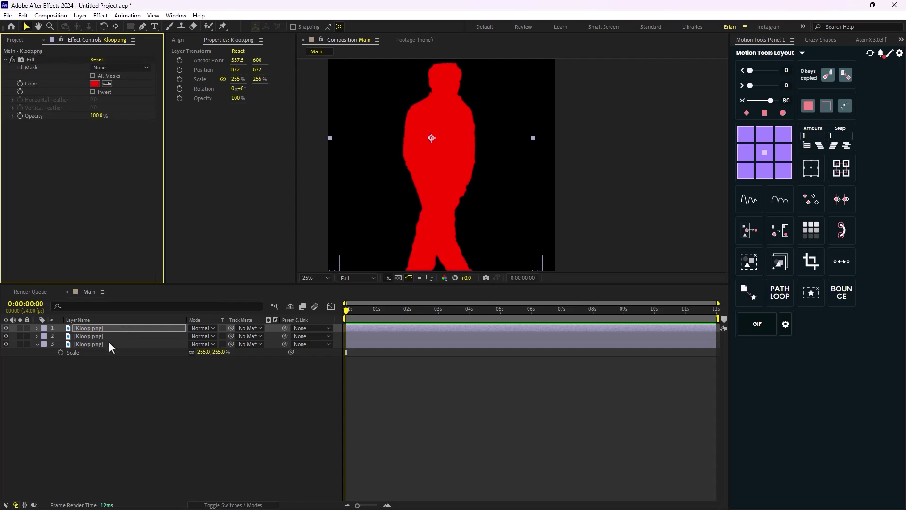
Move the unfilled Kloop.png layer to the top of the layer stack, above both red copies
drag(108, 347, 108, 331)
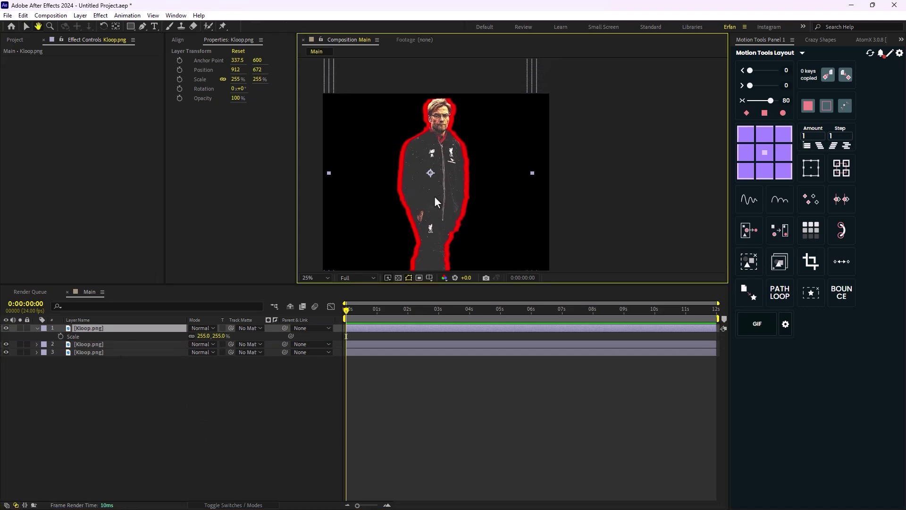
scroll(434, 196, up, 3)
scroll(474, 177, down, 3)
scroll(473, 192, down, 1)
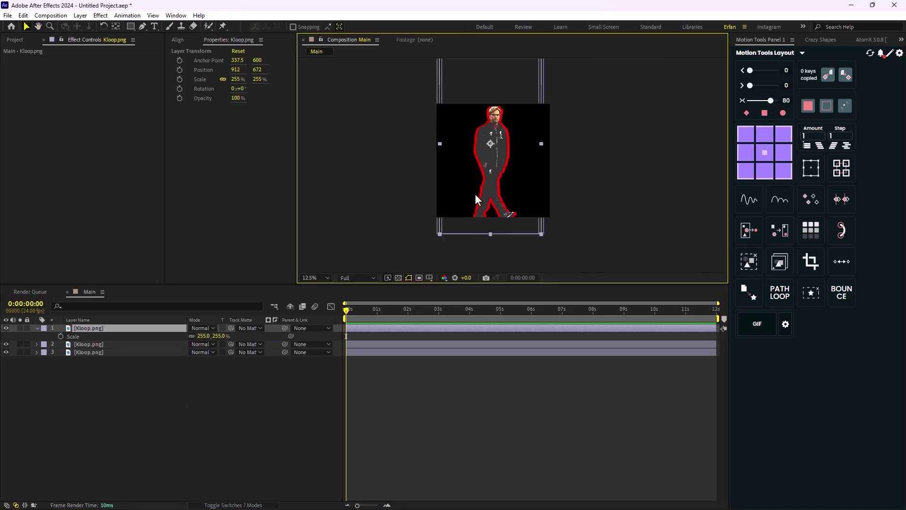
Nudge the red copy in layer 2 horizontally to X position 880
click(116, 344)
key(Right)
key(Right)
key(Right)
key(Right)
key(Right)
key(Right)
key(Right)
key(Right)
key(Right)
key(Right)
key(Right)
key(Right)
key(Right)
key(Right)
key(Right)
key(Right)
key(Right)
key(Right)
key(Right)
key(Right)
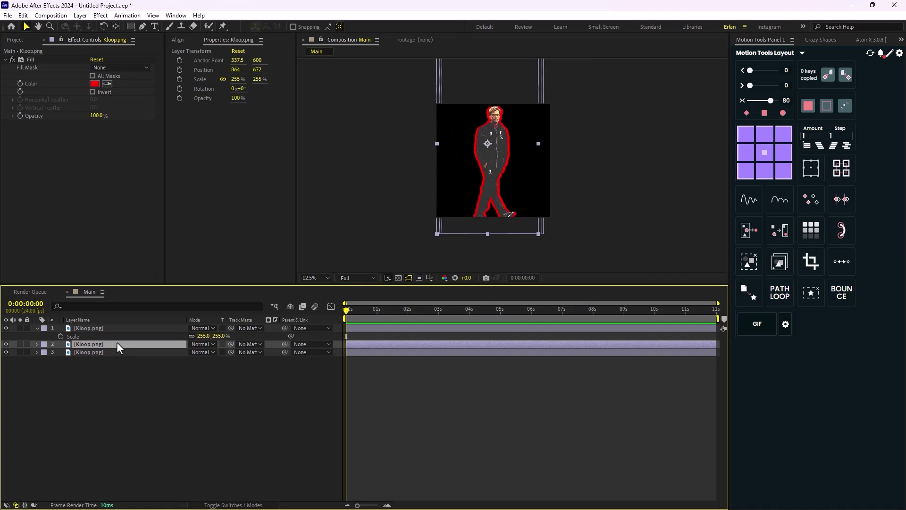
key(Left)
key(Left)
key(Left)
key(Left)
key(Left)
key(Left)
key(Left)
key(Left)
key(Left)
key(Left)
key(Left)
key(Left)
key(Left)
key(Left)
key(Left)
key(Left)
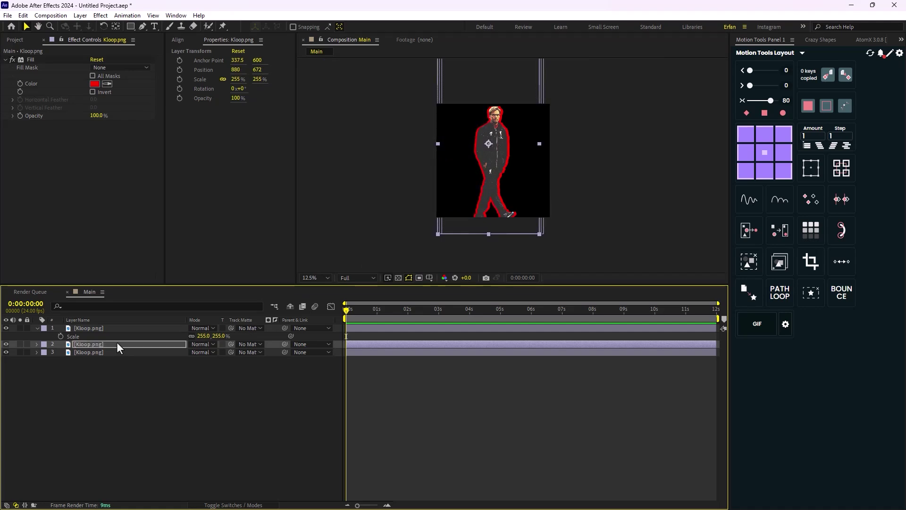
scroll(525, 218, up, 1)
drag(494, 185, 485, 220)
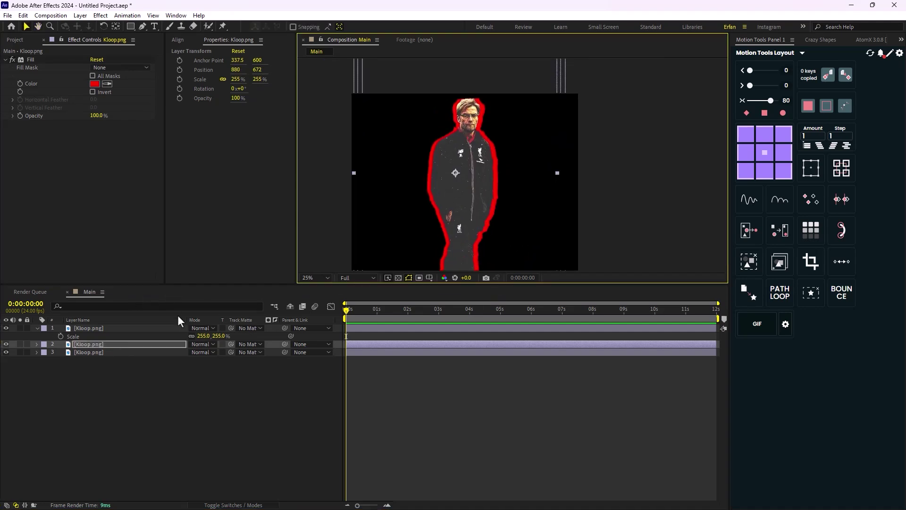
Nudge the red copy in layer 3 horizontally to X position 944
click(128, 328)
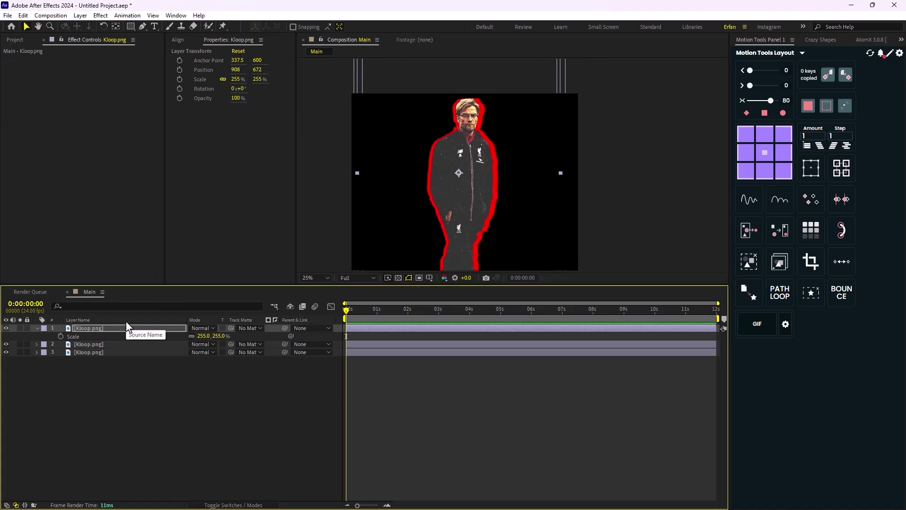
click(125, 352)
key(Left)
key(Left)
key(Left)
key(Left)
key(Left)
key(Left)
key(Left)
key(Left)
key(Left)
key(Left)
key(Left)
key(Left)
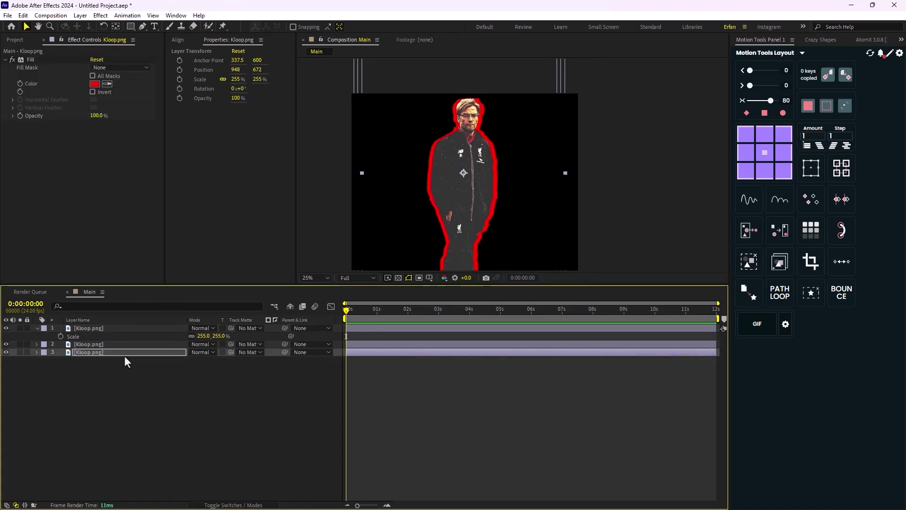
key(Right)
key(Right)
key(Right)
key(Right)
Set the Fill color of the layer 2 copy to white, FFFFFF
click(115, 345)
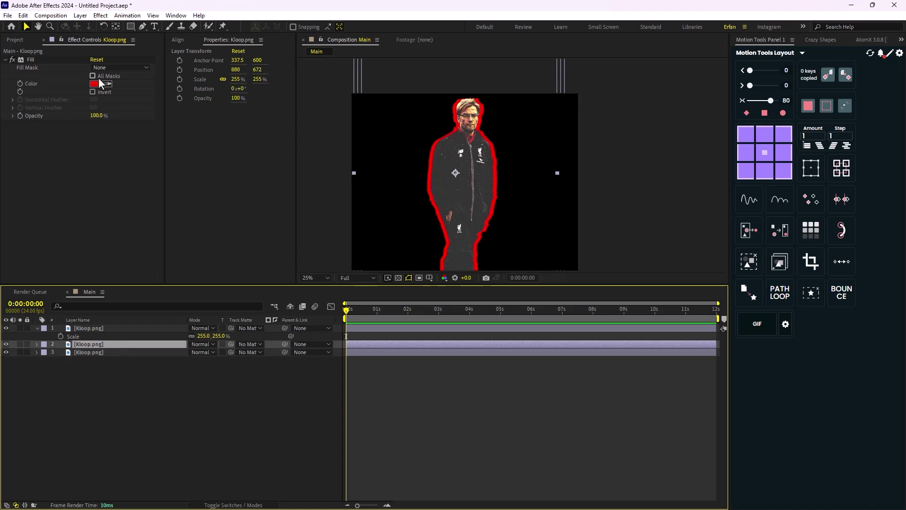
click(95, 83)
text(FFFFFF)
click(647, 262)
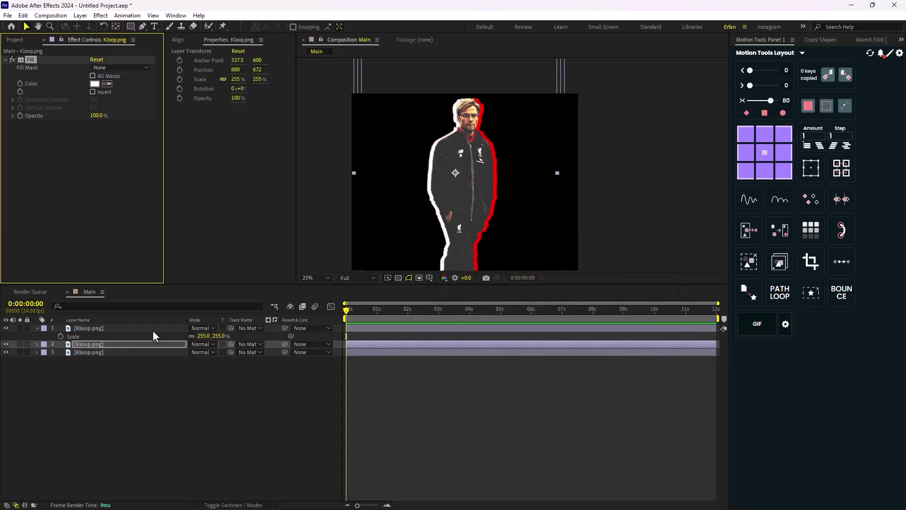
click(152, 330)
Set the Fill color of the layer 3 copy to white, FFFFFF
click(103, 352)
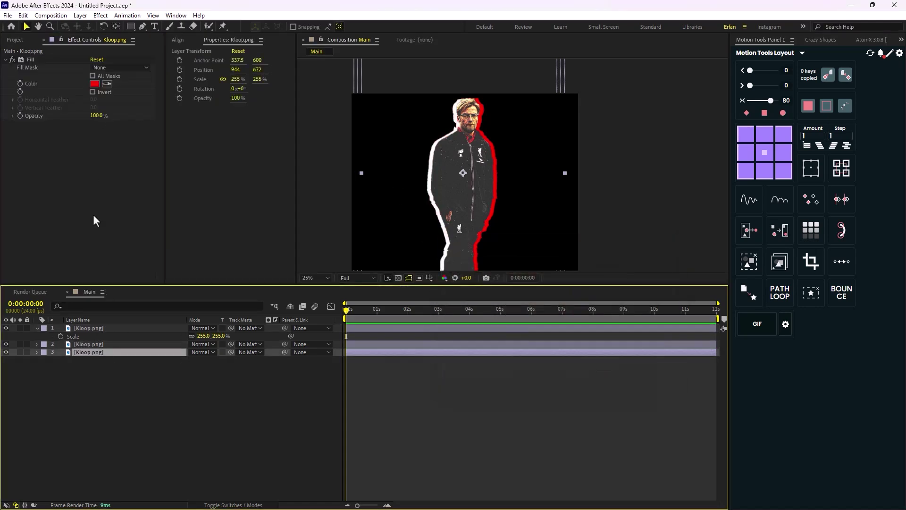
click(95, 84)
text(FFFFFF)
click(644, 260)
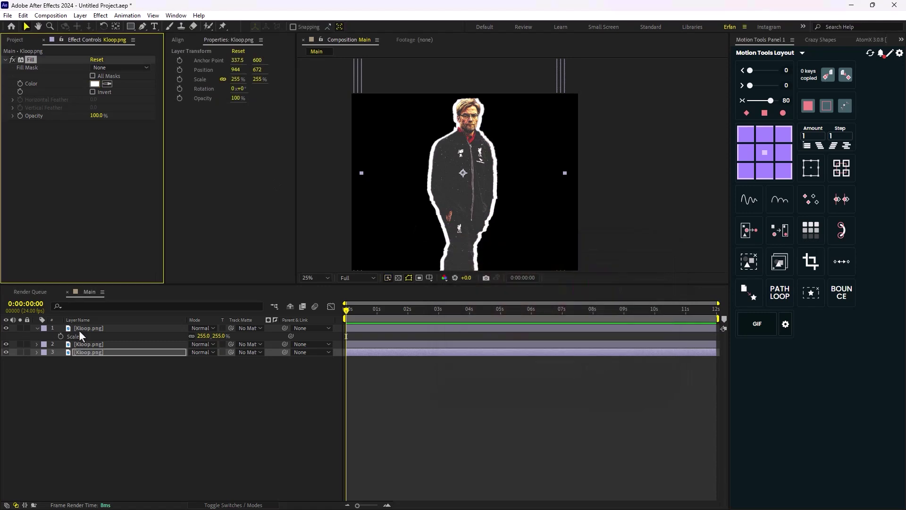
Apply Hue/Saturation to the top Kloop.png layer and set its Master Saturation to -100
click(78, 328)
scroll(392, 244, down, 1)
key(ctrl+space)
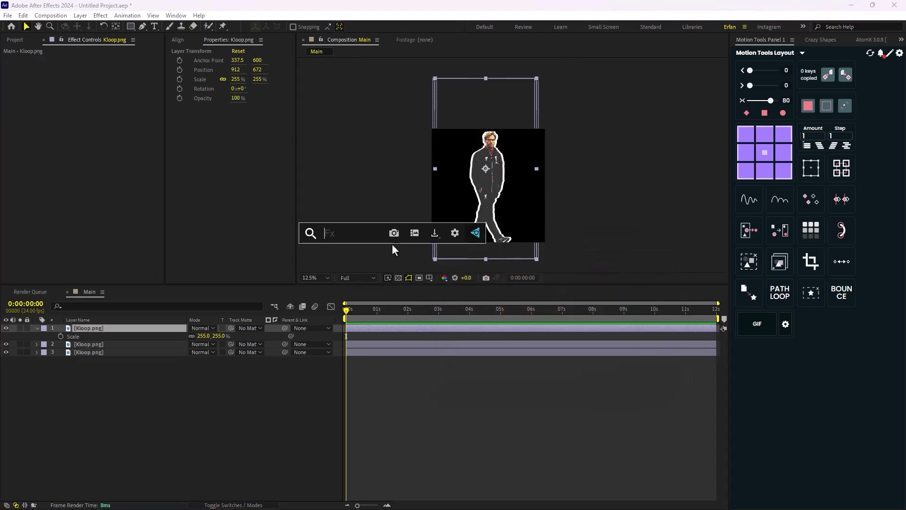
text(hue)
click(364, 259)
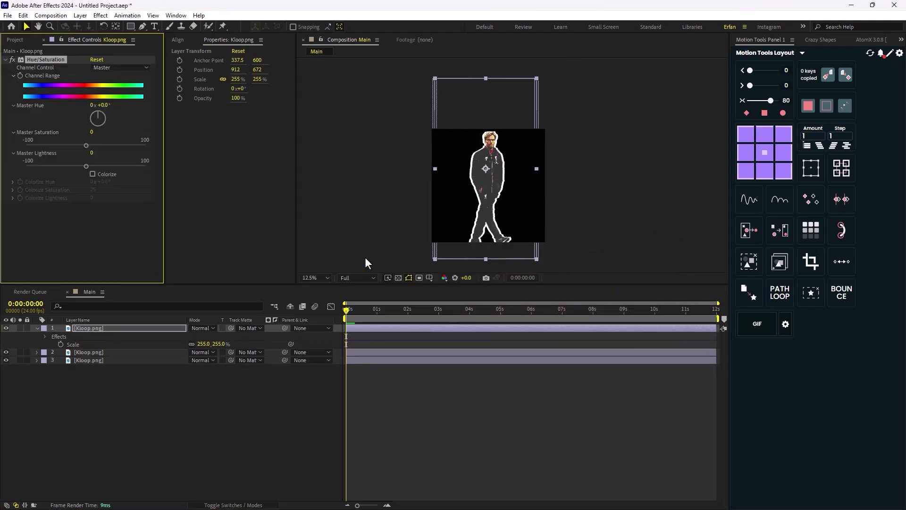
drag(87, 143, 14, 140)
scroll(511, 177, up, 1)
scroll(511, 178, down, 1)
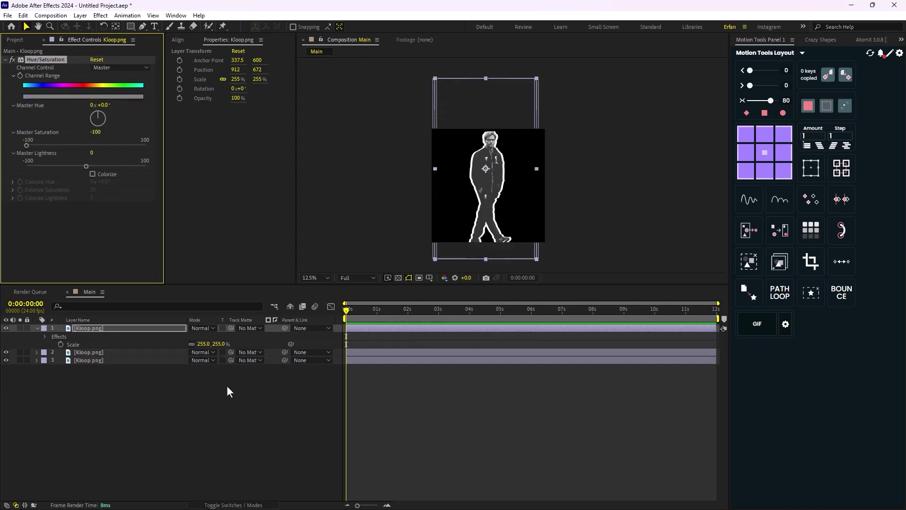
Pre-compose all three Kloop.png layers into a composition named Character
click(227, 385)
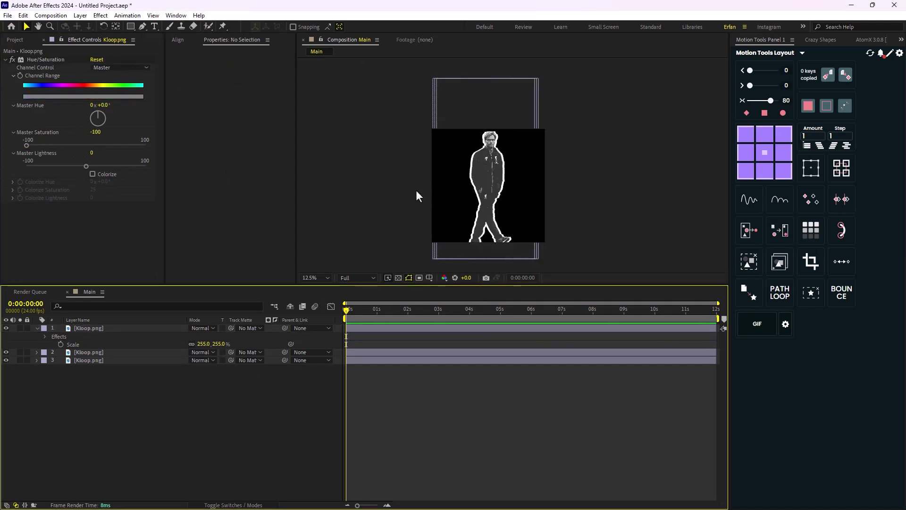
scroll(416, 192, down, 2)
click(167, 431)
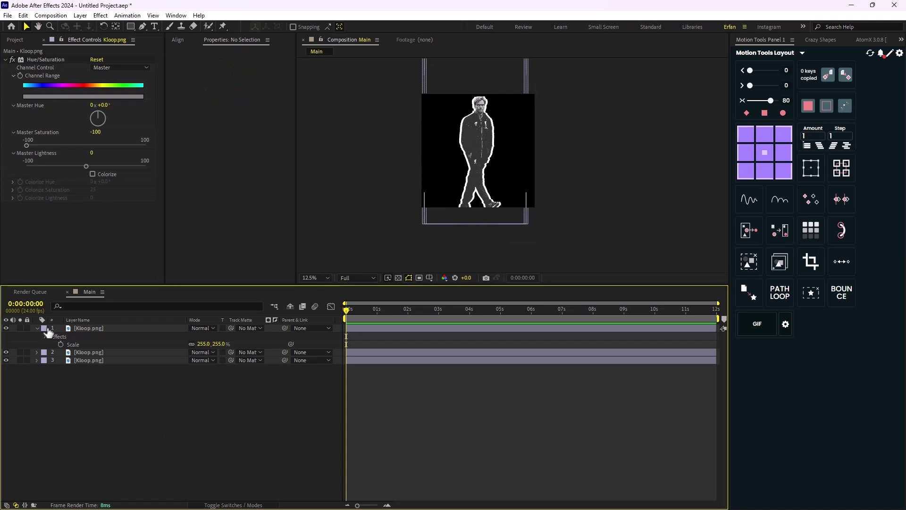
key(u)
key(ctrl+a)
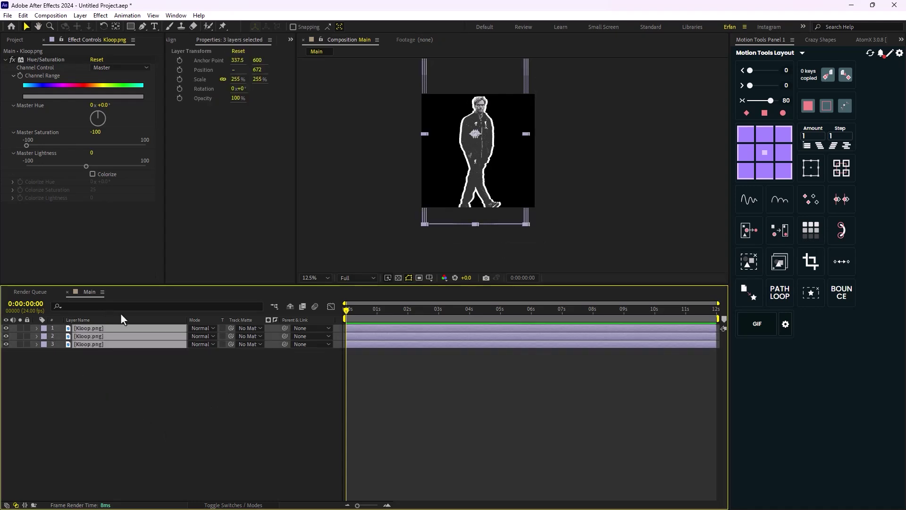
key(ctrl+shift+c)
text(Character)
key(Return)
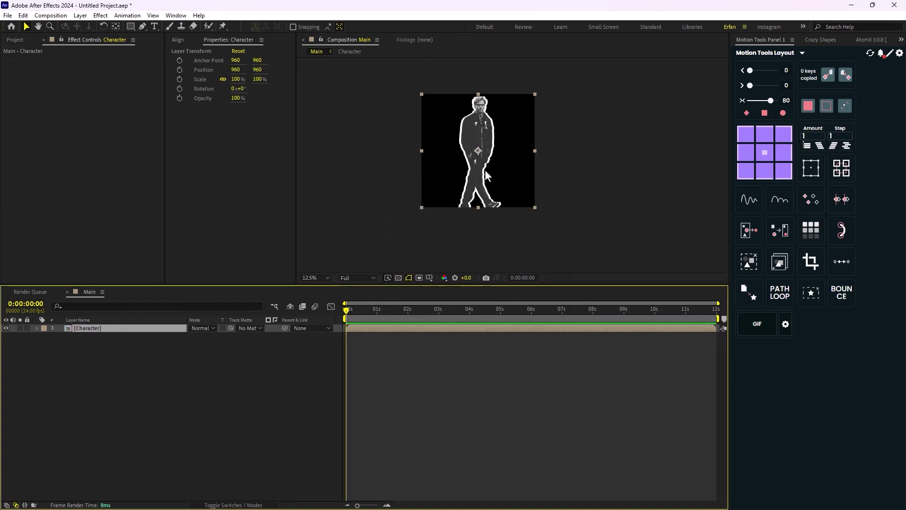
Set the Character layer's scale to 103%, keeping its position at 960, 960
drag(485, 169, 486, 165)
key(ctrl+z)
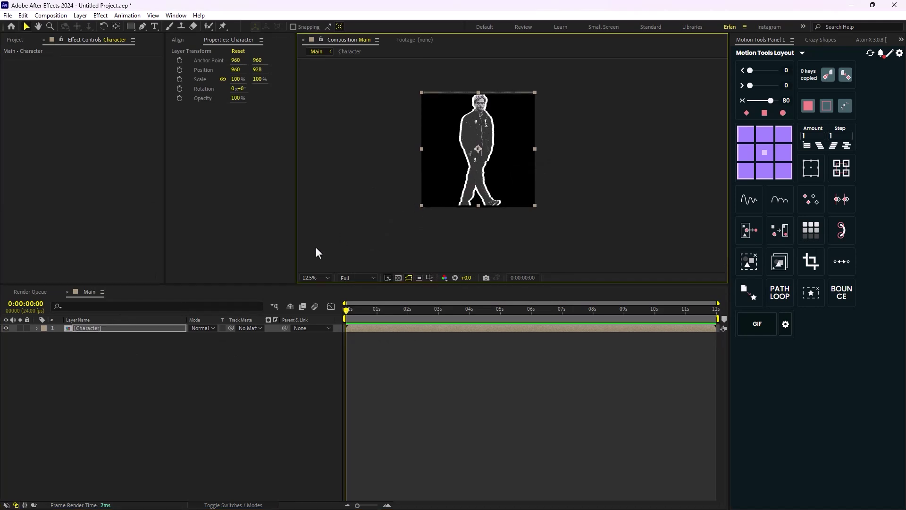
click(203, 330)
key(s)
click(203, 336)
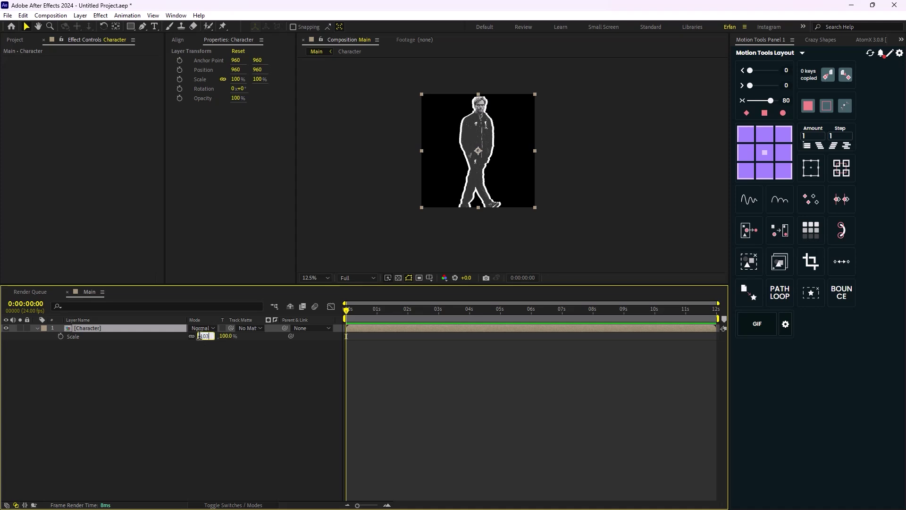
text(103)
key(Return)
click(262, 366)
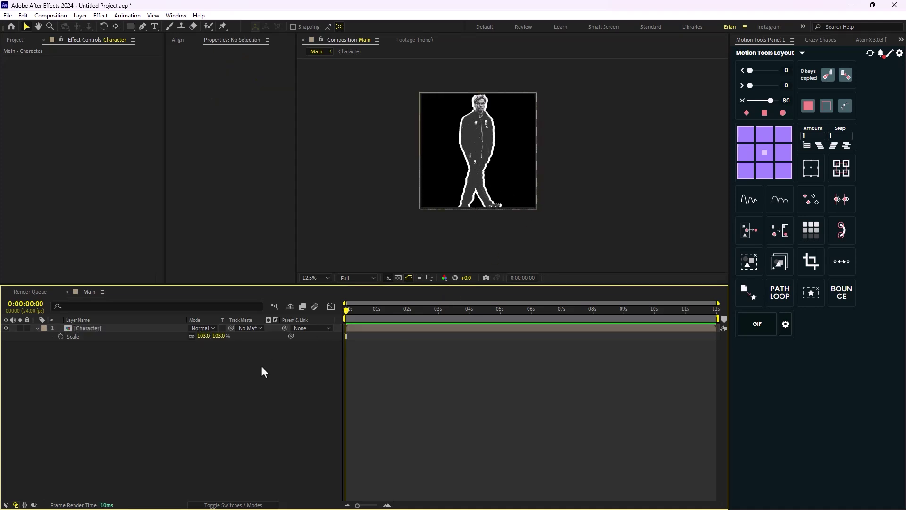
Move the Character layer's anchor point to its bottom center
scroll(434, 214, up, 2)
scroll(434, 214, down, 2)
click(137, 328)
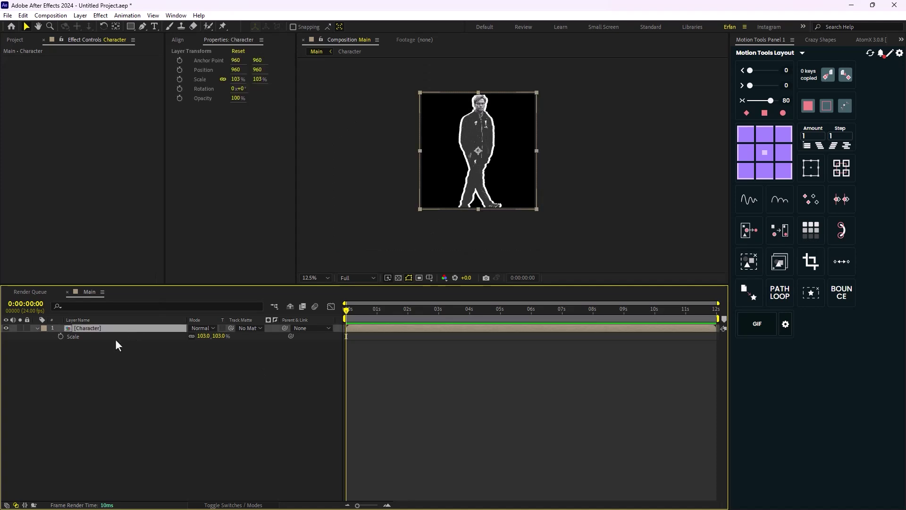
click(764, 170)
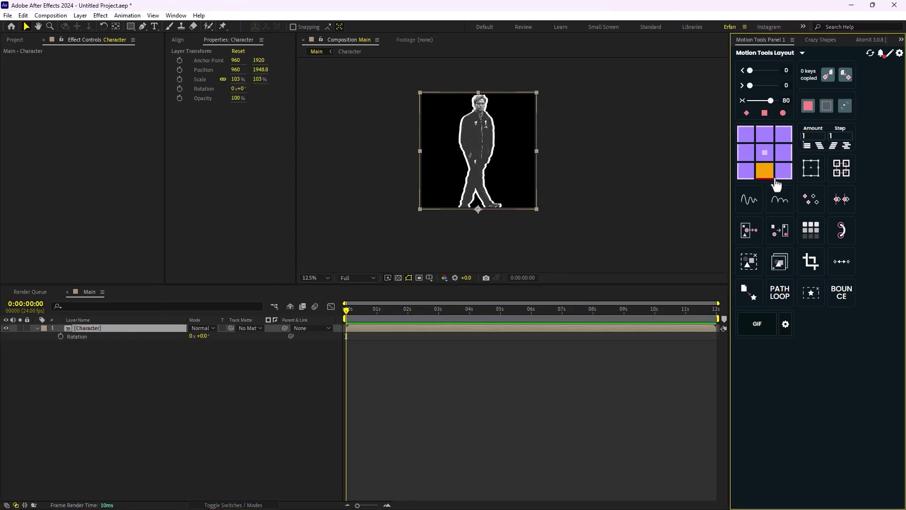
Add the expression wiggle(0.5,2) to the Character layer's Rotation and preview the motion
alt+click(61, 336)
text(wiggle)
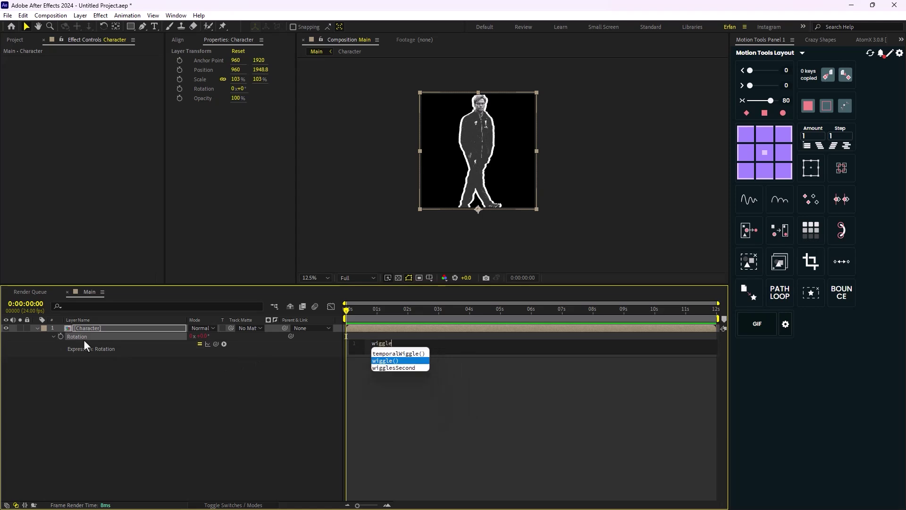
text(()0.5,))
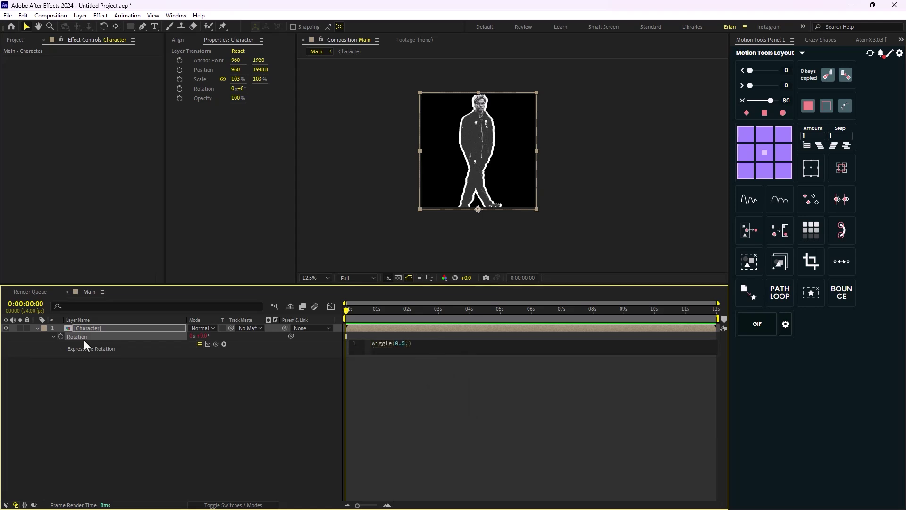
click(224, 437)
key(space)
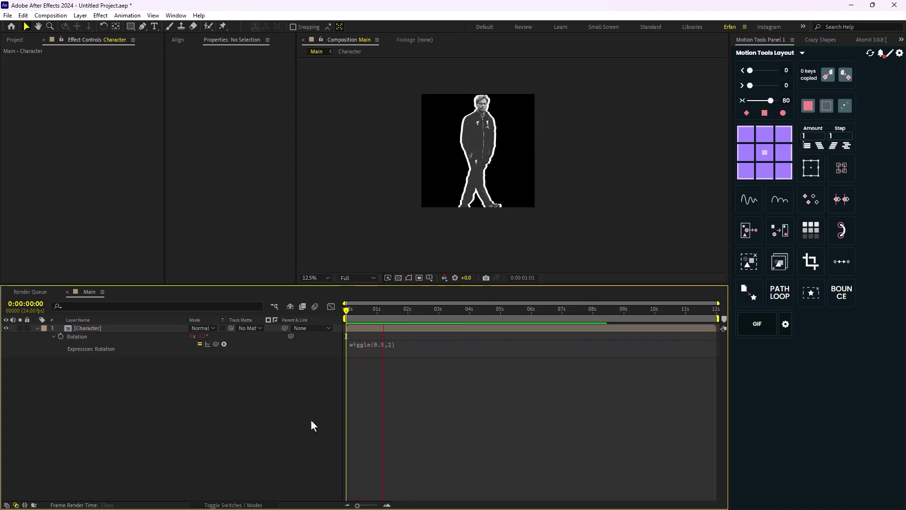
Add the expression wiggle(1,2) to the Character layer's Position, preview it and collapse the layer's properties
click(69, 340)
click(85, 328)
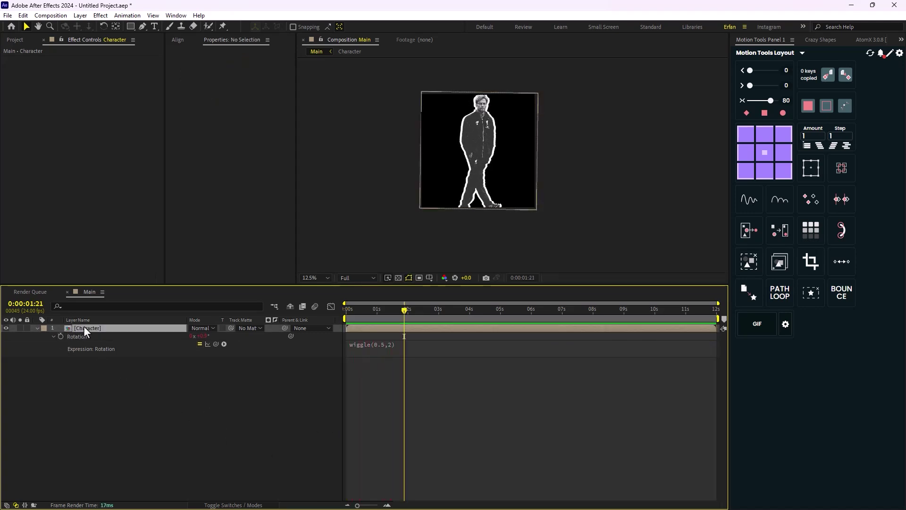
key(shift+p)
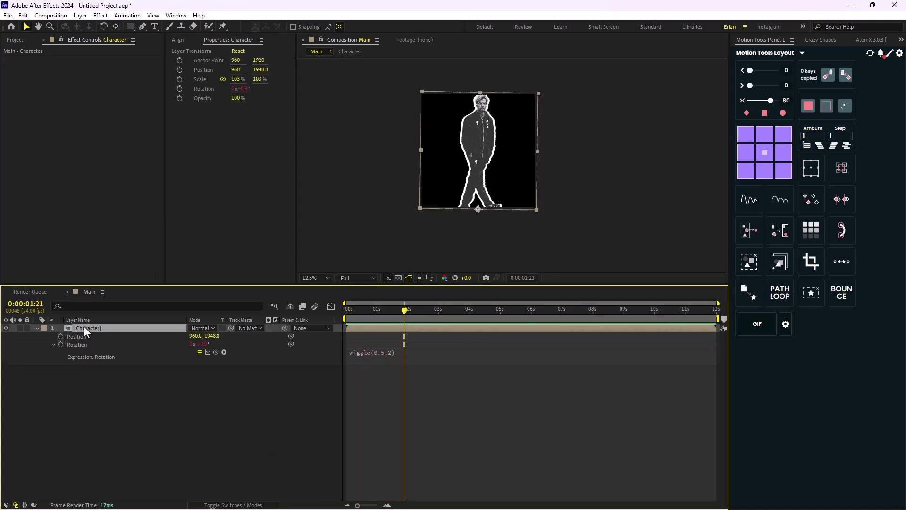
alt+click(60, 336)
text(wiggle)
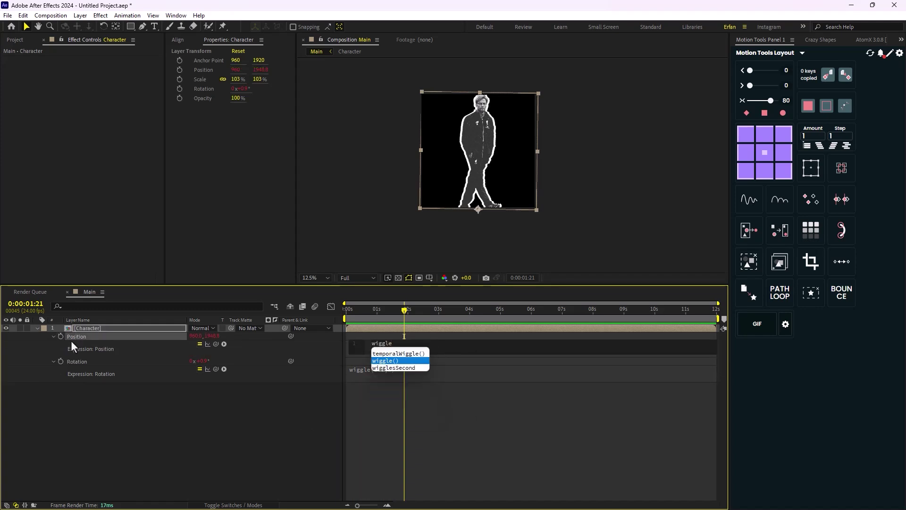
key(Return)
text(1,)
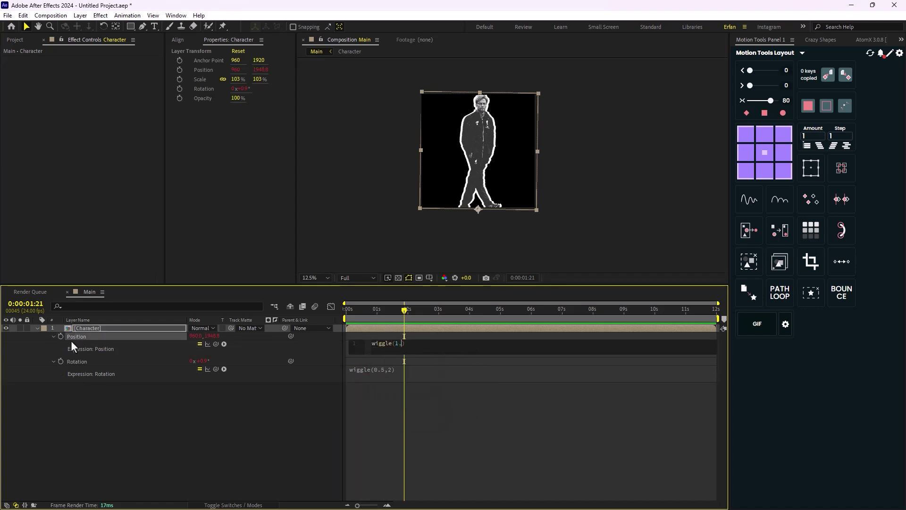
text(2)
click(151, 430)
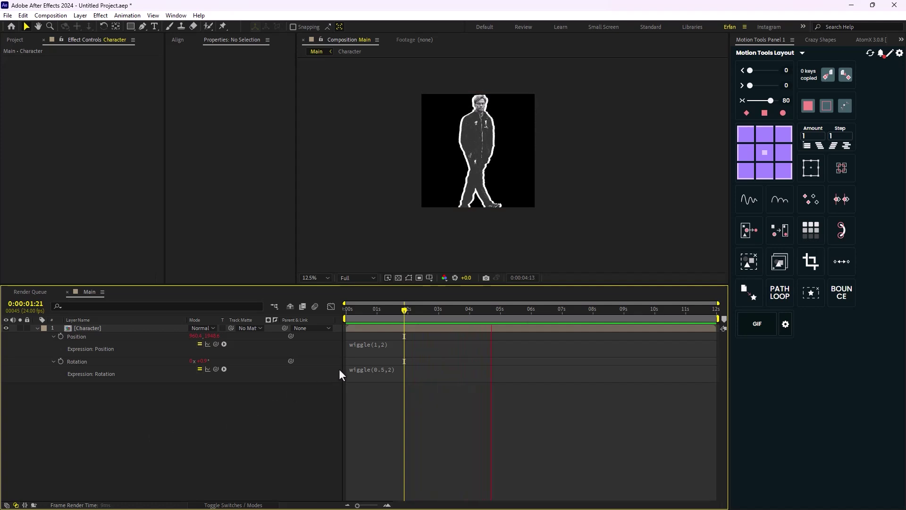
key(space)
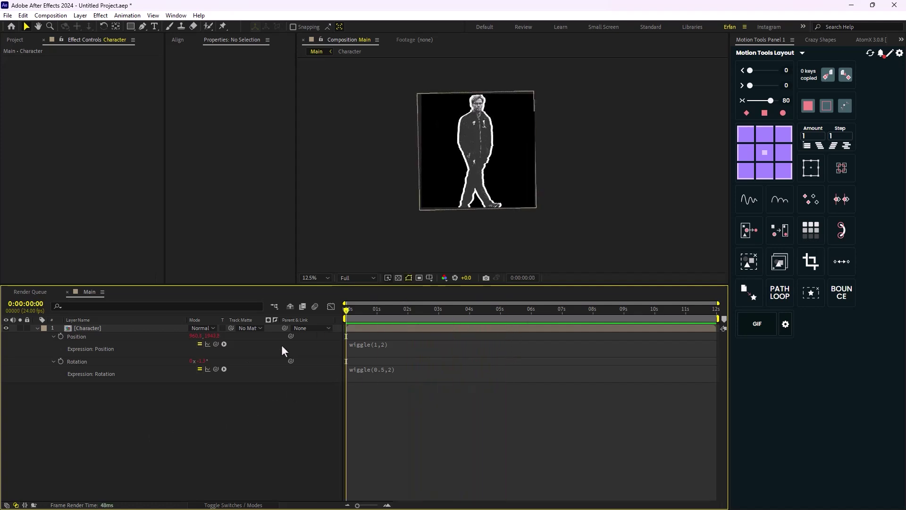
click(36, 328)
Create a red 1920 x 1920 px solid named BG and place it beneath the Character layer
click(15, 39)
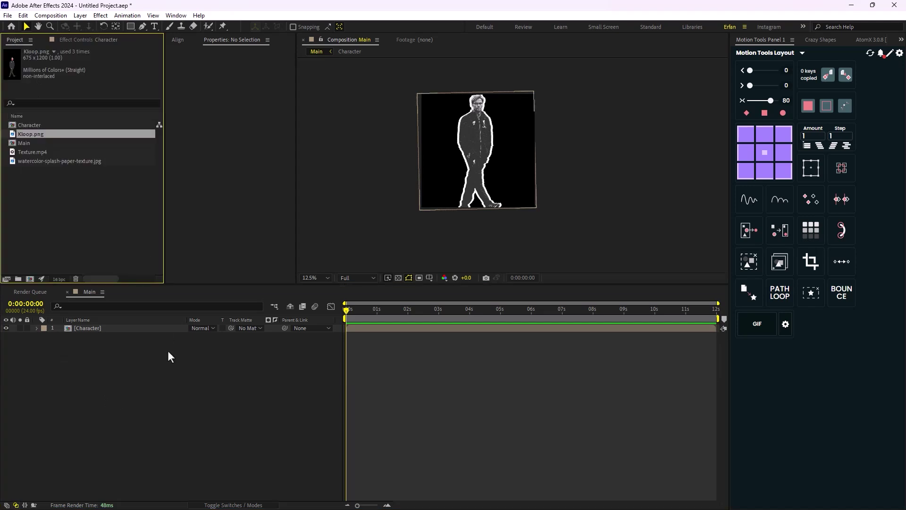
click(177, 409)
key(ctrl+y)
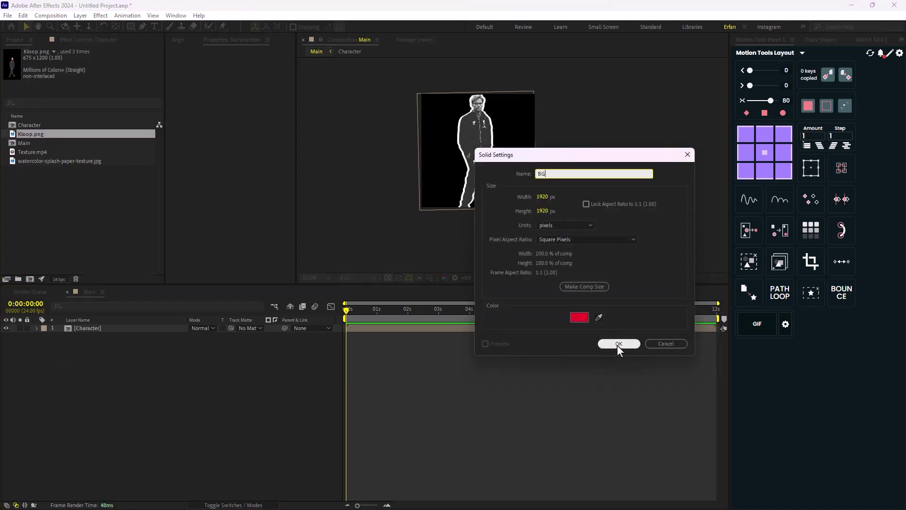
click(618, 344)
drag(89, 328, 133, 338)
click(206, 394)
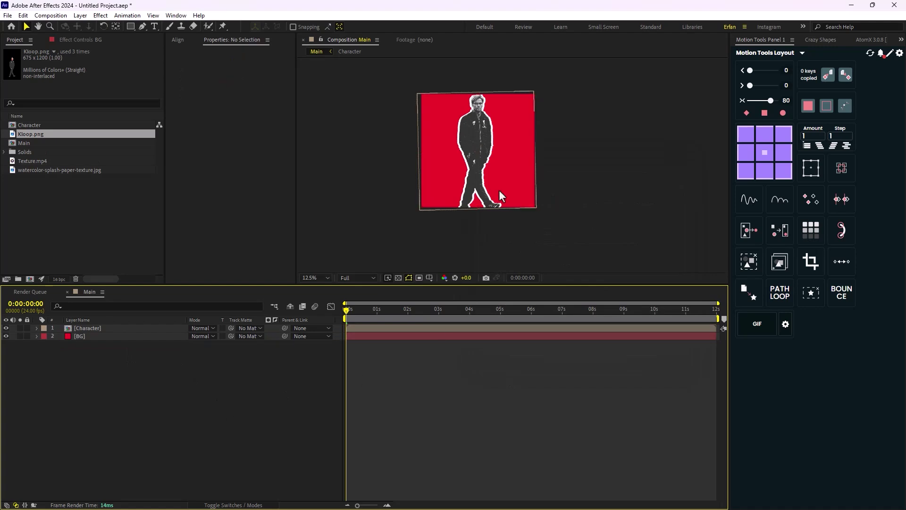
Place watercolor-splash-paper-texture.jpg between the Character and BG layers and set its blending mode to Multiply
click(100, 226)
click(77, 171)
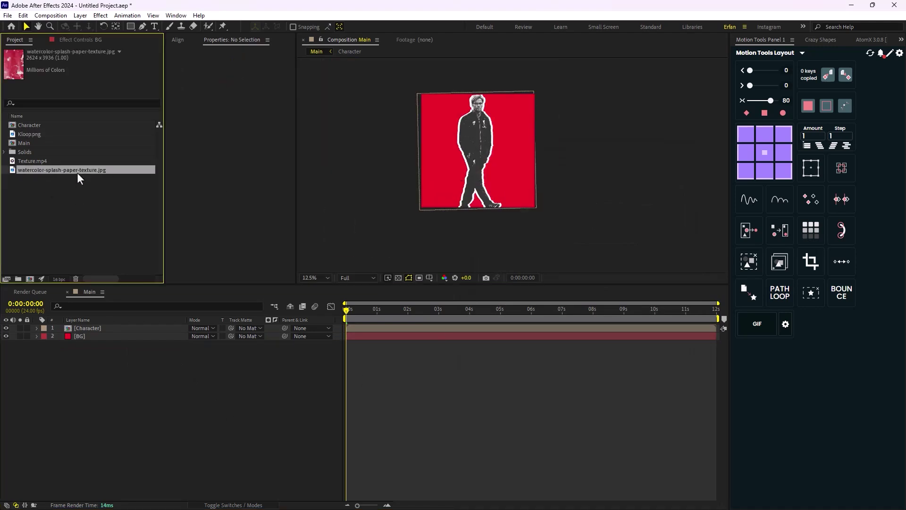
drag(75, 168, 110, 332)
click(202, 336)
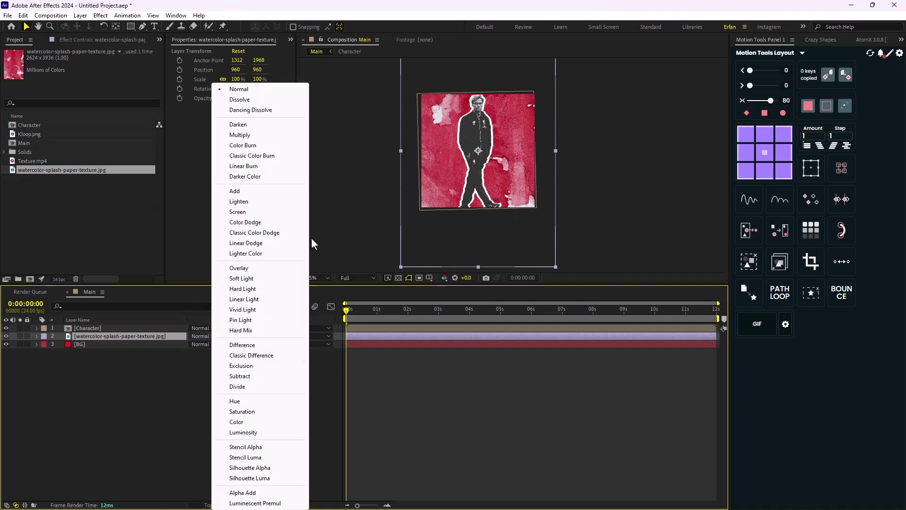
click(260, 136)
scroll(446, 238, up, 1)
scroll(411, 214, down, 1)
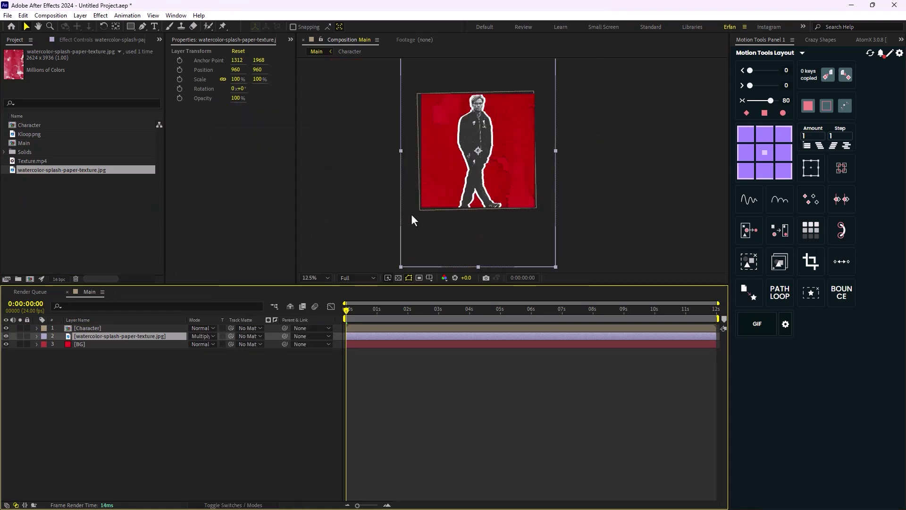
Apply Curves to the watercolor texture layer and pull the RGB midtones down to darken it
key(ctrl+space)
text(cur)
key(Return)
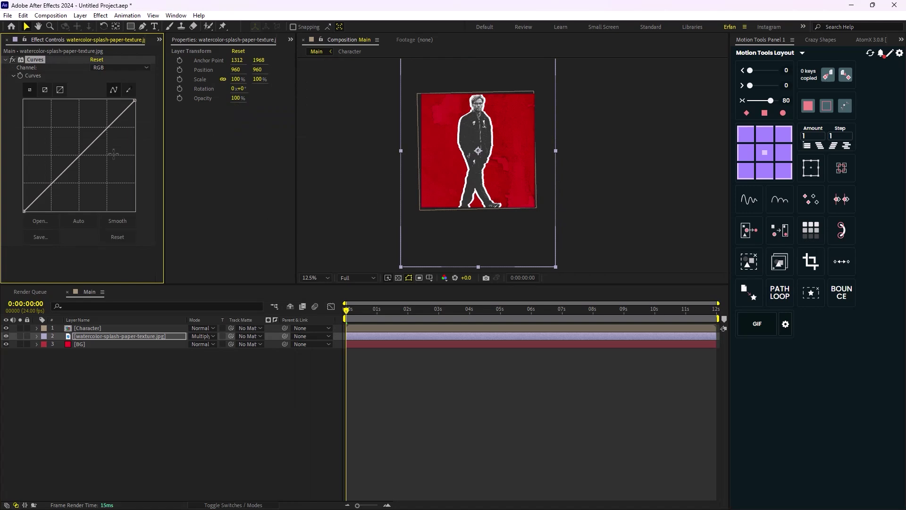
drag(80, 156, 96, 165)
click(208, 421)
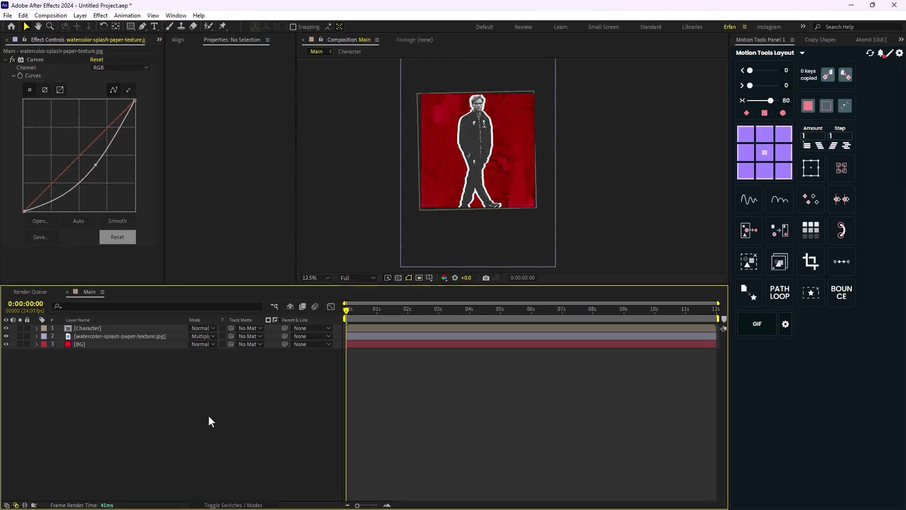
scroll(458, 228, up, 3)
scroll(455, 214, down, 3)
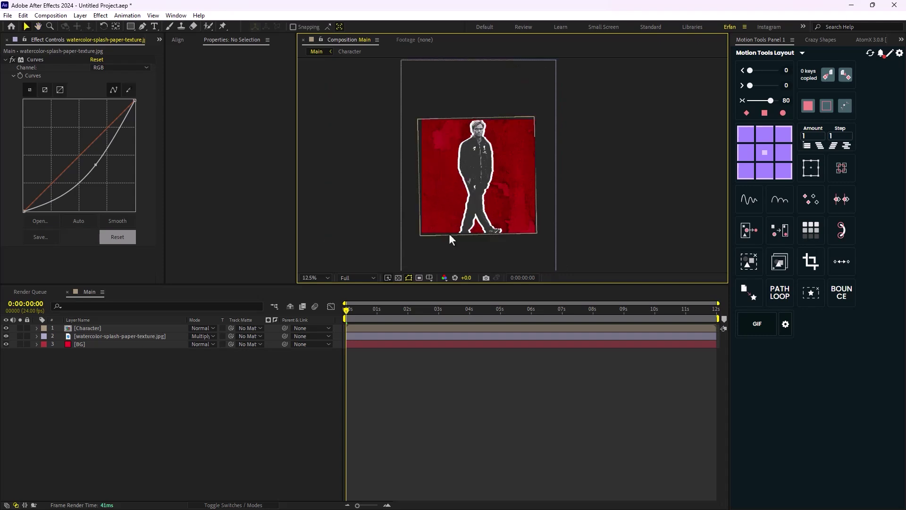
click(214, 435)
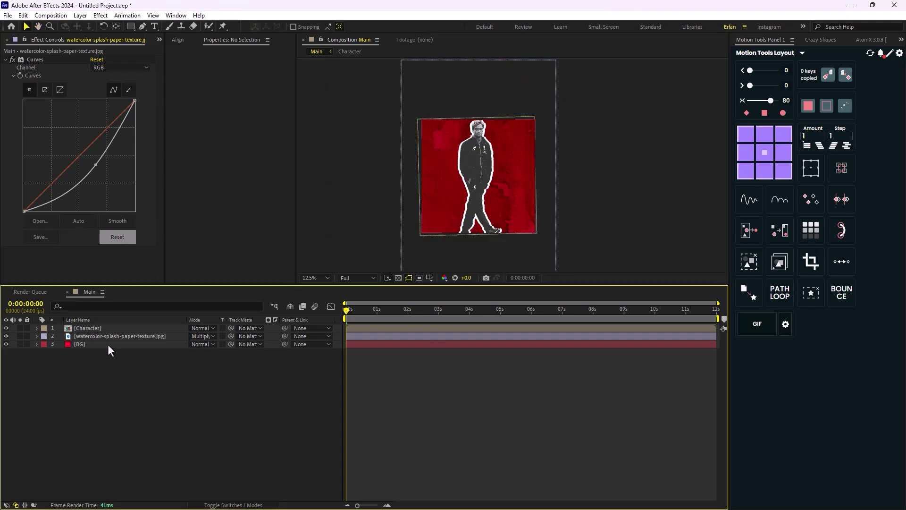
Create an adjustment layer above all layers, apply the S_Flicker effect to it and preview the animation
right_click(122, 377)
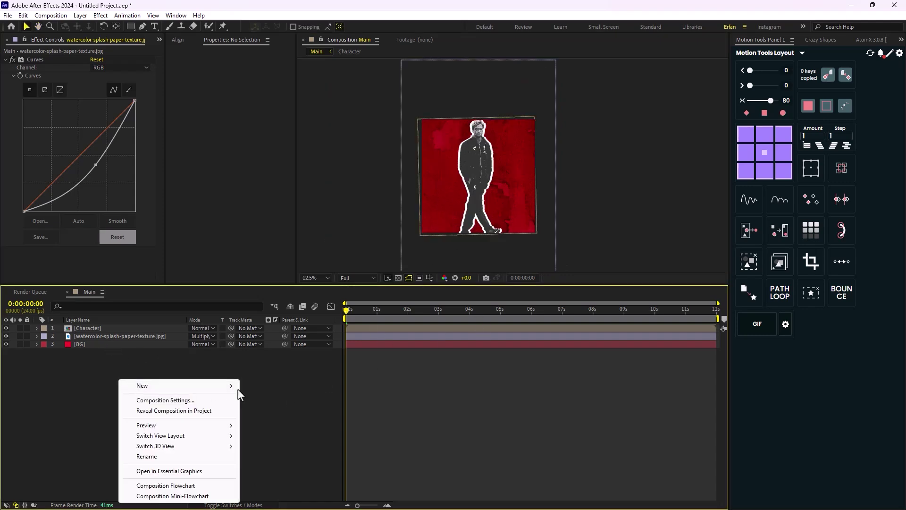
mouse_move(225, 392)
click(313, 462)
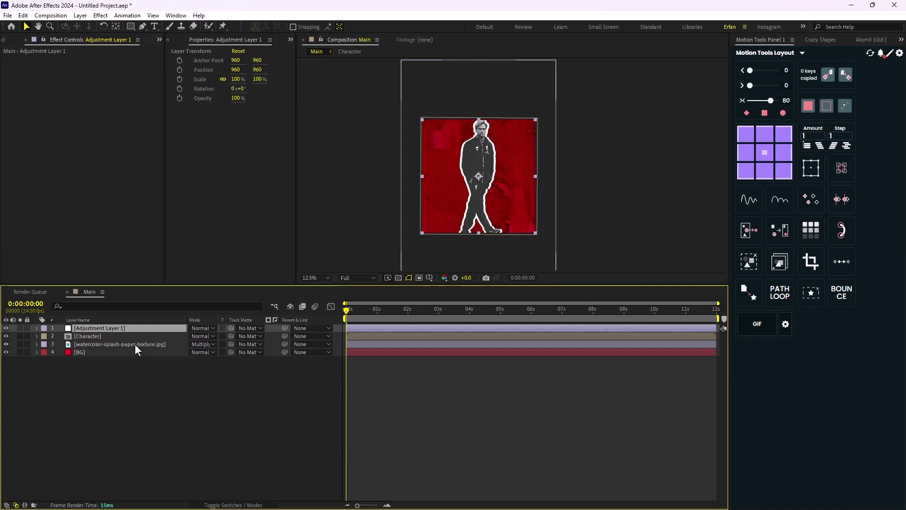
key(ctrl+space)
text(flick)
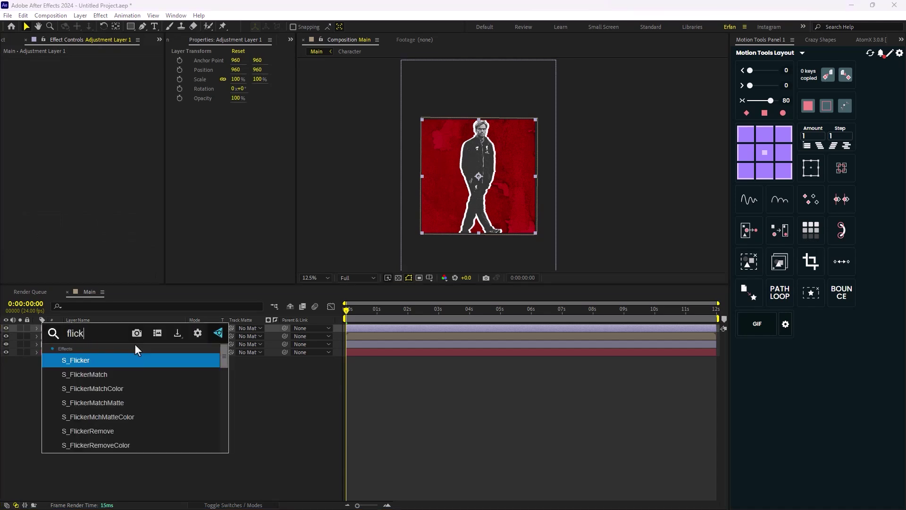
key(Return)
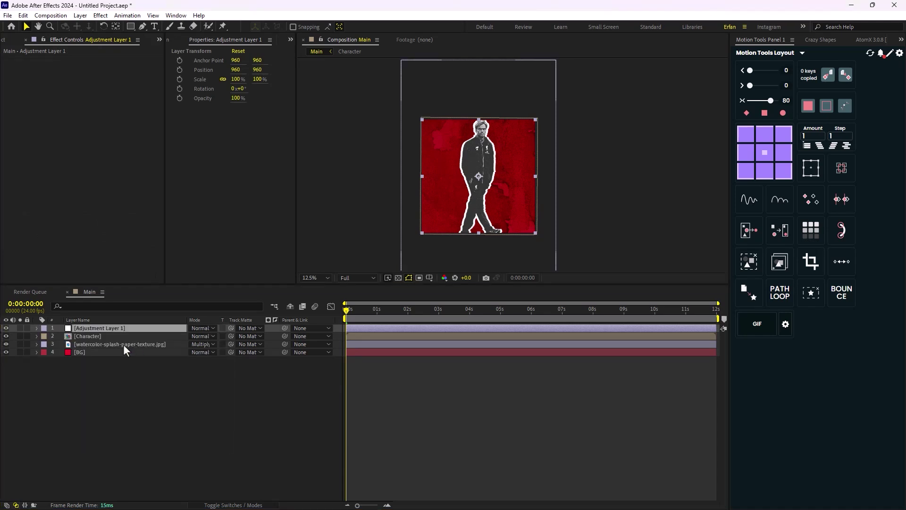
click(146, 404)
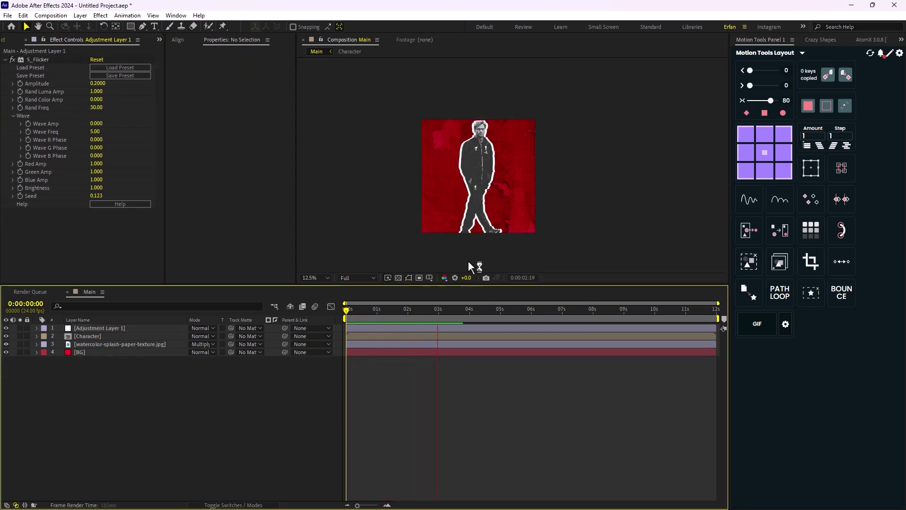
key(space)
Rename the adjustment layer as Flicker and preview the composition again
click(91, 327)
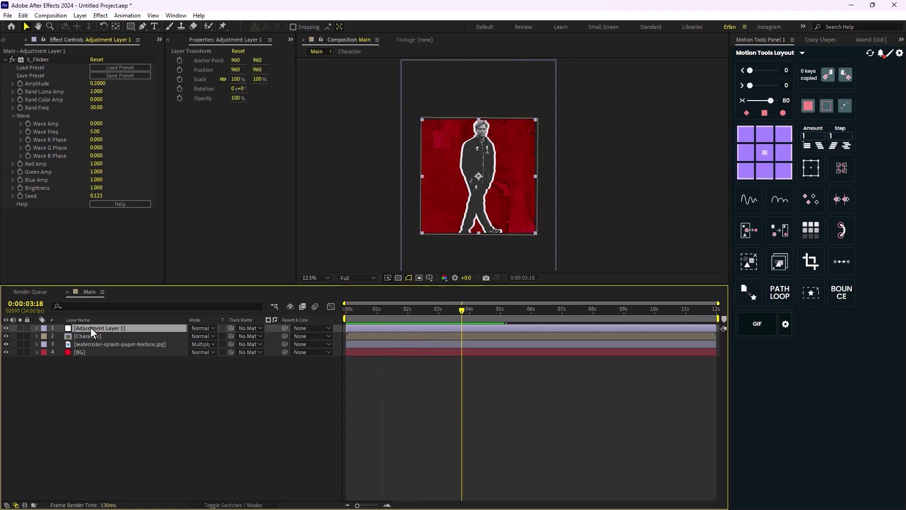
key(Return)
text(Flicker)
key(Return)
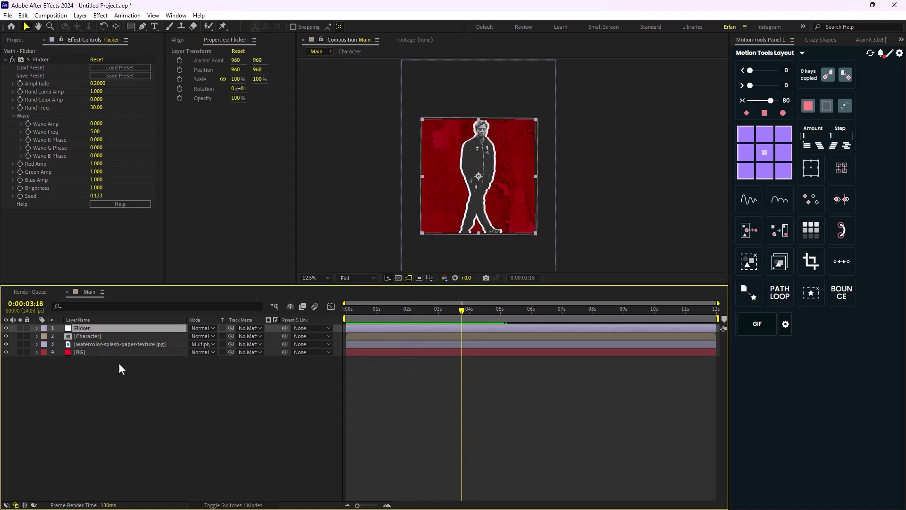
click(118, 363)
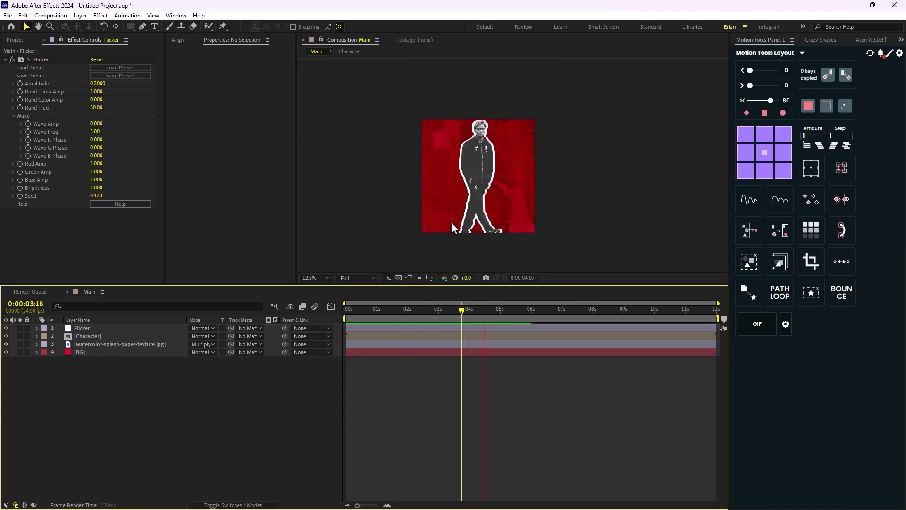
key(space)
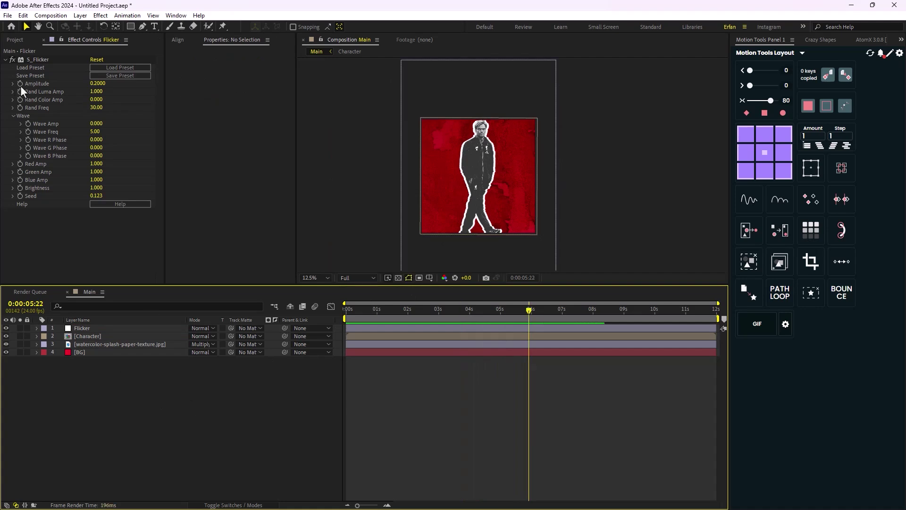
Place Texture.mp4 between the Flicker and Character layers and set its blending mode to Add
click(18, 40)
click(65, 215)
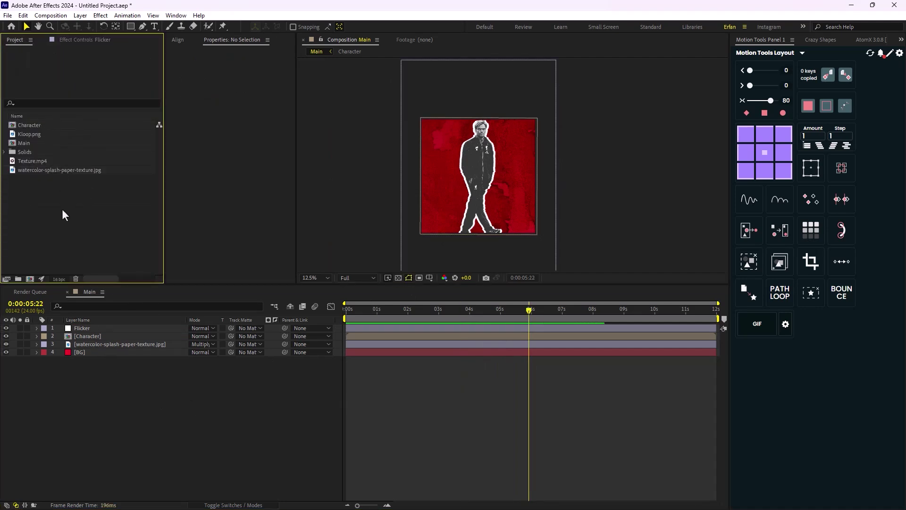
drag(41, 162, 84, 332)
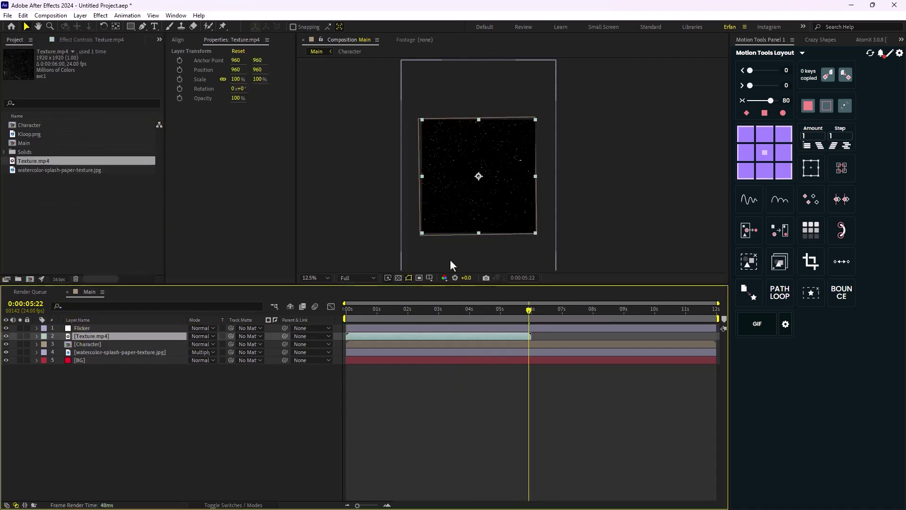
click(202, 336)
click(245, 192)
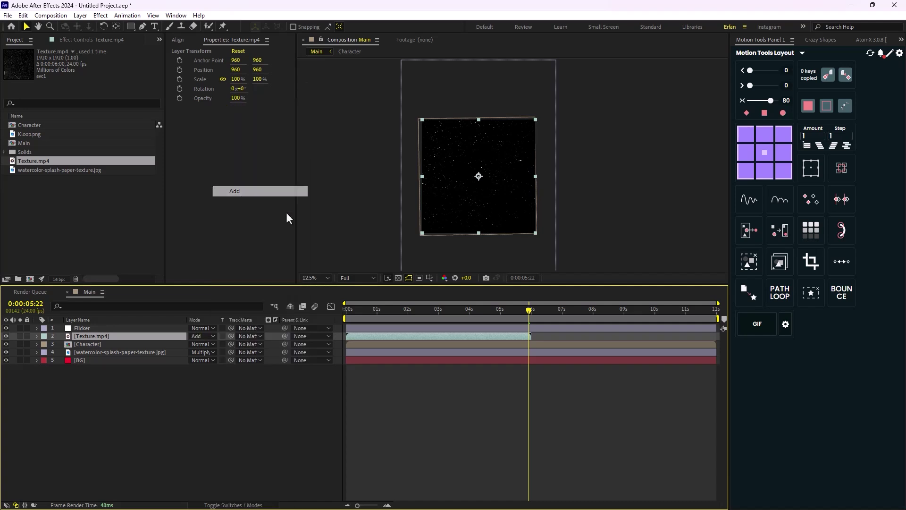
scroll(433, 216, up, 1)
Apply Curves to the Texture.mp4 layer, lower the RGB midtones to soften the specks and preview the composition
key(ctrl+space)
text(curv)
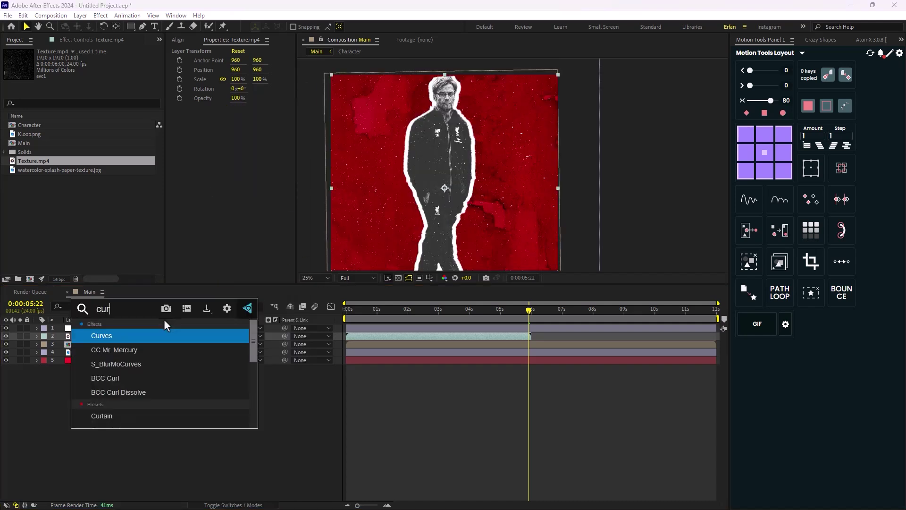
key(Return)
drag(78, 157, 106, 164)
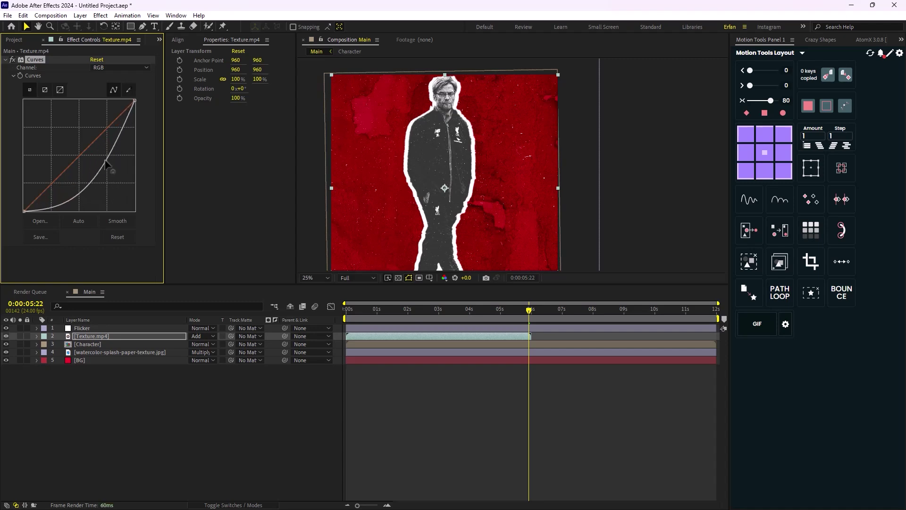
click(196, 430)
key(comma)
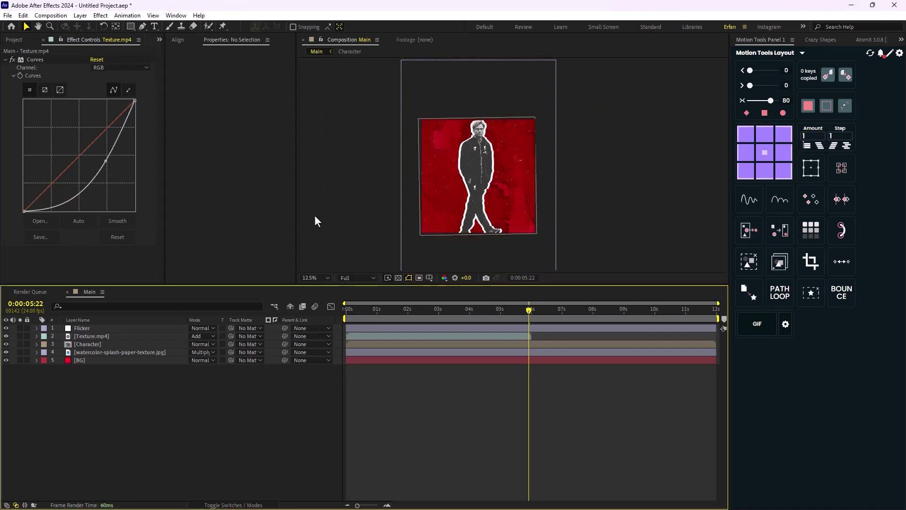
key(space)
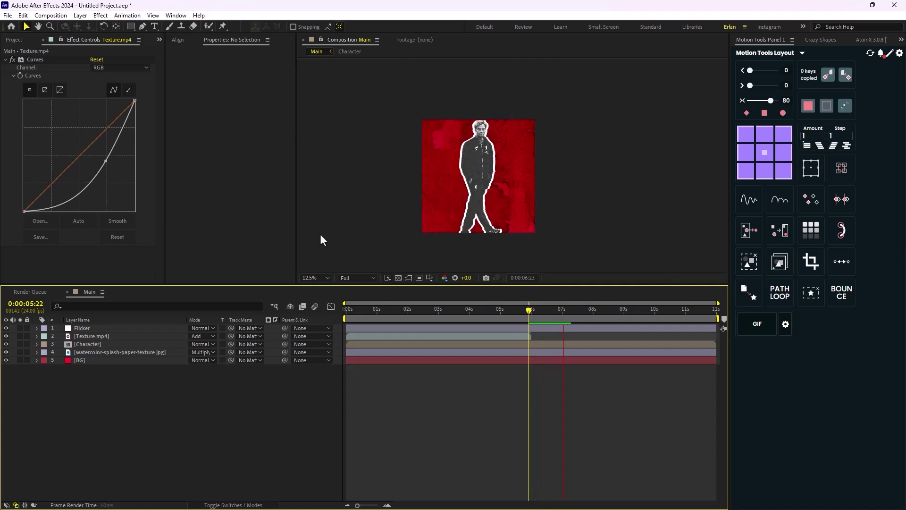
Create an adjustment layer above all layers of the Main composition and rename it Posterize Time
click(192, 478)
right_click(180, 429)
mouse_move(264, 313)
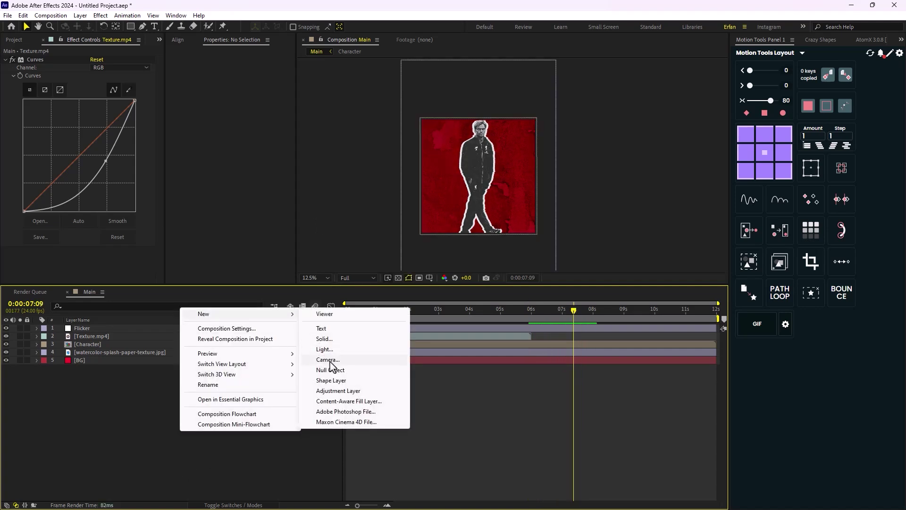
click(346, 392)
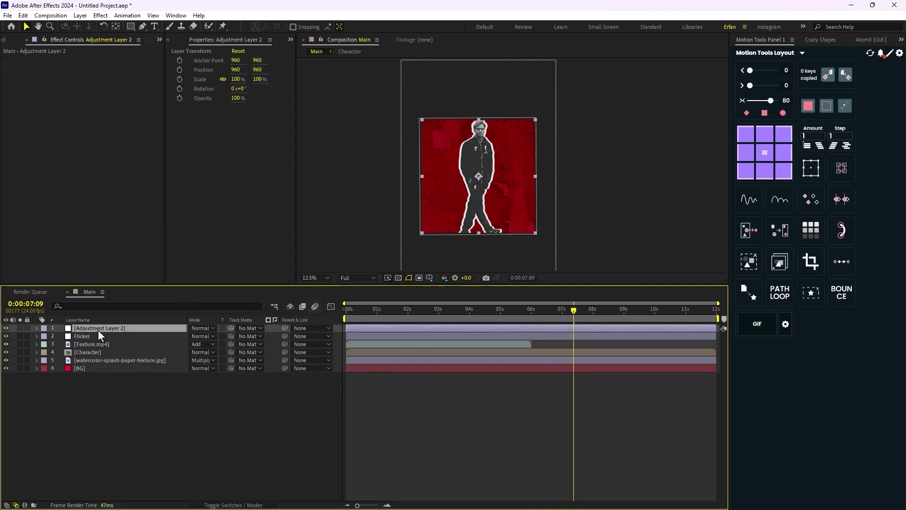
key(Return)
text(Post)
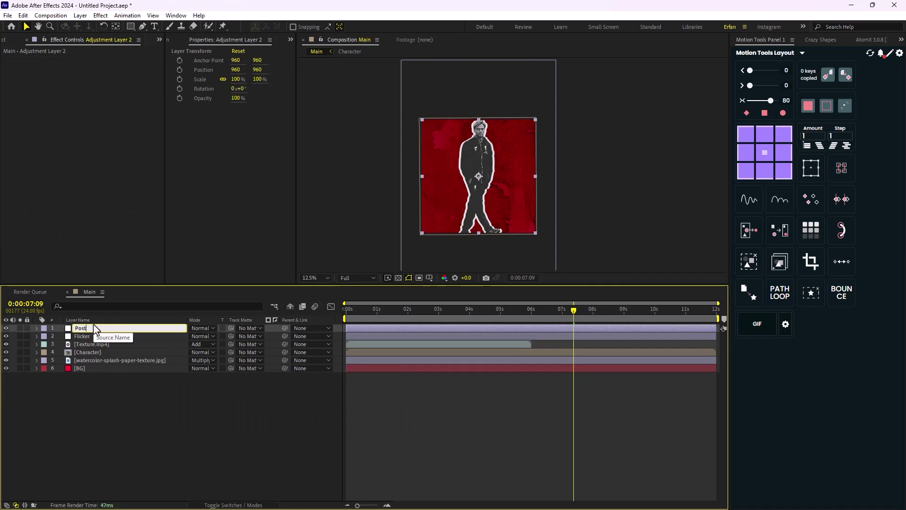
text(erize Time)
key(Return)
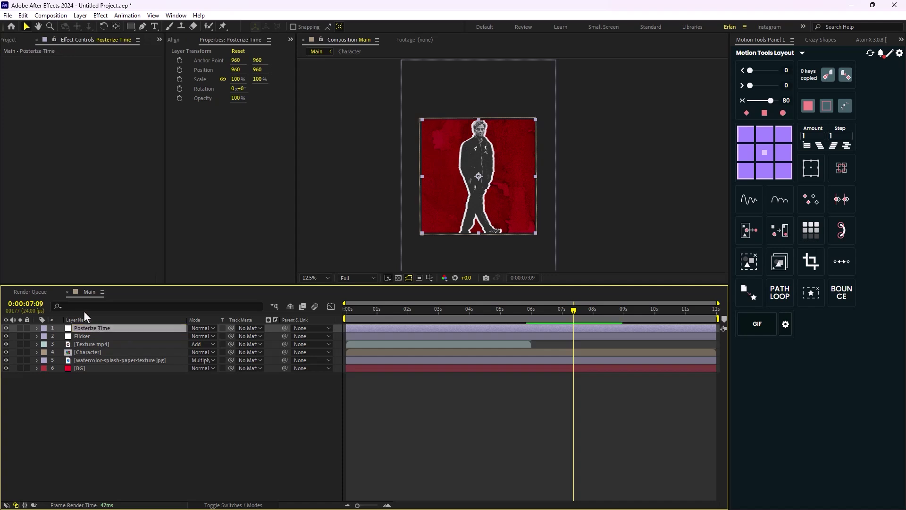
Apply the Posterize Time effect to the Posterize Time layer, set its frame rate to 12 and preview the animation
key(ctrl+space)
text(pos)
key(Down)
key(Return)
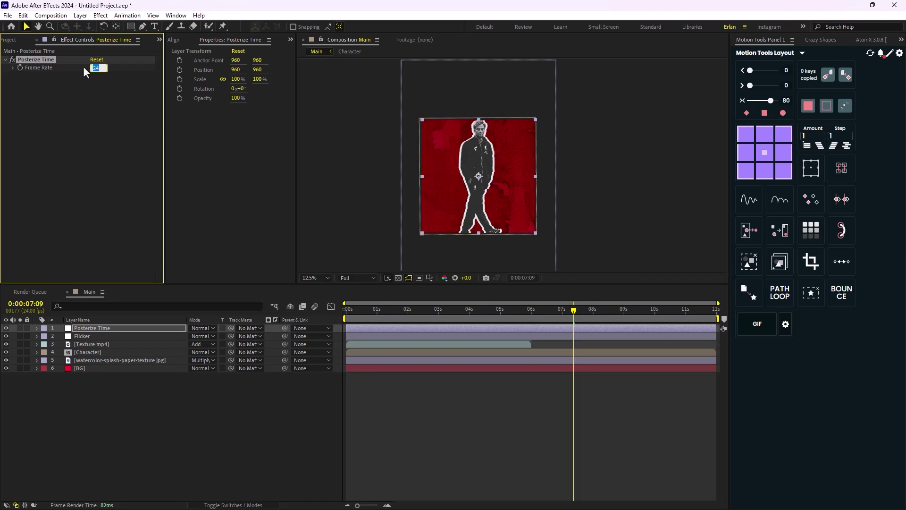
key(space)
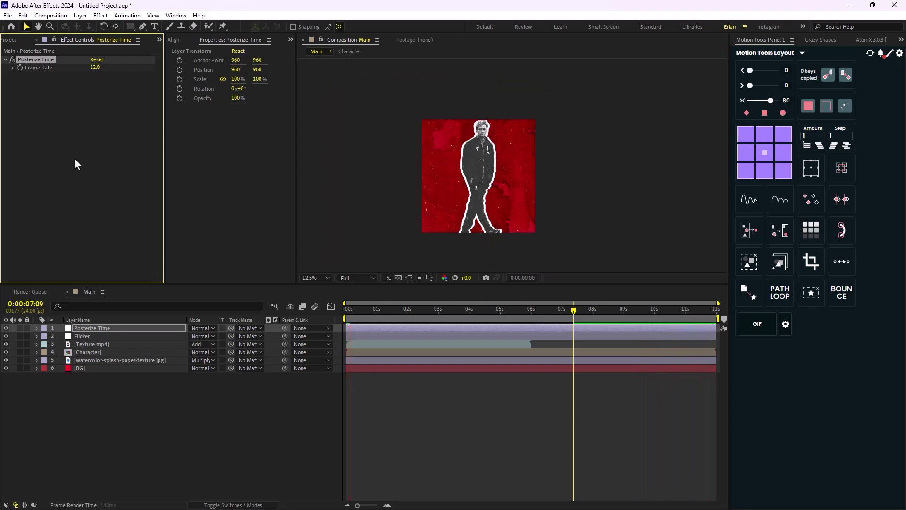
key(space)
Create a new 1920 x 384 px composition at 24 fps, 12 seconds long
click(15, 39)
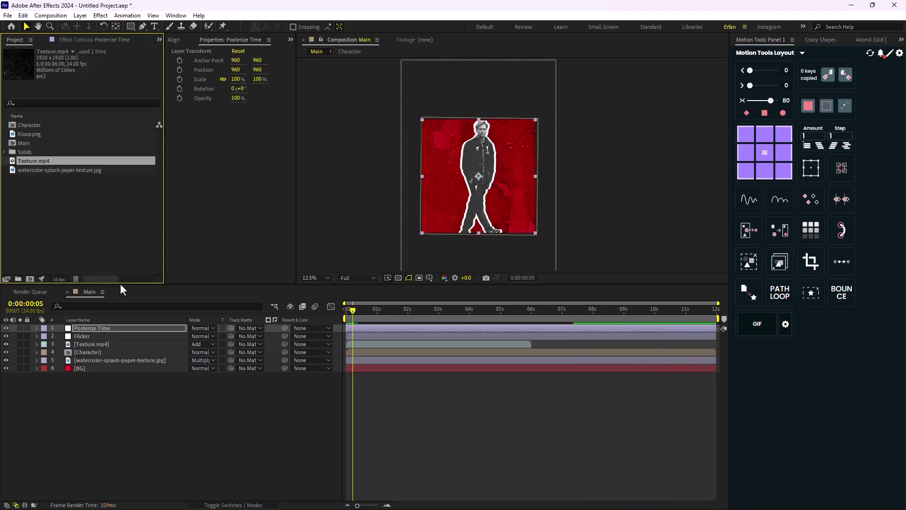
click(84, 223)
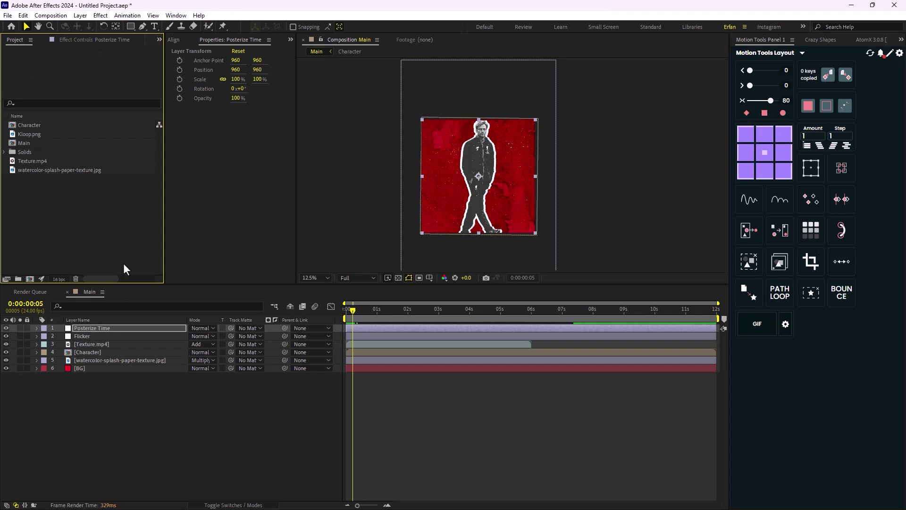
right_click(53, 213)
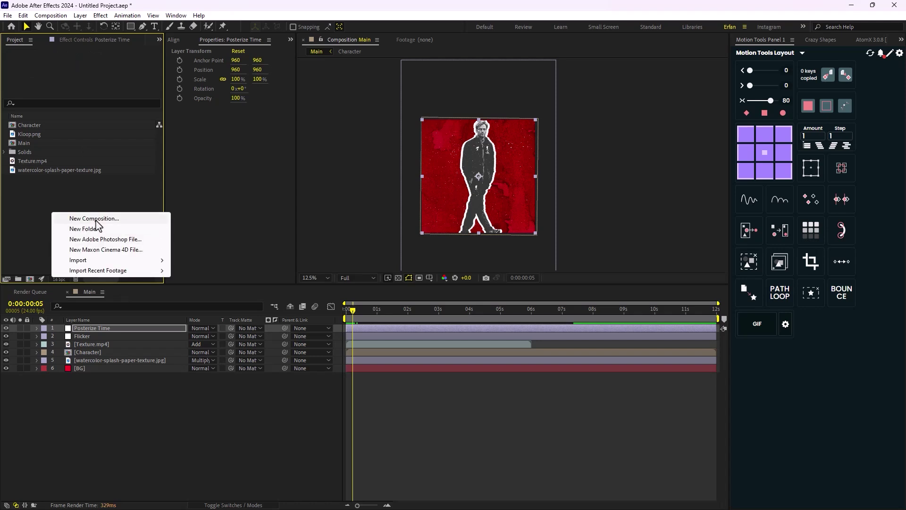
click(97, 219)
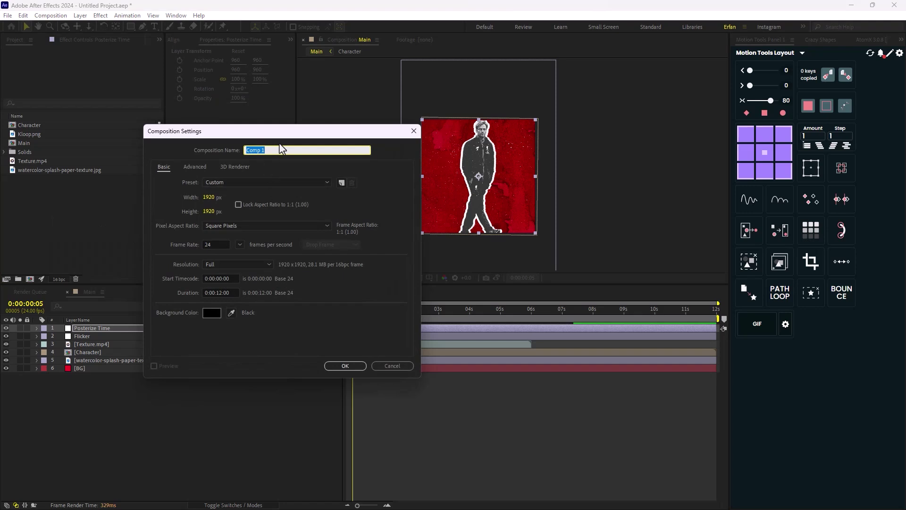
drag(311, 131, 396, 132)
click(295, 210)
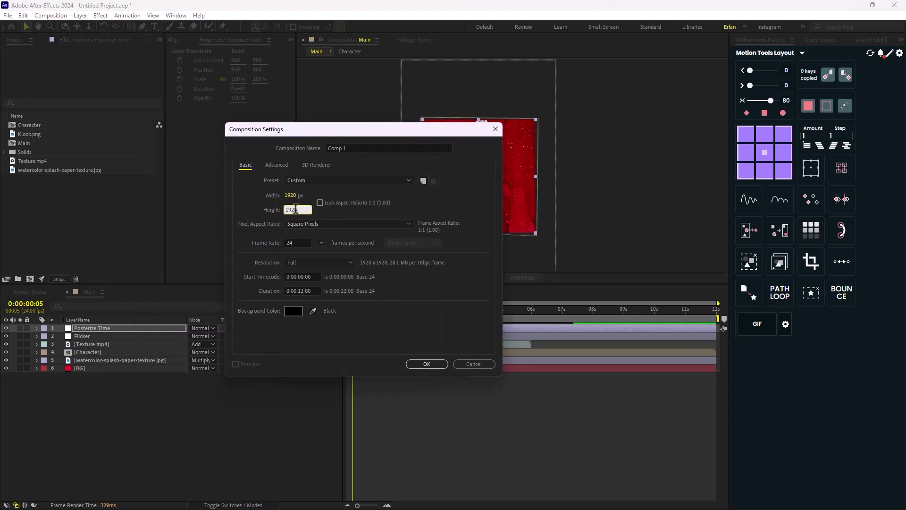
click(437, 315)
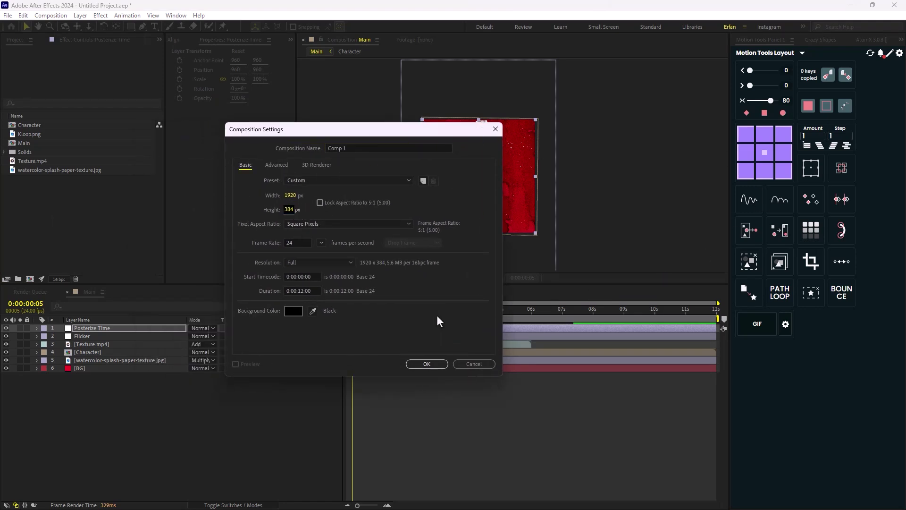
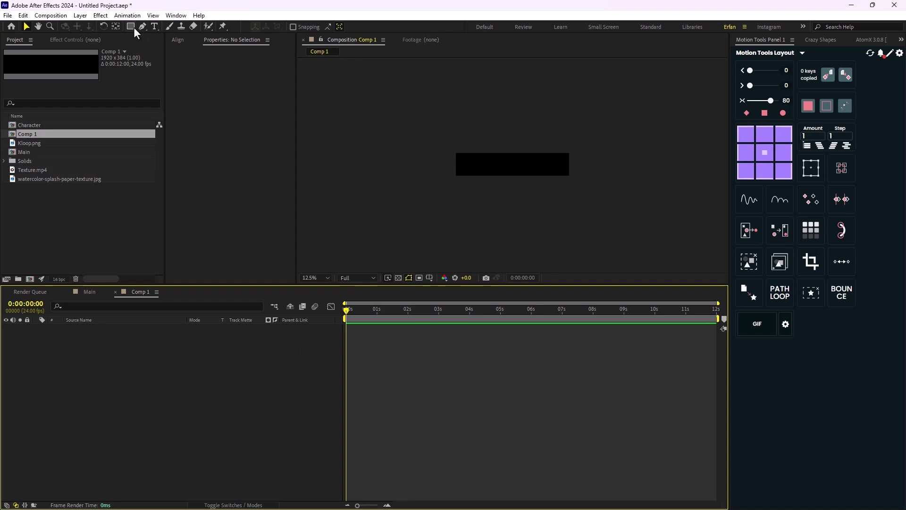
Add a rectangle shape layer filling the whole 1920 x 384 composition and rename it Box
double_click(134, 27)
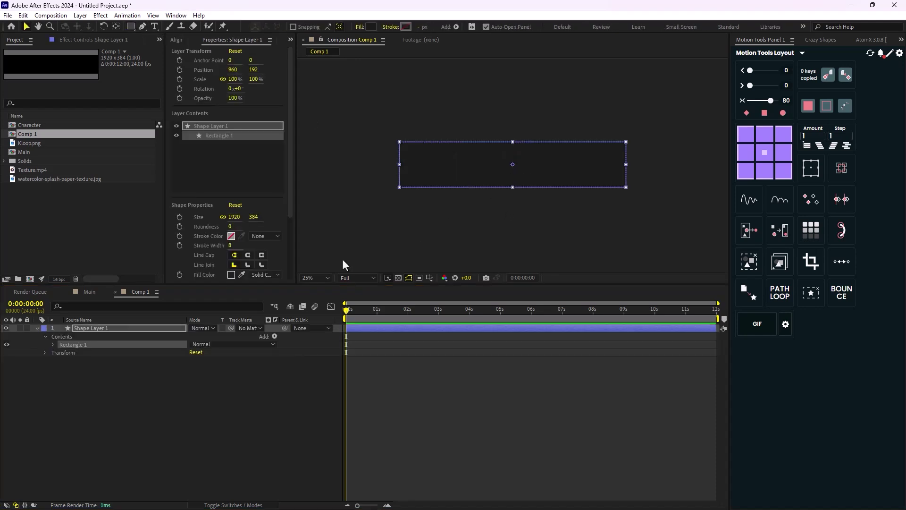
click(38, 328)
click(70, 327)
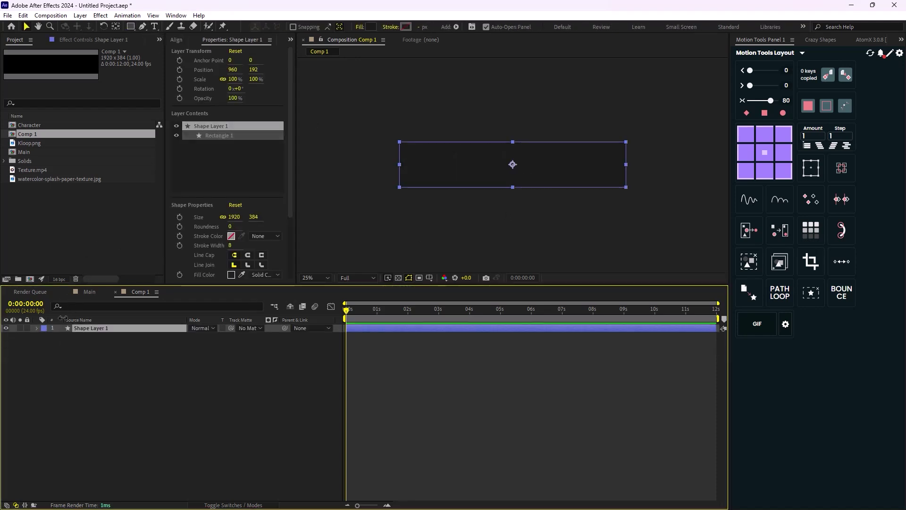
key(Return)
text(Box)
key(Return)
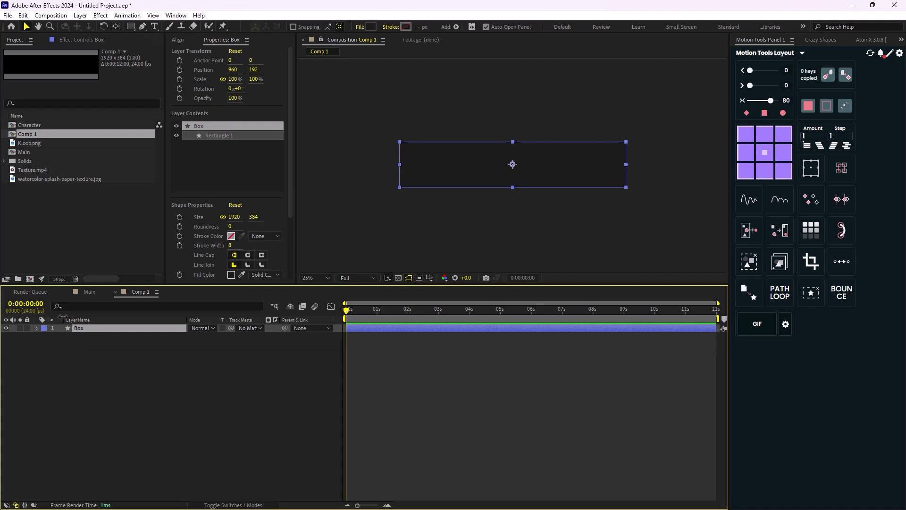
Duplicate the Box layer, move the original left to about X -964 and the copy right to about X 1308
click(111, 353)
click(103, 330)
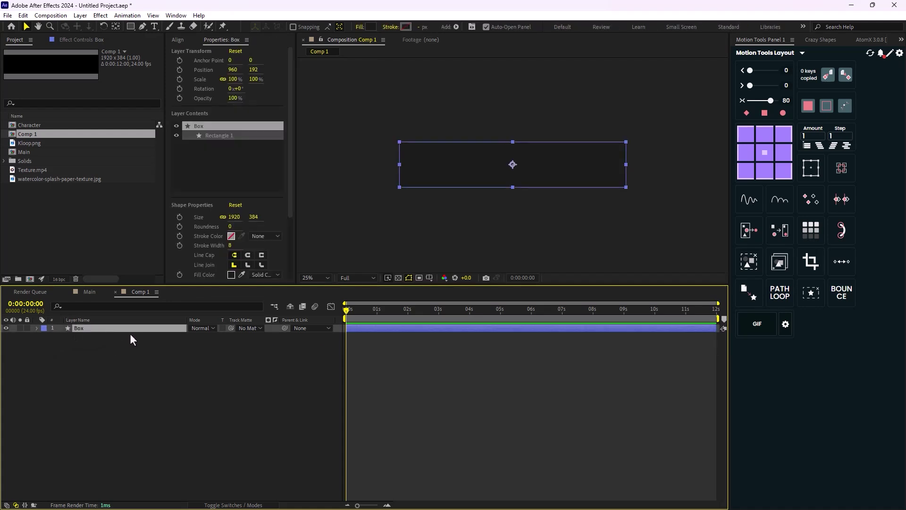
key(ctrl+d)
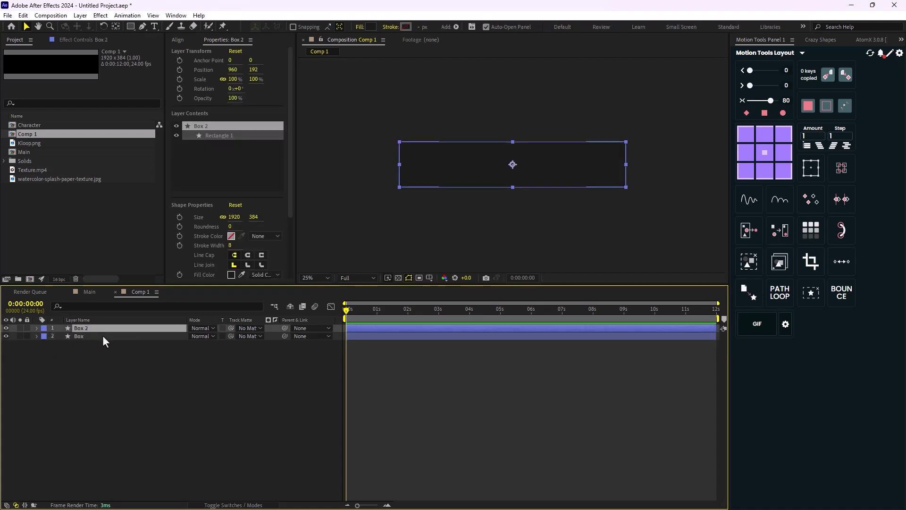
click(102, 335)
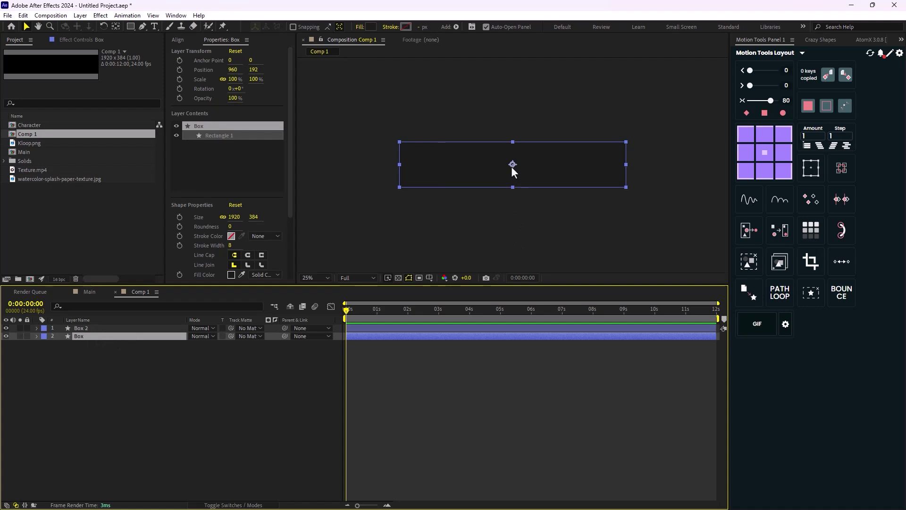
drag(513, 166, 283, 193)
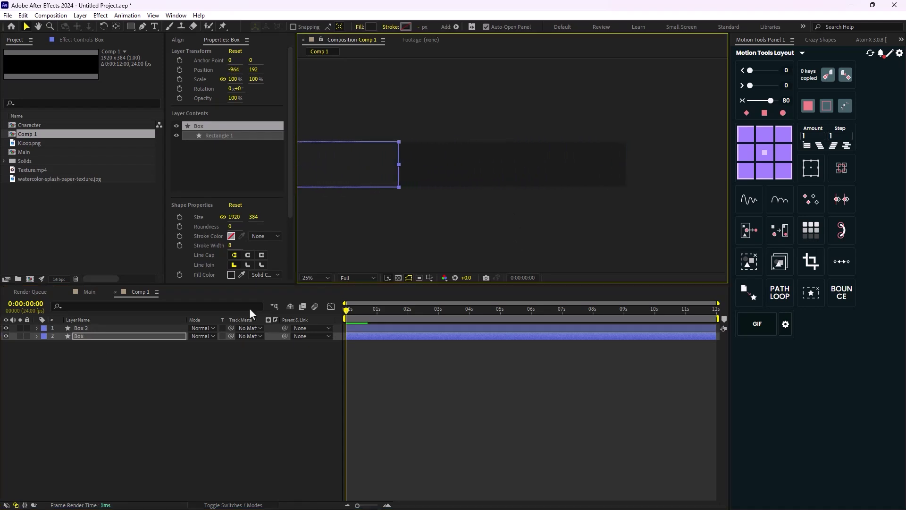
click(138, 330)
drag(505, 162, 554, 165)
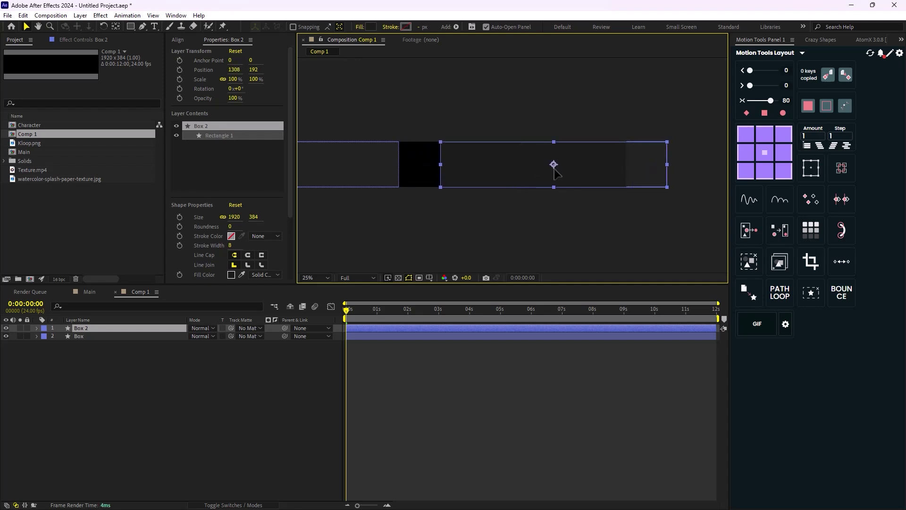
Move the Box layer right to about X -628 so it overlaps the composition's left part
click(123, 335)
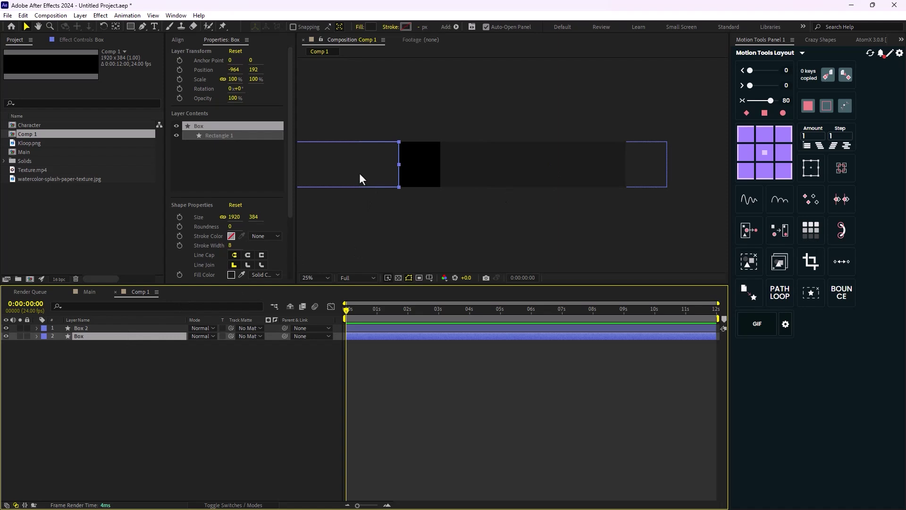
key(comma)
drag(388, 168, 528, 189)
key(period)
key(period)
key(period)
drag(447, 194, 567, 184)
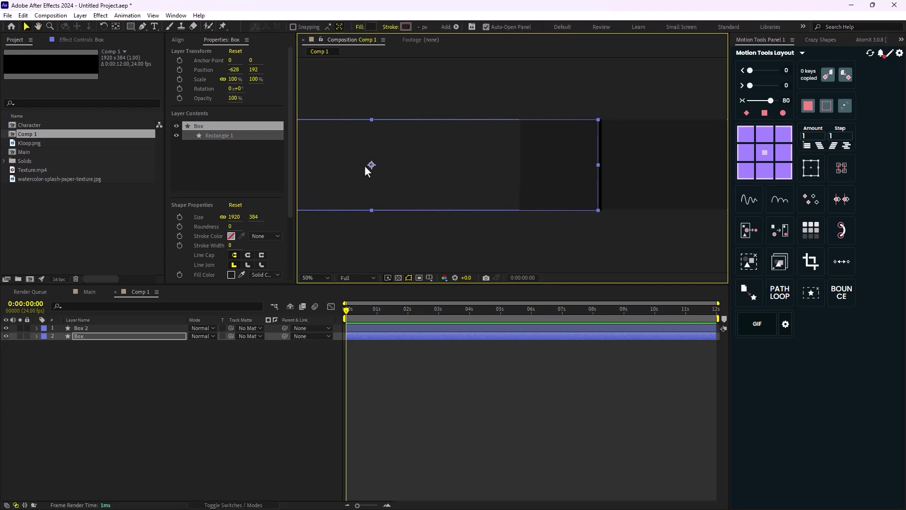
drag(371, 165, 373, 166)
Shift the Box 2 layer slightly right to about X 1360
click(94, 328)
key(comma)
drag(670, 164, 676, 165)
Nudge the Box layer right to X -580, leaving a thin gap before Box 2
click(86, 338)
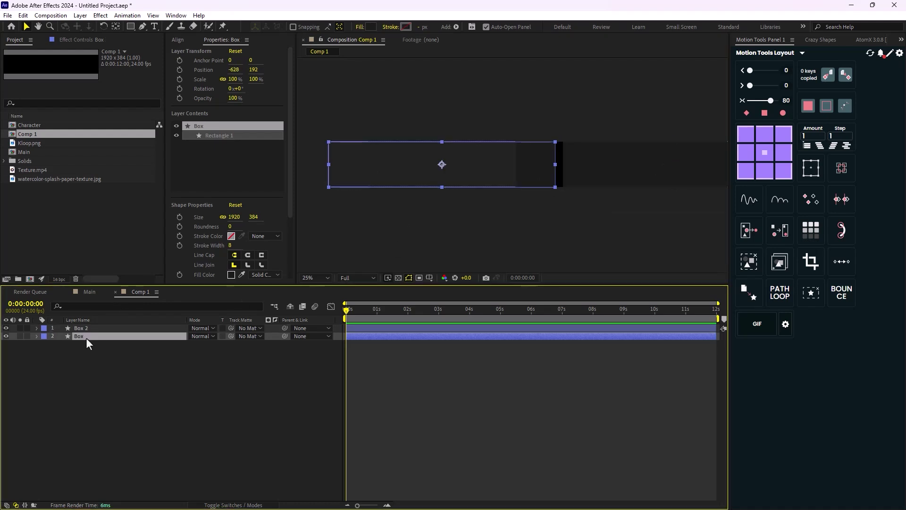
key(Right)
key(Right)
key(Right)
key(Right)
key(Right)
key(Right)
key(Right)
key(Right)
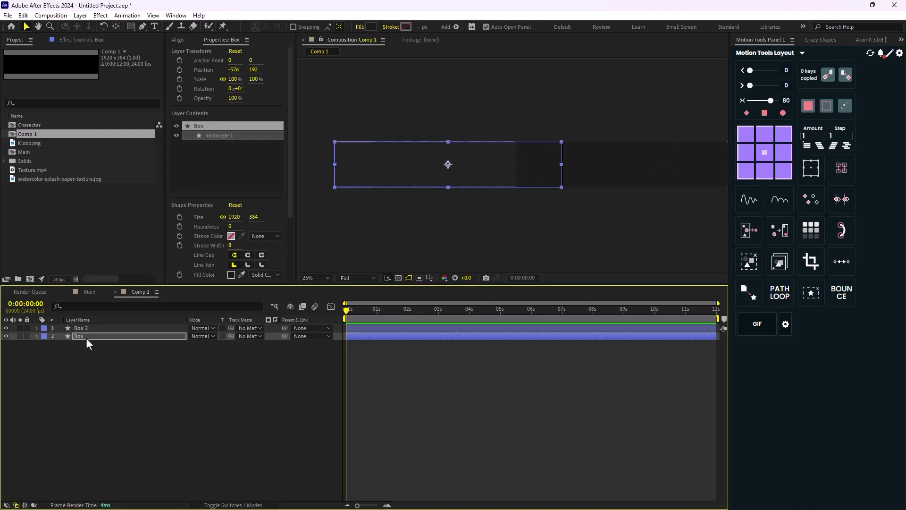
key(Left)
key(Left)
key(Left)
key(Left)
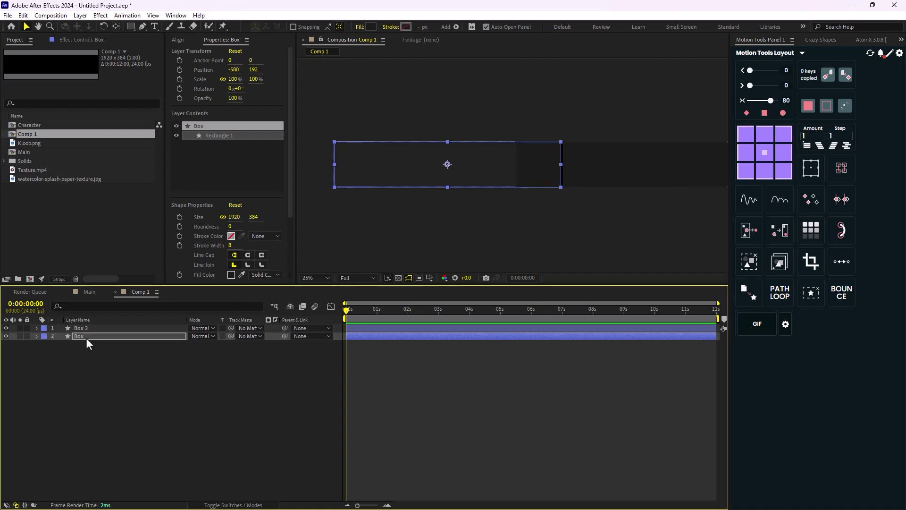
Nudge the Box layer slightly further right to X -572 and inspect the seam between the two boxes
drag(494, 177, 384, 197)
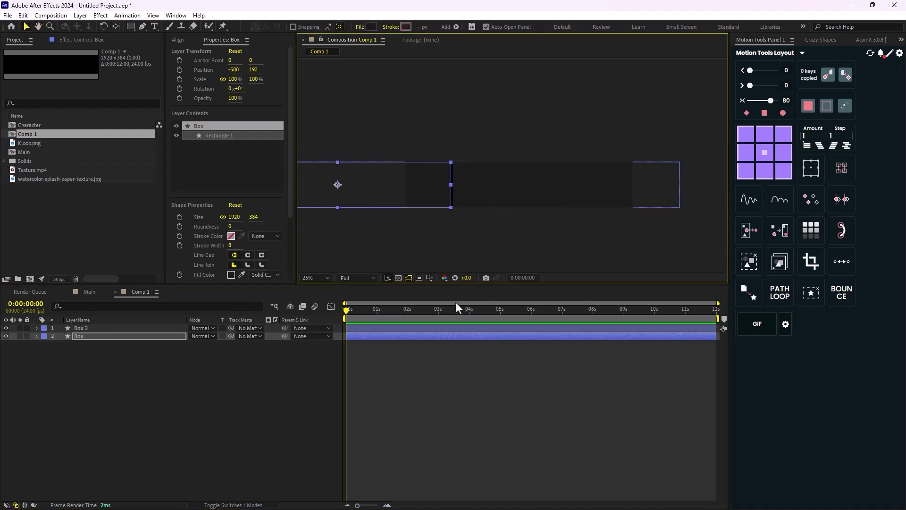
click(264, 417)
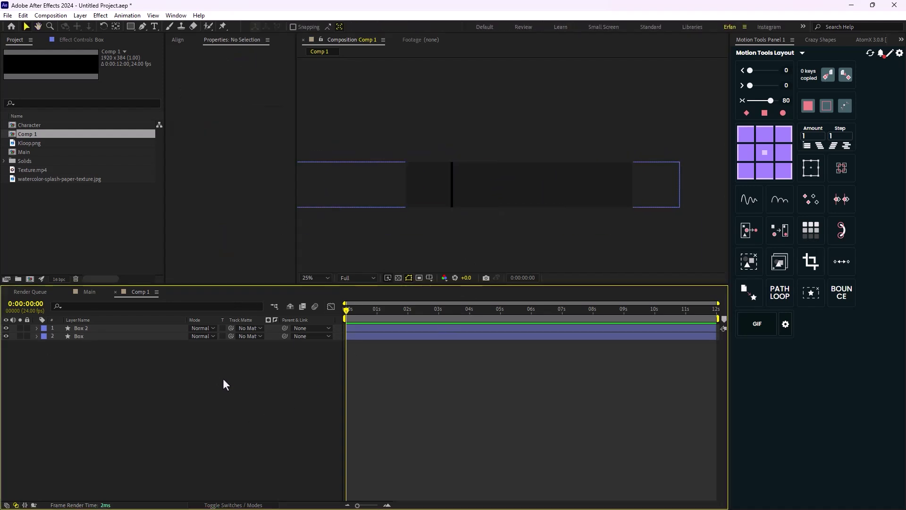
click(130, 335)
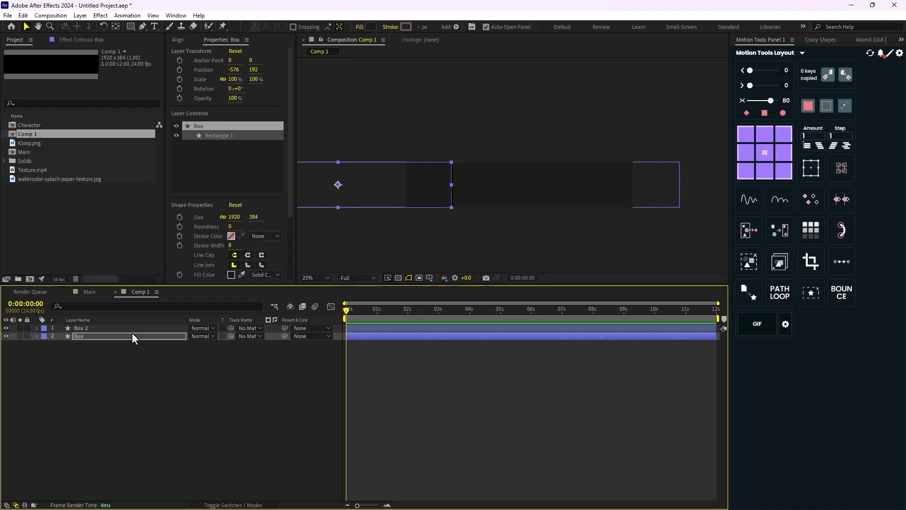
click(162, 346)
scroll(444, 221, up, 2)
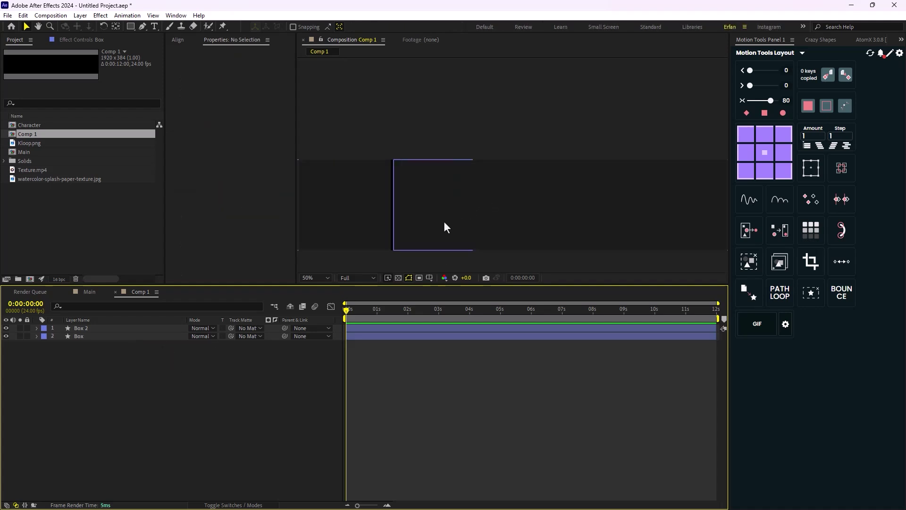
scroll(427, 205, down, 2)
Set Position keyframes on both box layers at the start of the timeline and move the current time to 1 second
drag(108, 373, 71, 312)
key(alt+shift+p)
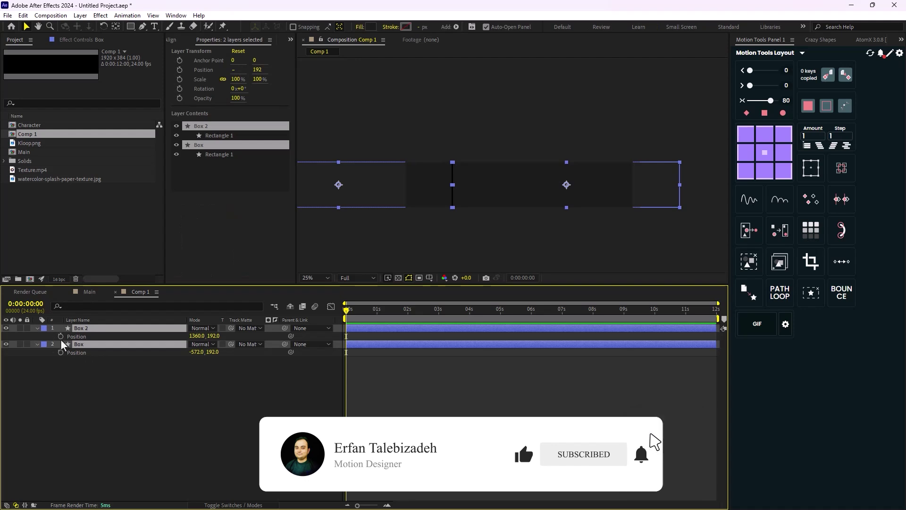
drag(351, 313, 376, 313)
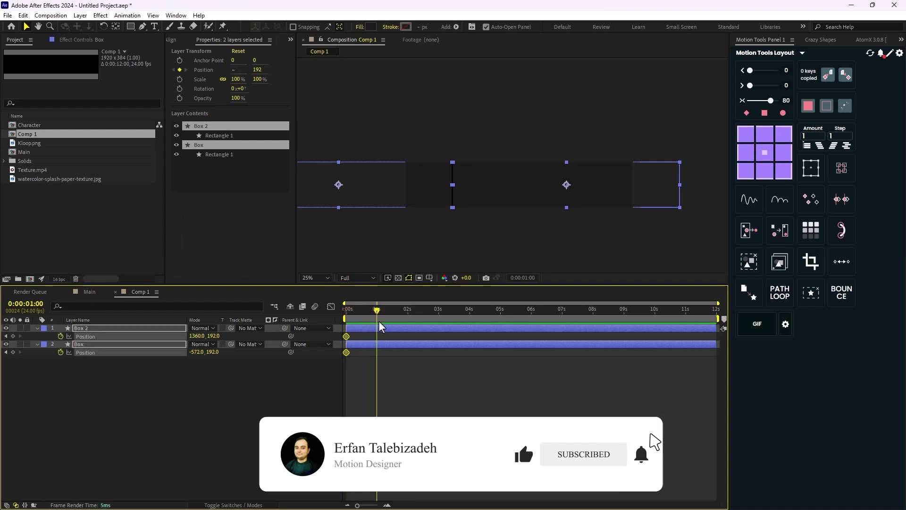
At 1 second, slide Box 2 right beyond the composition's edge to X 2896 to keyframe its exit
click(168, 407)
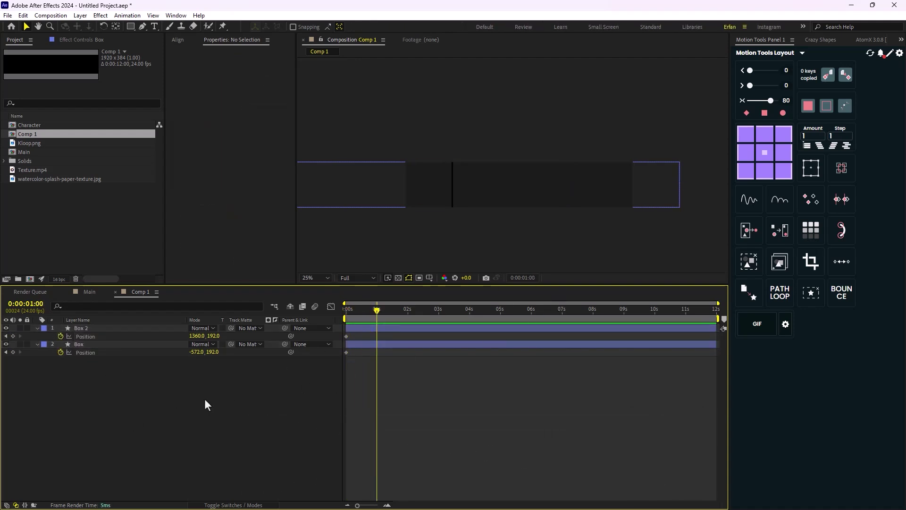
click(103, 345)
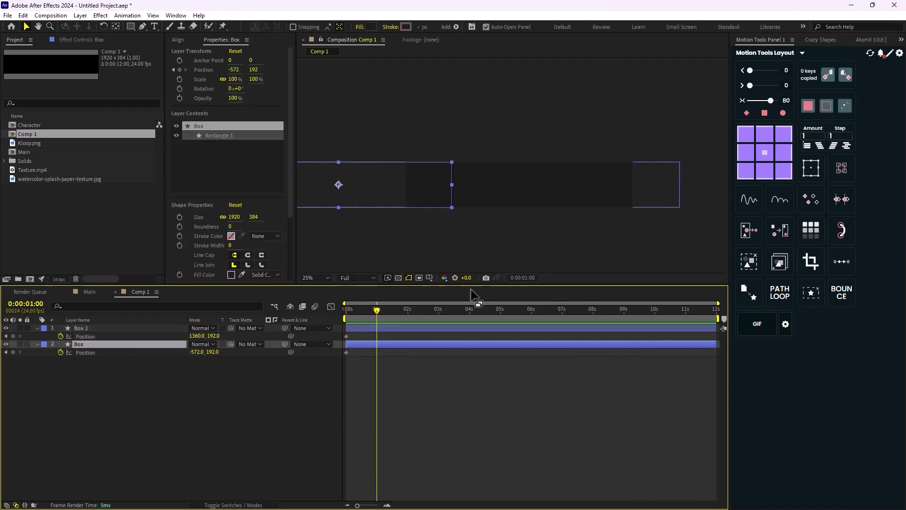
click(118, 329)
drag(567, 184, 743, 208)
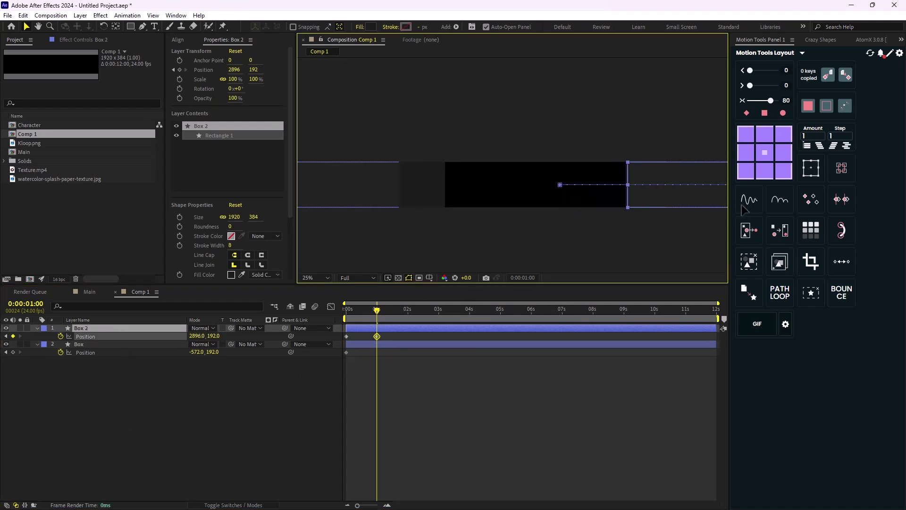
At 1 second, keyframe the Box layer at X 628 and pull Box 2 back to X 2560, keeping a thin gap between them
click(81, 344)
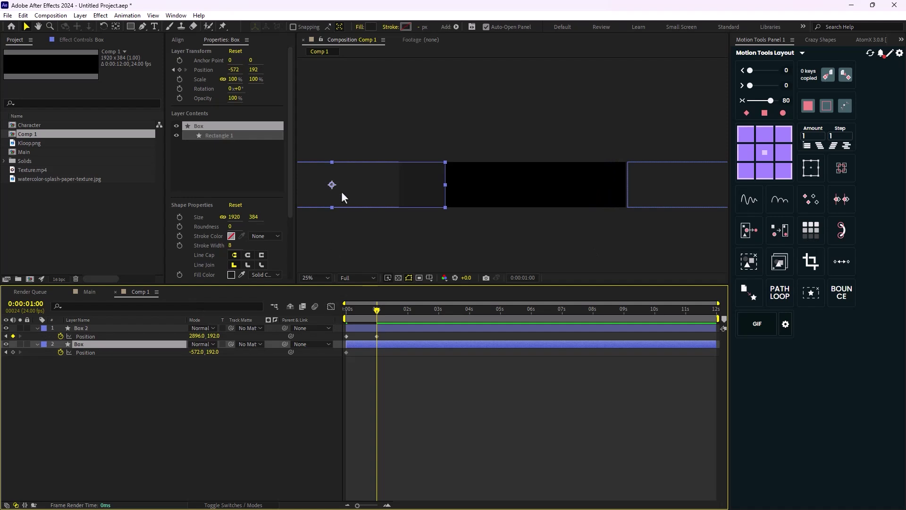
drag(341, 193, 476, 206)
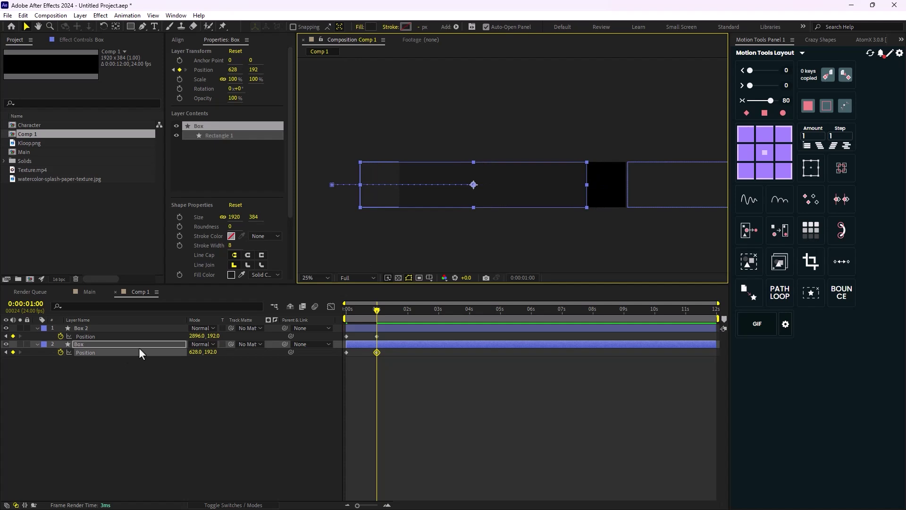
click(80, 328)
drag(559, 154, 457, 149)
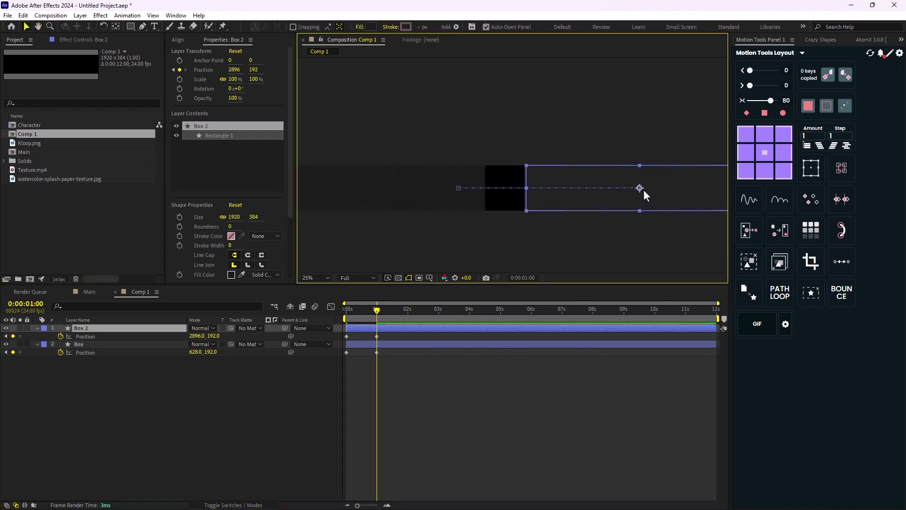
drag(643, 189, 601, 189)
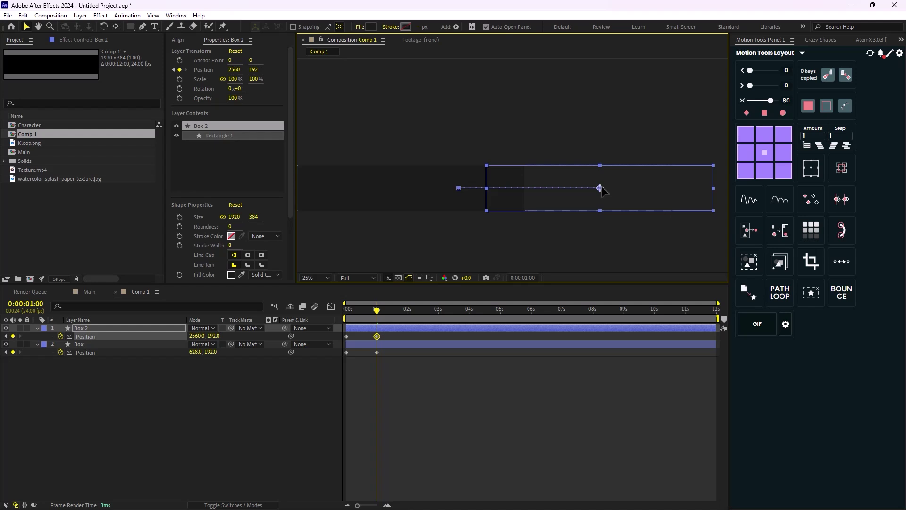
Ease all Position keyframes of both box layers with an ease value of 75 and preview the motion
click(341, 321)
key(Home)
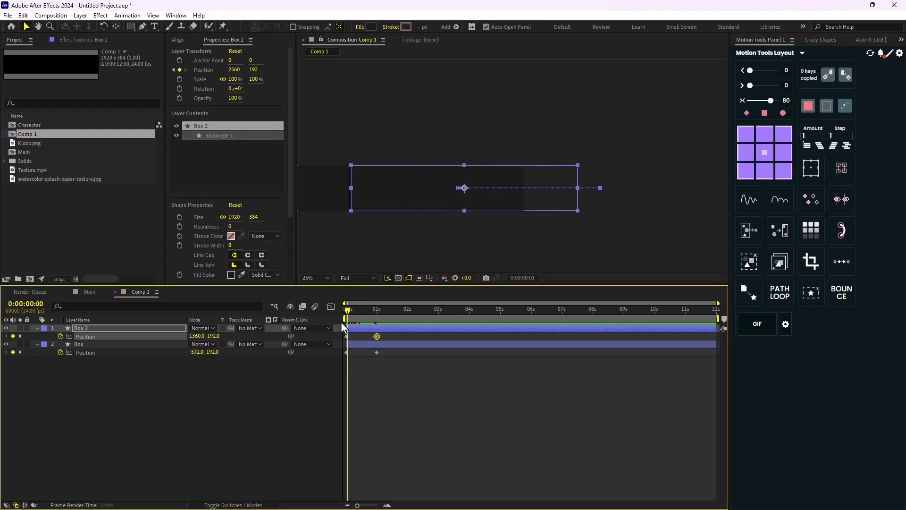
key(comma)
drag(349, 317, 285, 353)
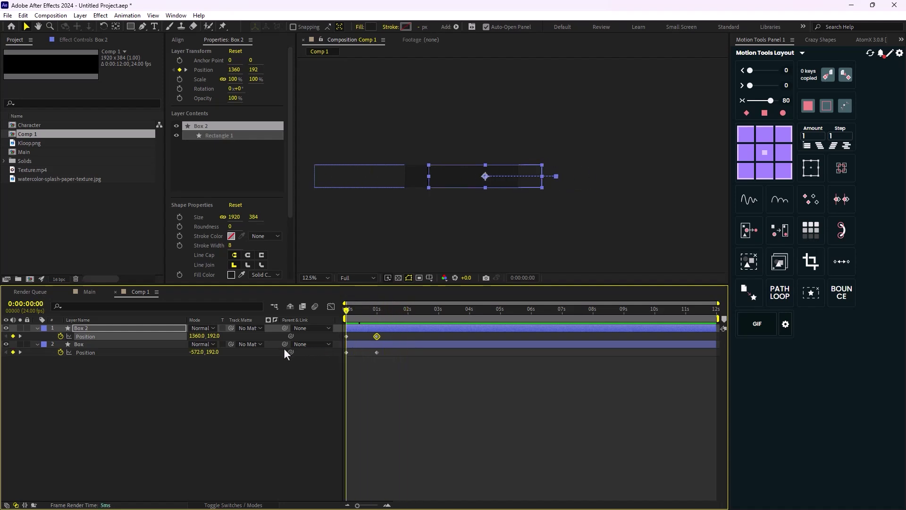
drag(399, 352, 342, 332)
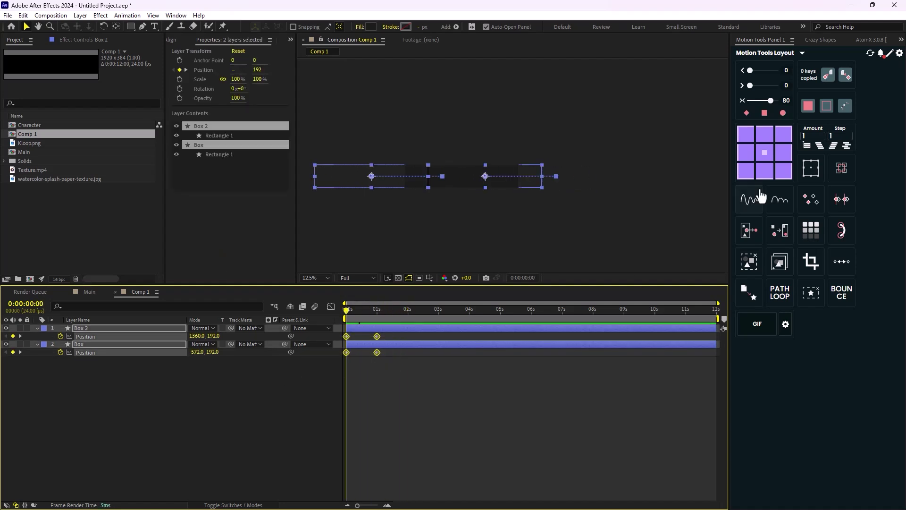
click(783, 100)
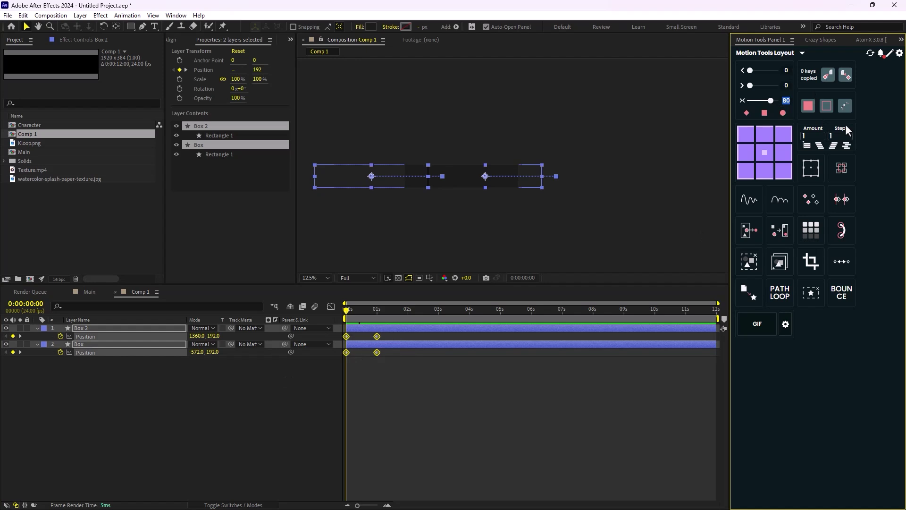
text(75)
key(Return)
click(296, 418)
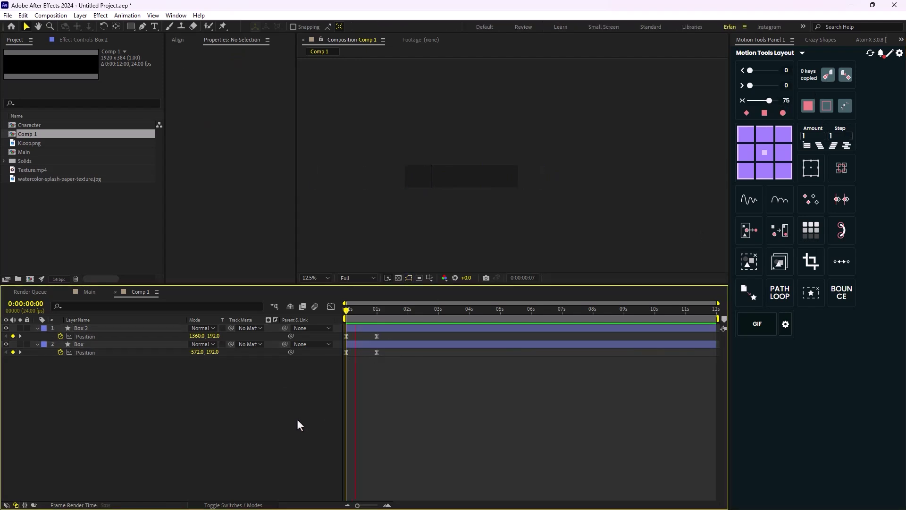
Repeat both boxes' starting Position keyframes at 2 seconds so the split returns, and preview the animation
drag(391, 312, 408, 320)
key(ctrl+a)
key(shift+Left)
key(shift+Left)
key(shift+Left)
key(shift+Left)
key(shift+Left)
key(shift+Left)
key(shift+Left)
key(shift+Left)
key(shift+Left)
key(shift+Left)
key(shift+Left)
key(shift+Left)
key(shift+Left)
key(shift+Left)
key(shift+Left)
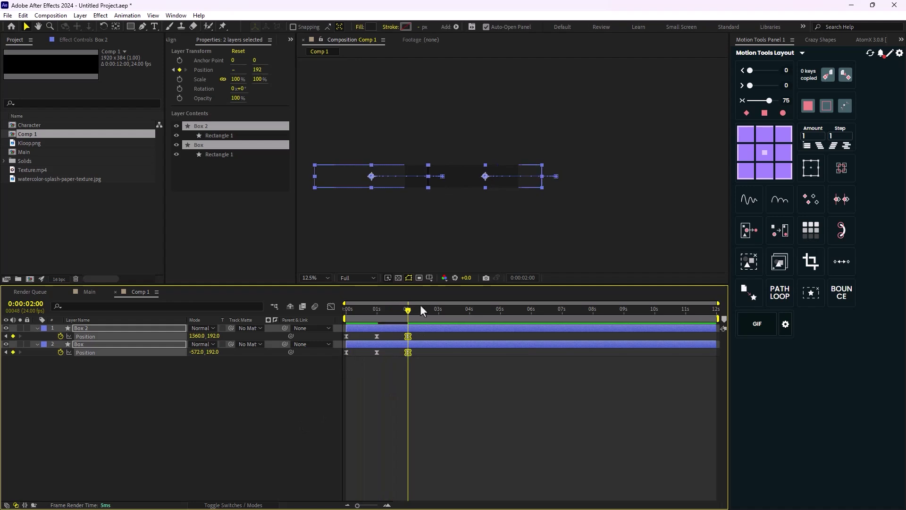
key(Home)
key(space)
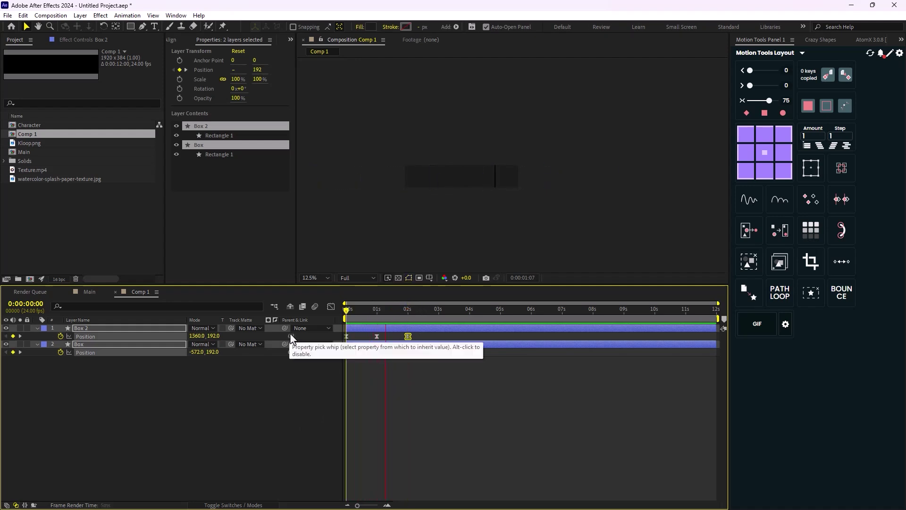
key(space)
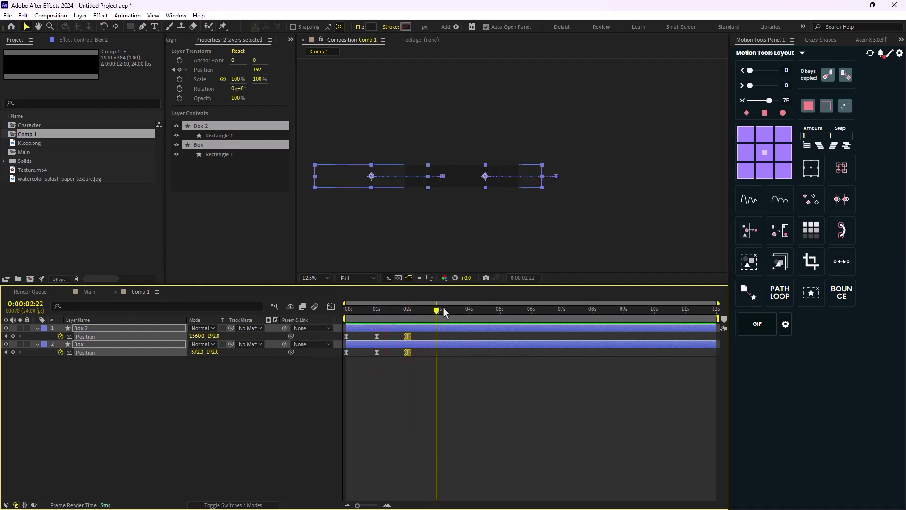
click(173, 413)
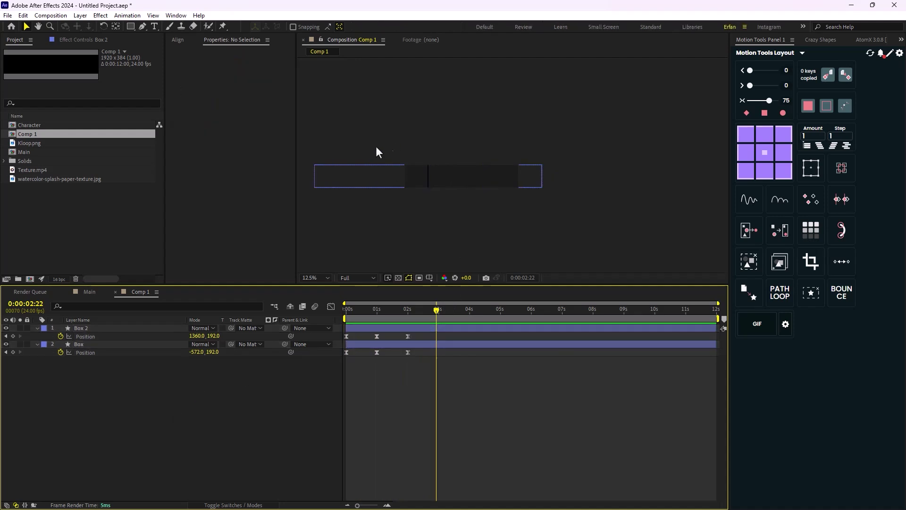
Add a white text layer reading LEGEND over Box 2 in Roc Grotesk Compressed Black
click(154, 26)
scroll(461, 208, up, 1)
click(437, 202)
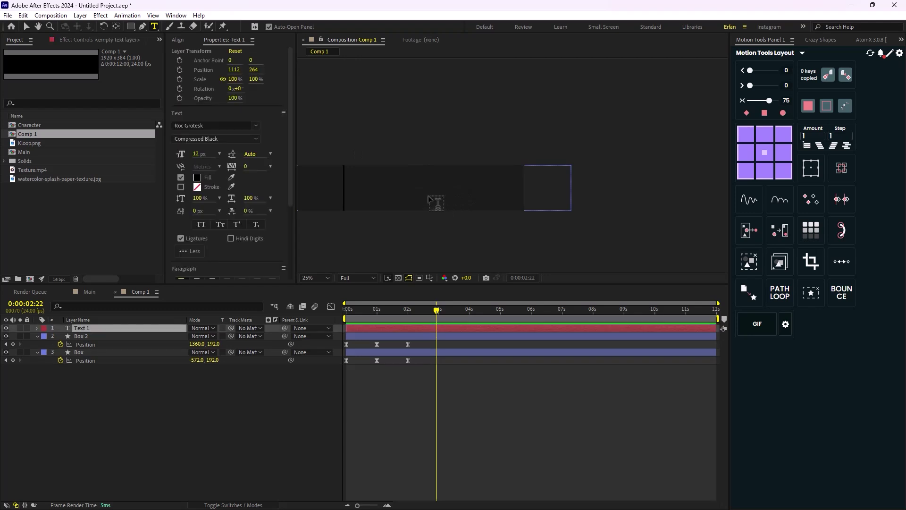
text(LEGEND)
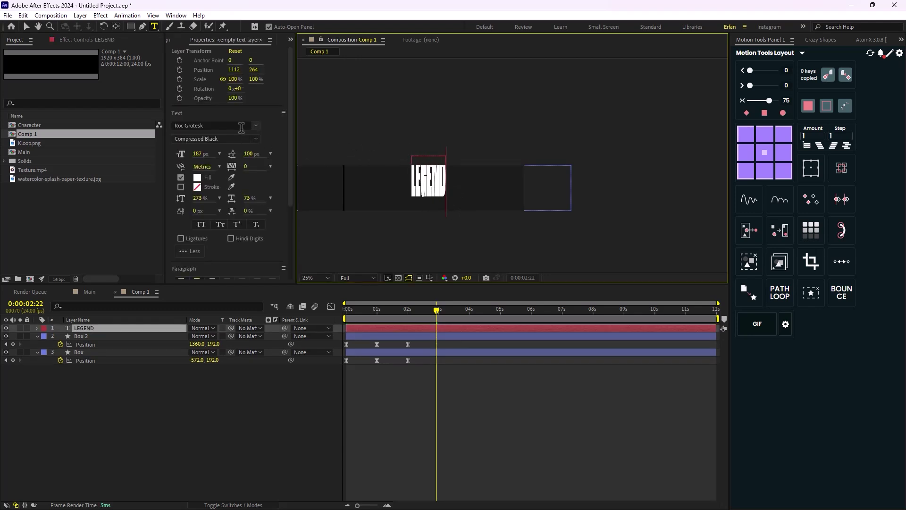
click(255, 126)
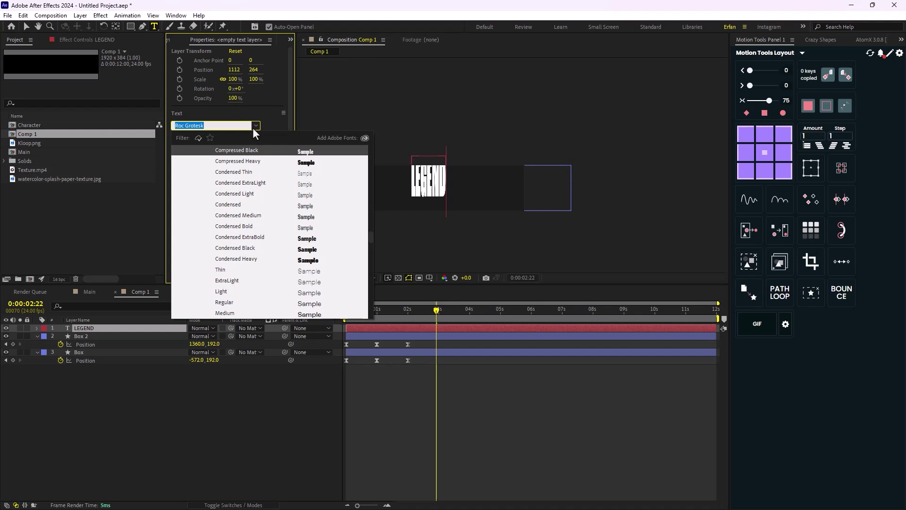
click(253, 126)
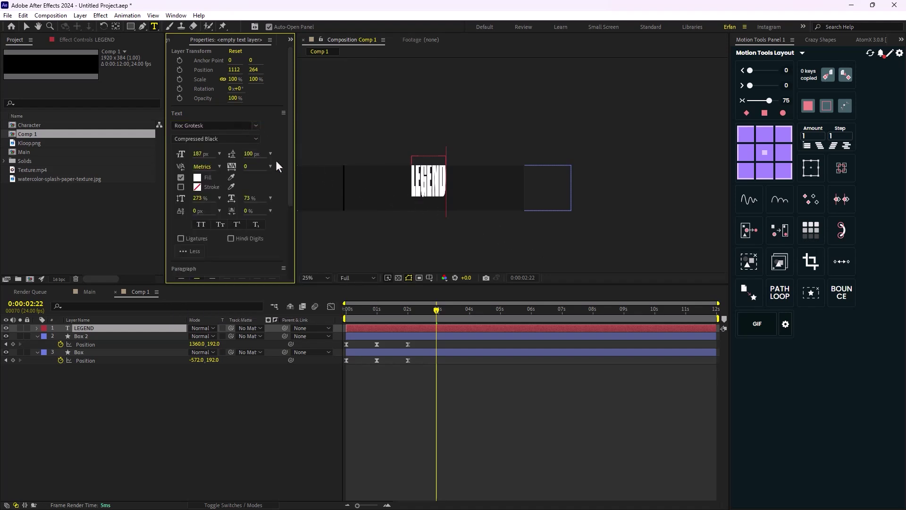
Set the LEGEND text's vertical scale to 100%, horizontal scale to 200% and font size to 304 px
double_click(410, 217)
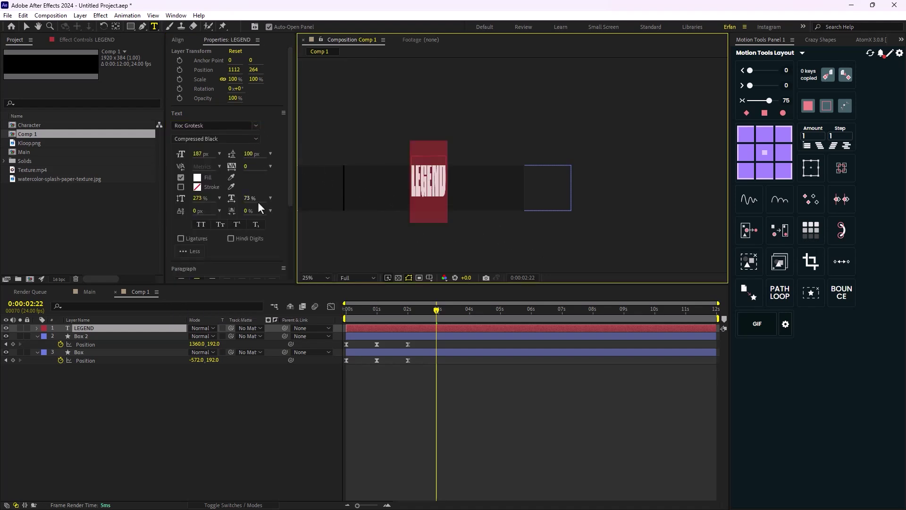
click(199, 198)
text(100)
key(Return)
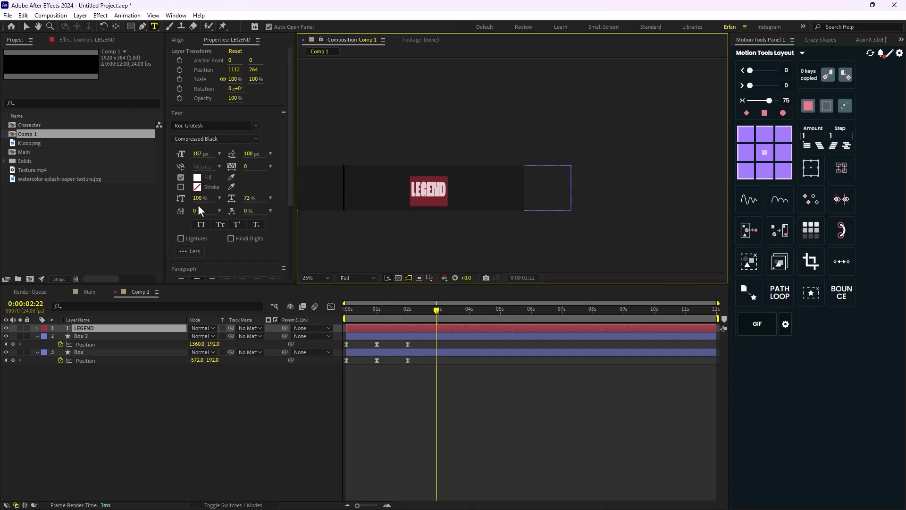
click(247, 198)
text(100)
key(Return)
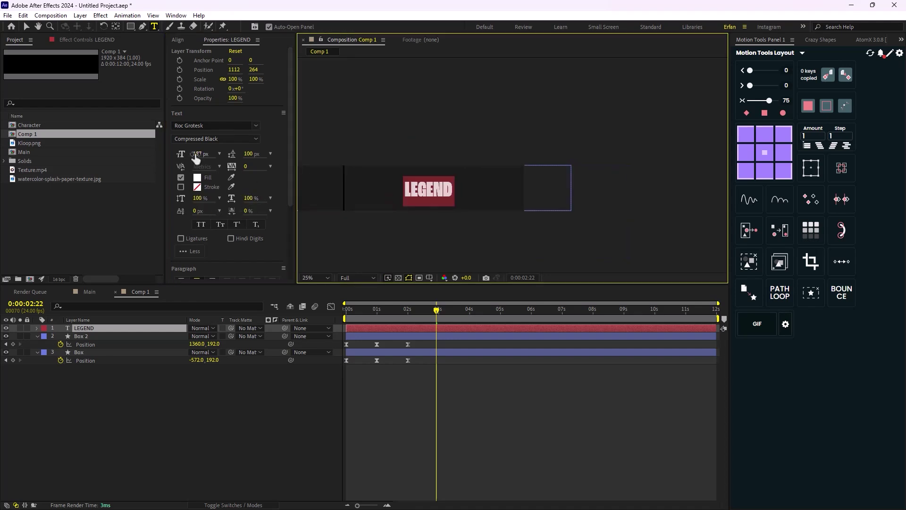
drag(196, 158, 301, 196)
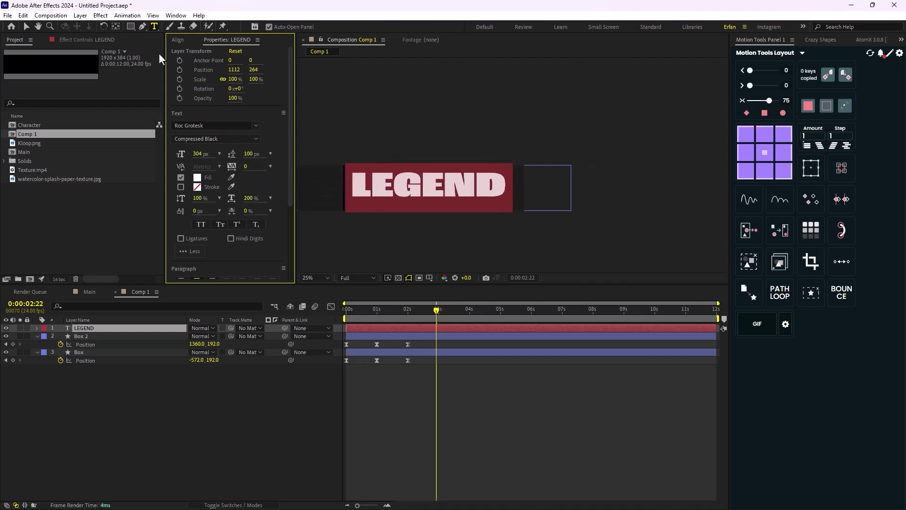
Position the LEGEND text inside Box 2 at 1164, 280 and place a duplicate of it at 4, 280
click(26, 26)
drag(431, 185, 438, 190)
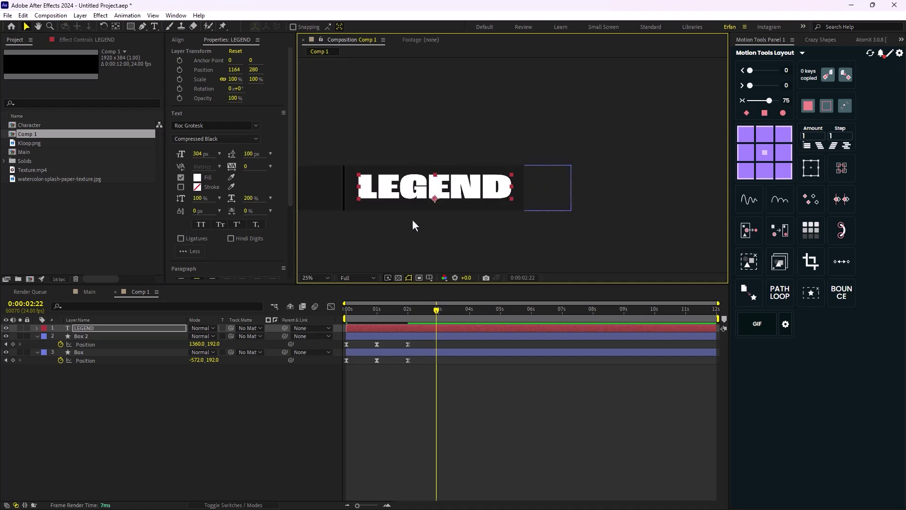
drag(391, 119, 562, 111)
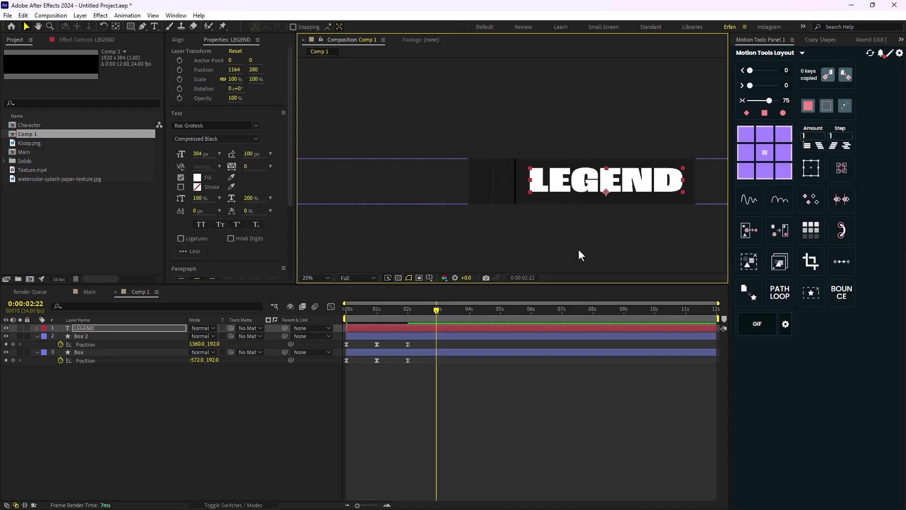
click(96, 330)
key(ctrl+d)
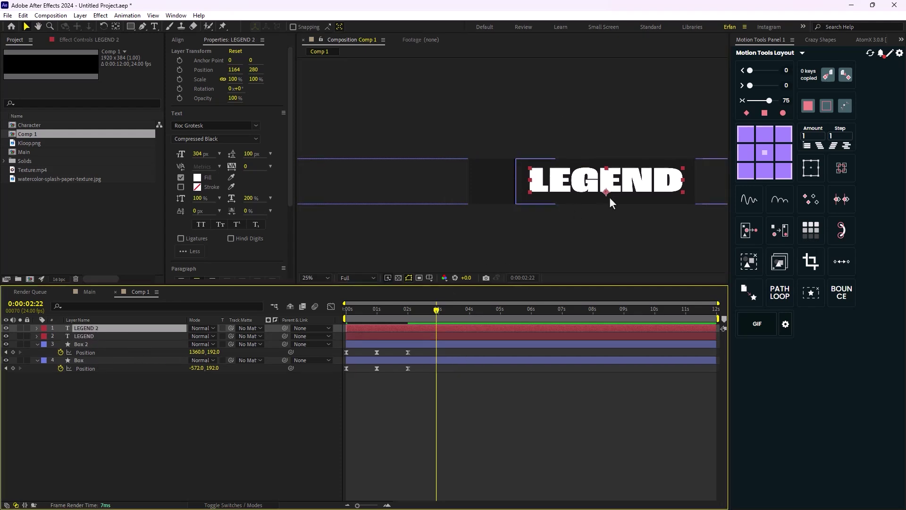
drag(605, 191, 468, 199)
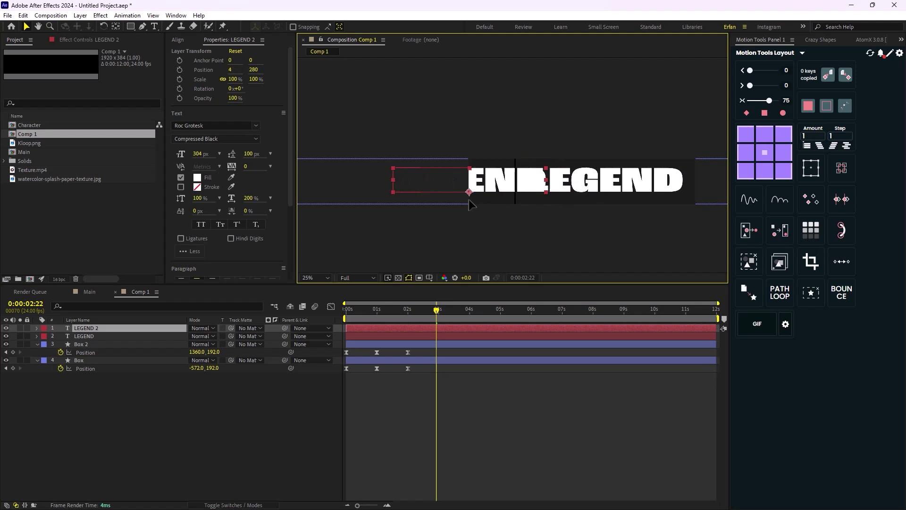
Restyle the duplicate LEGEND text as Compressed Thin at 158 px and move it into the narrow box at 184, 272
double_click(496, 181)
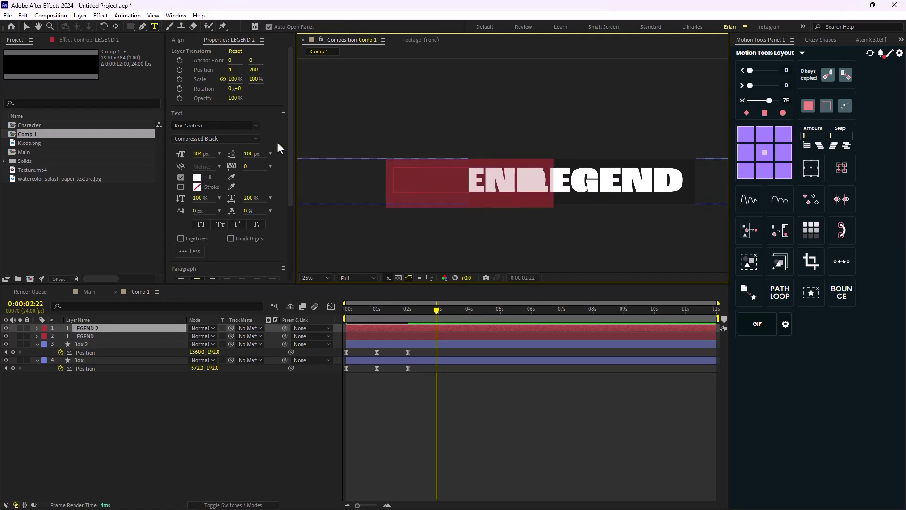
click(256, 126)
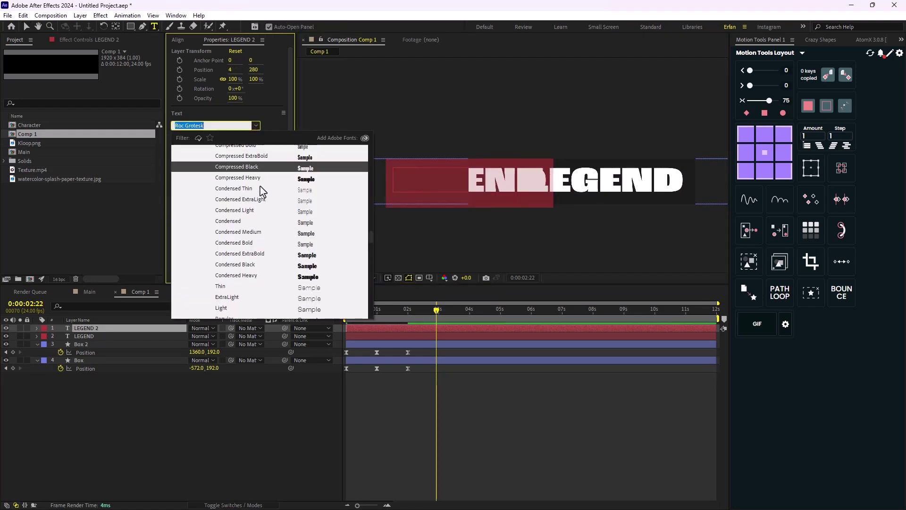
scroll(260, 186, up, 4)
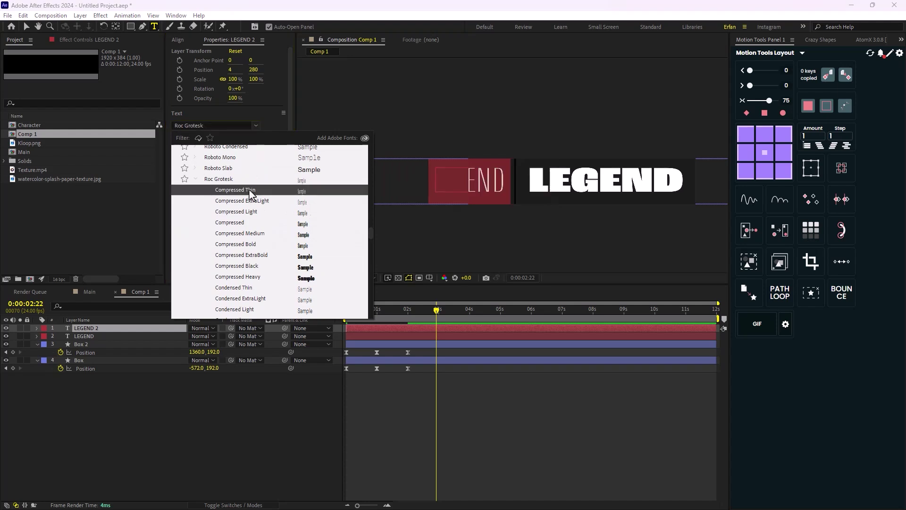
click(246, 190)
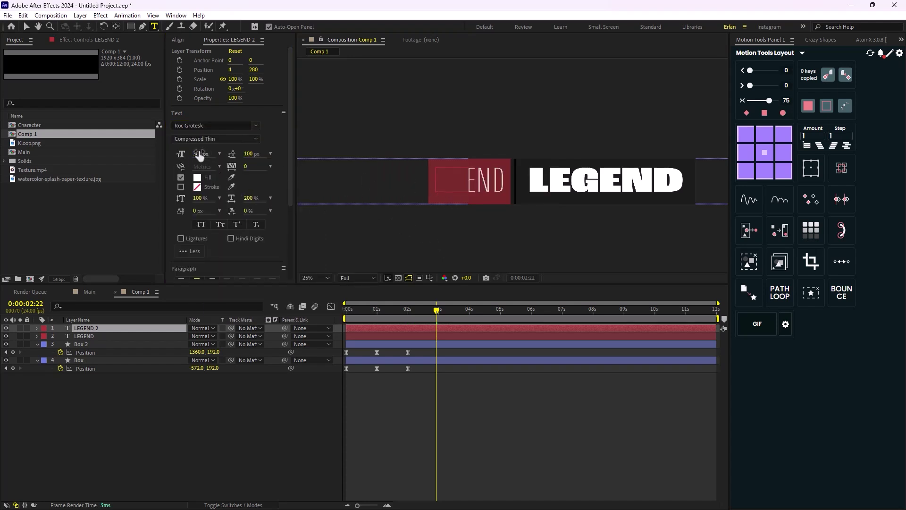
drag(198, 156, 165, 157)
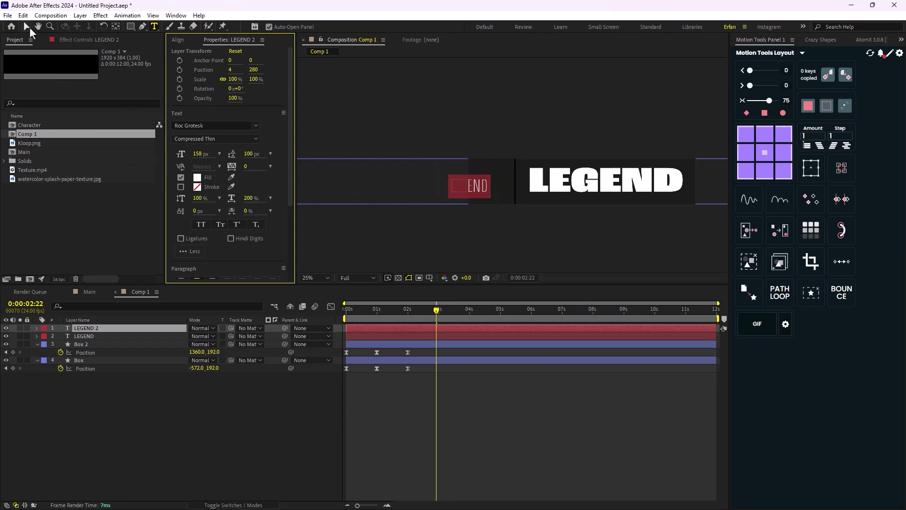
click(27, 26)
drag(469, 193, 490, 192)
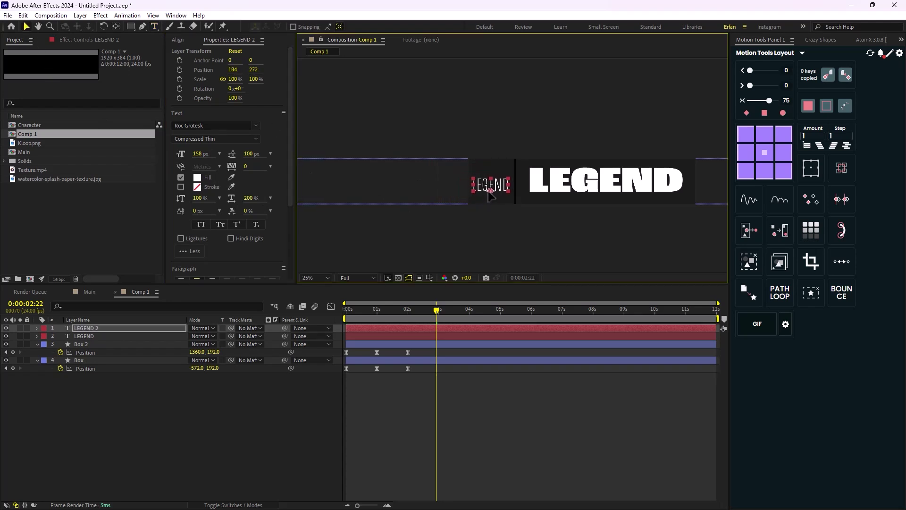
Stretch the thin LEGEND text to 300% vertical scale and 200% horizontal scale
click(250, 198)
key(Return)
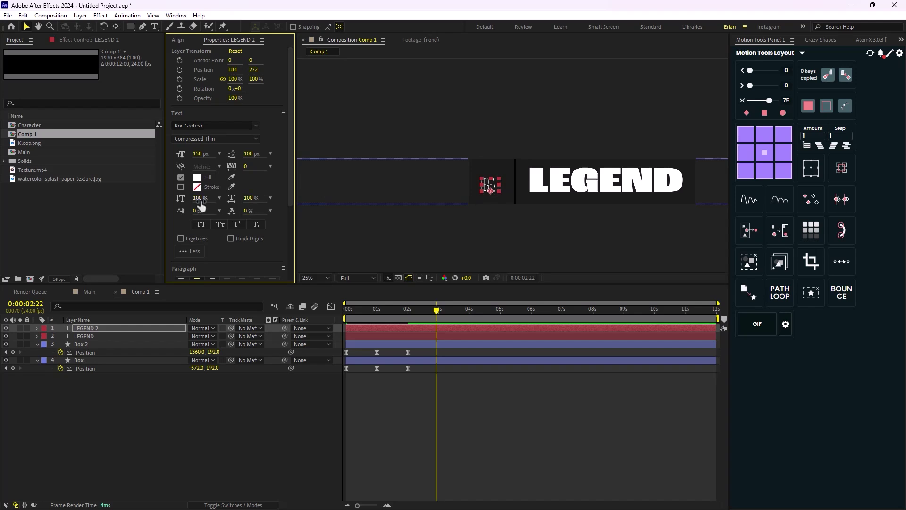
drag(197, 198, 265, 204)
scroll(531, 204, up, 2)
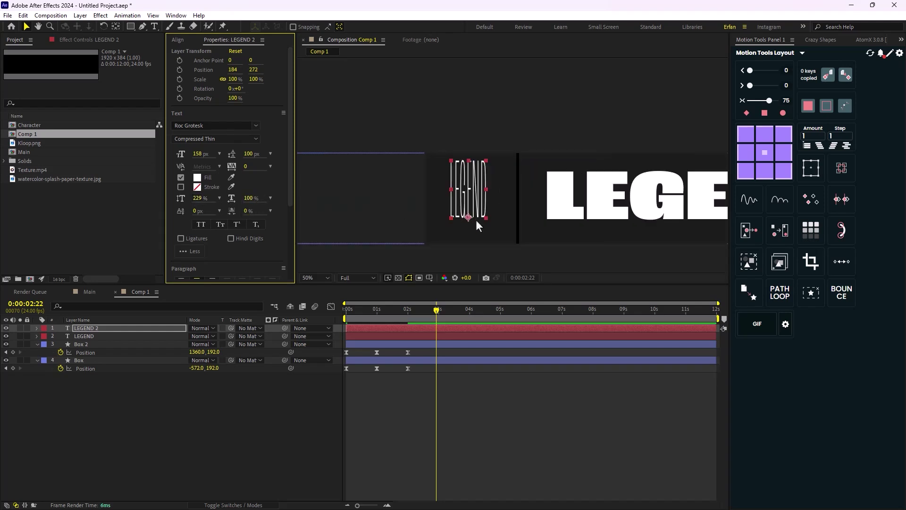
click(247, 198)
text(200)
key(Return)
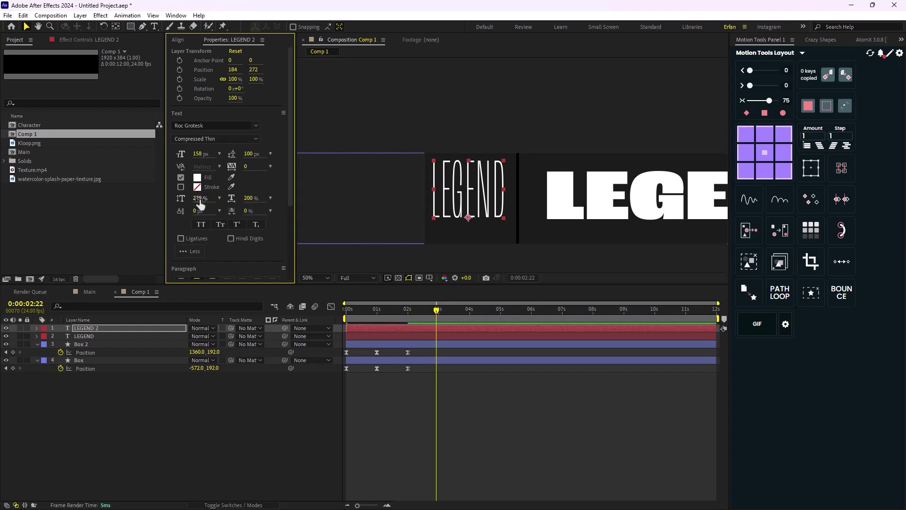
drag(200, 204, 238, 199)
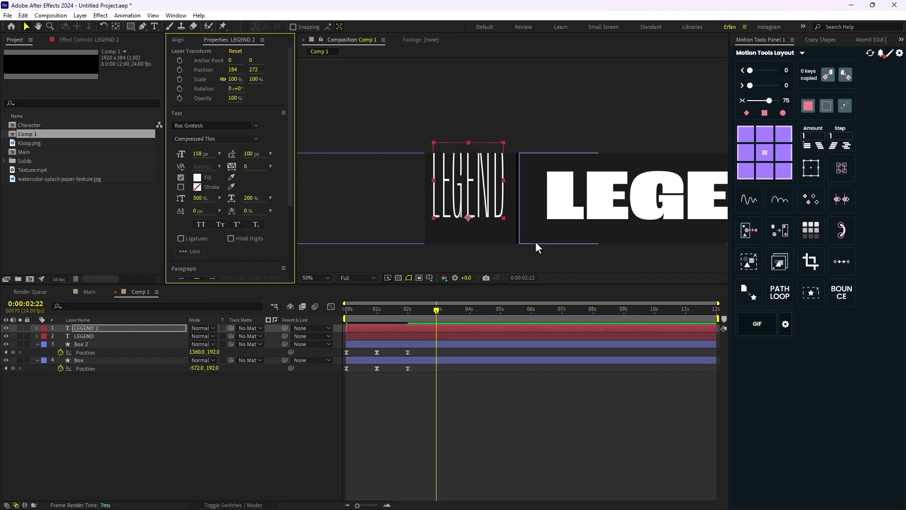
Move the thin LEGEND text to 194, 350 and create shape outlines from both LEGEND text layers
drag(466, 215, 471, 237)
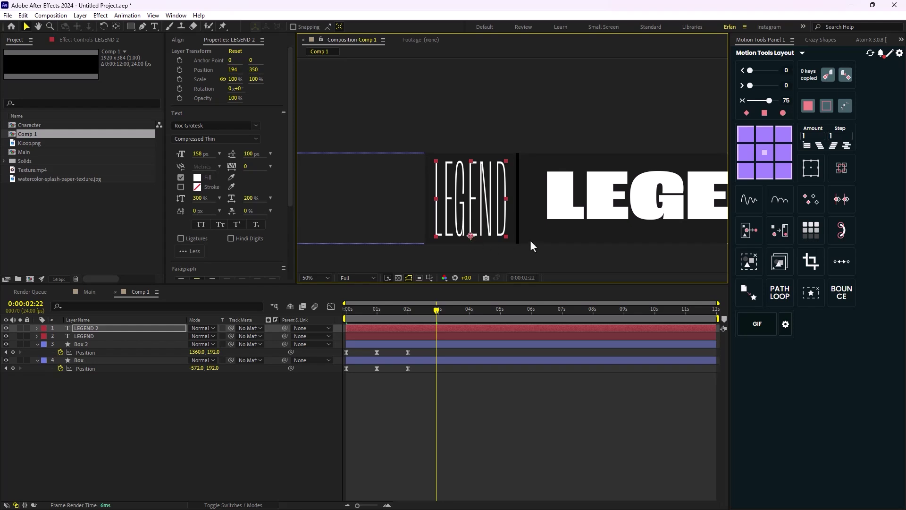
scroll(530, 240, down, 2)
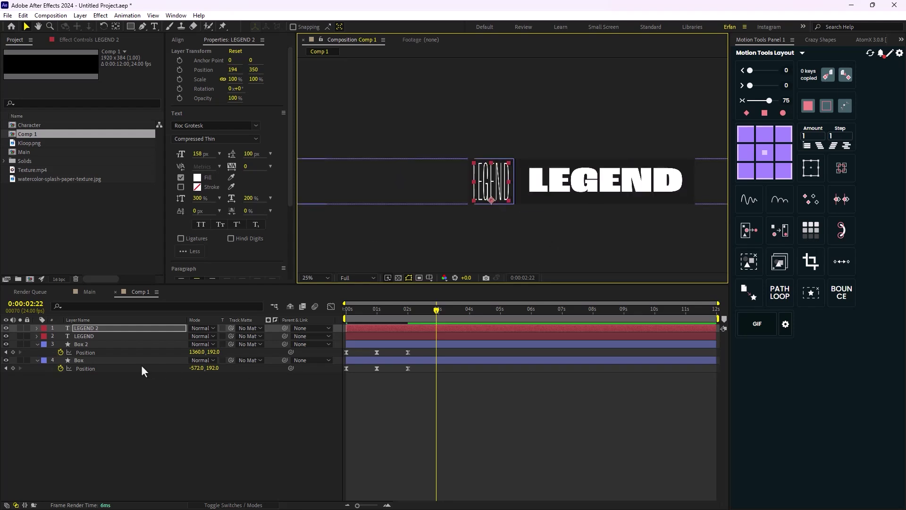
click(89, 337)
right_click(90, 336)
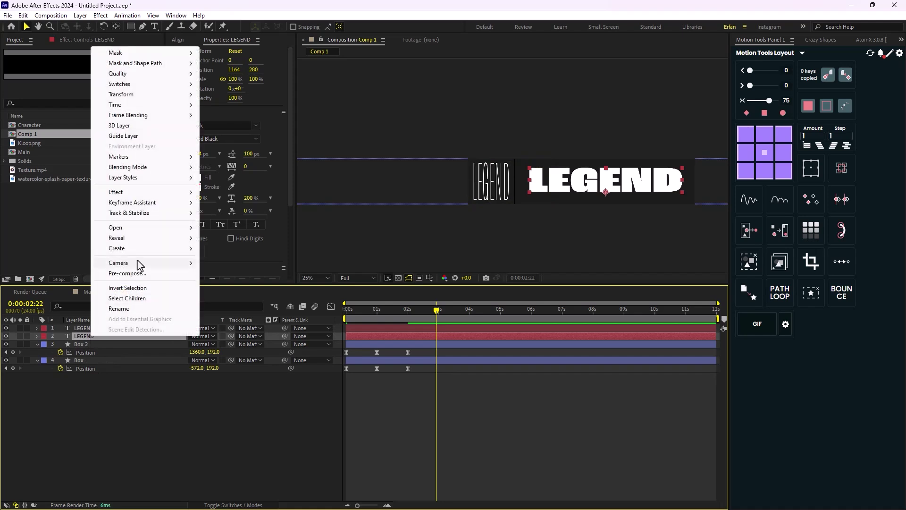
mouse_move(141, 248)
click(214, 261)
click(82, 326)
right_click(82, 326)
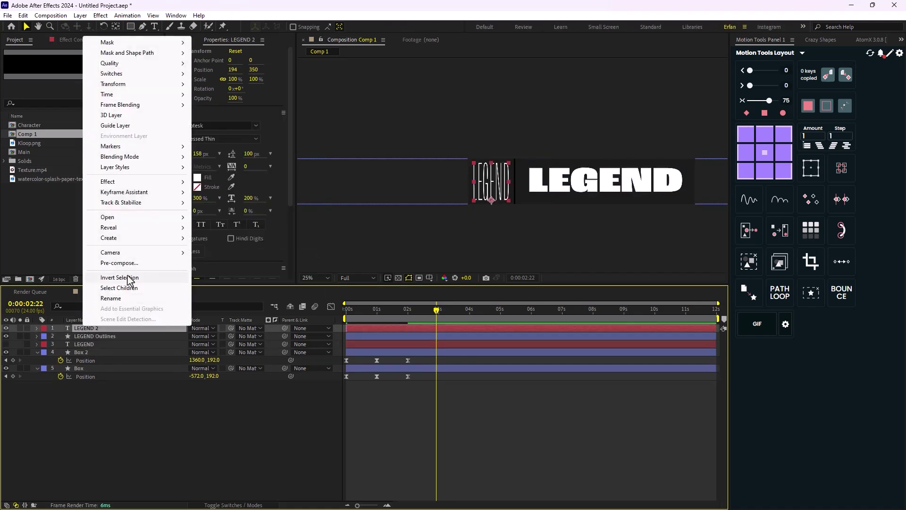
click(220, 248)
Move the two original LEGEND text layers below the Box layers in the layer stack
click(86, 336)
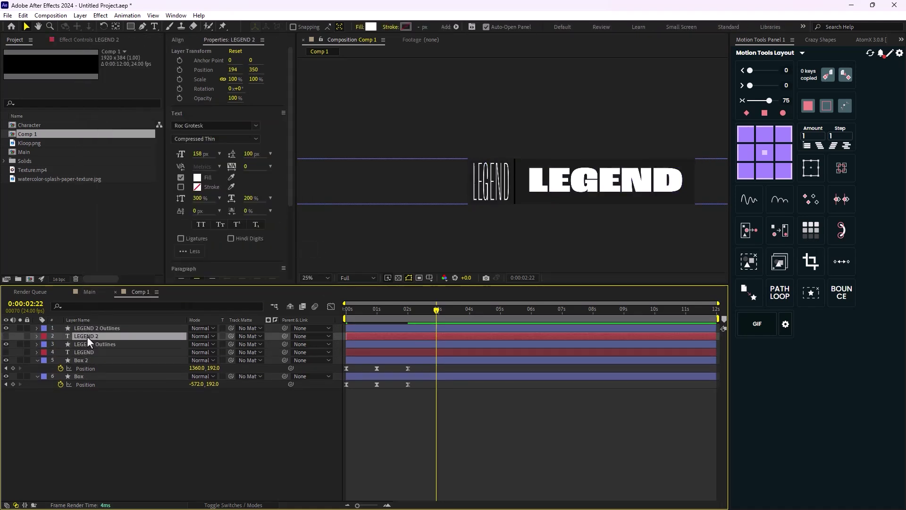
ctrl+click(87, 352)
drag(86, 354, 100, 402)
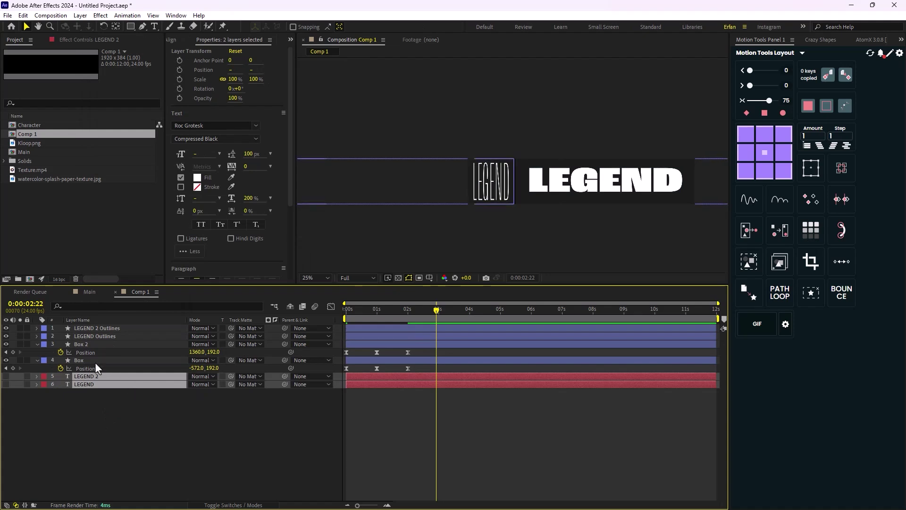
Add path keyframes to both LEGEND outline layers and shift those of LEGEND 2 Outlines to 0:00:00:00
click(93, 337)
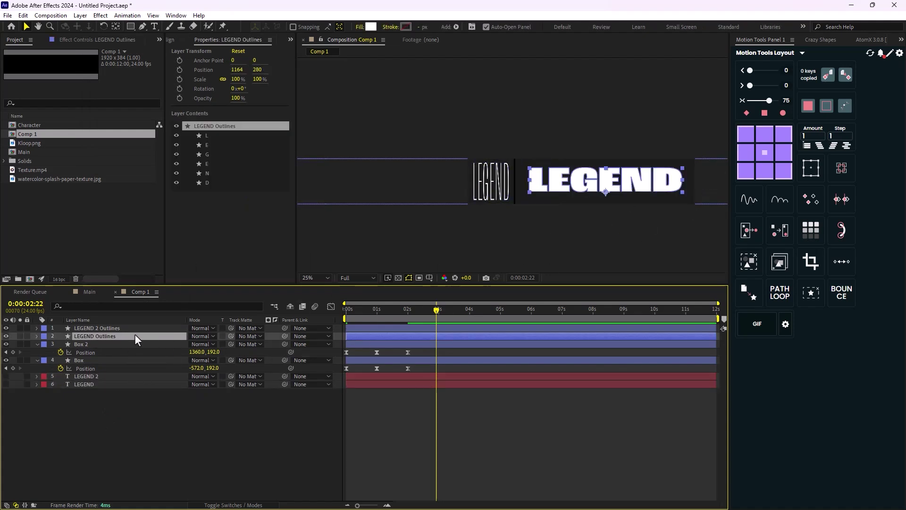
ctrl+click(155, 328)
click(809, 40)
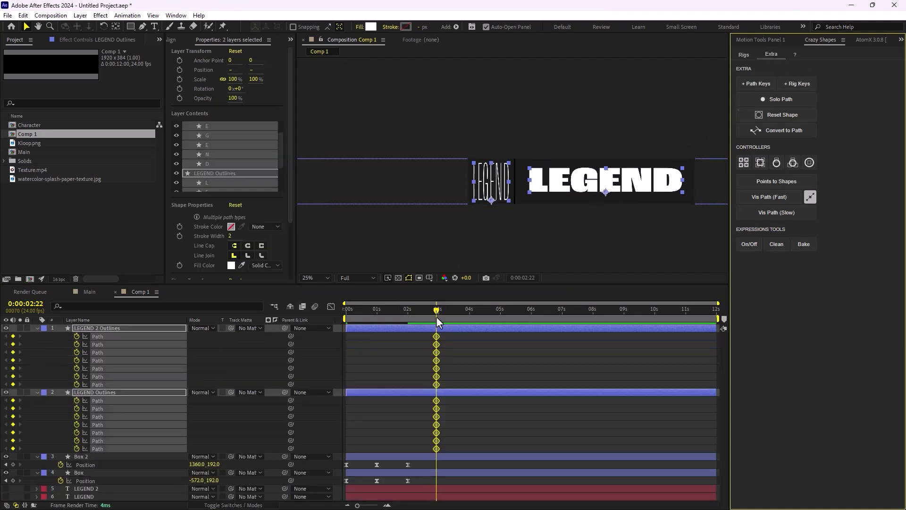
click(330, 325)
key(Home)
click(468, 359)
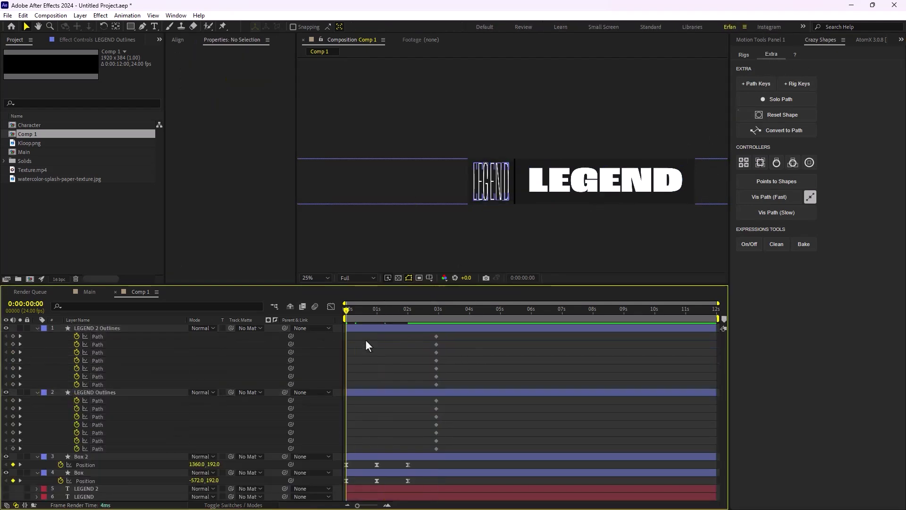
drag(348, 312, 333, 342)
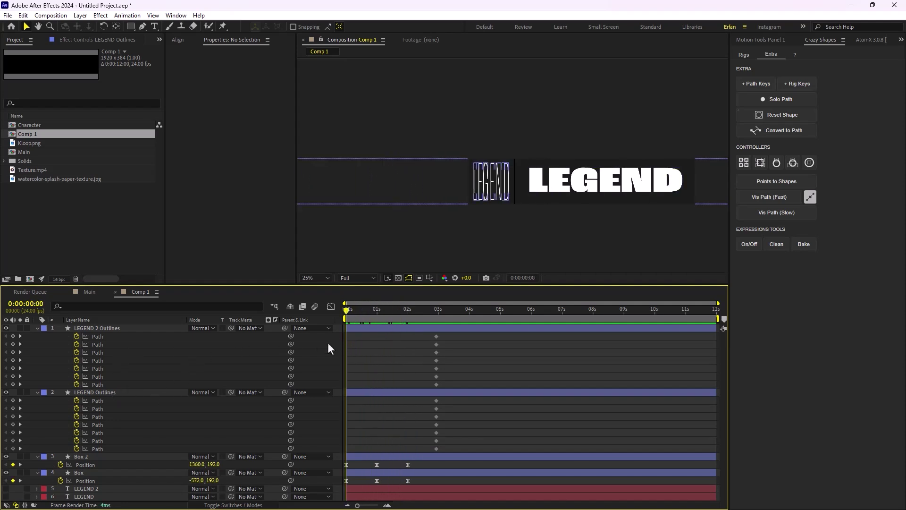
drag(461, 334, 336, 383)
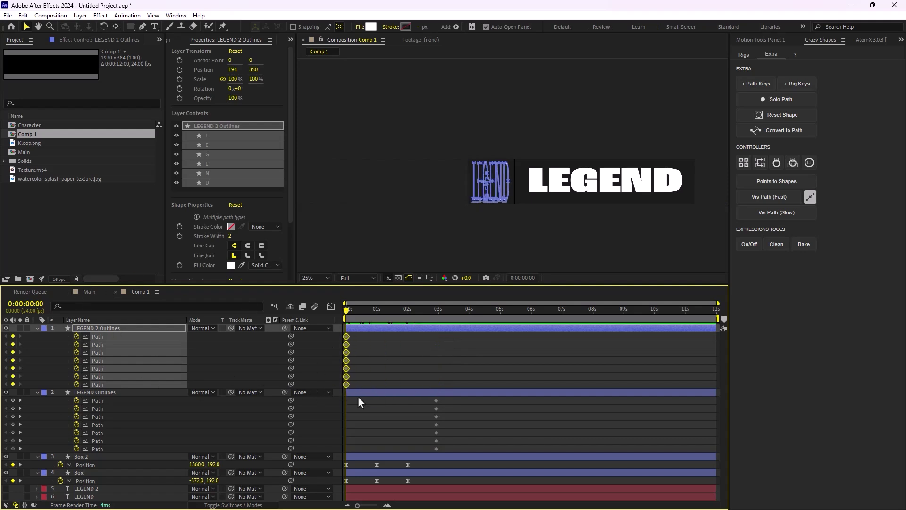
Copy the path keyframes of LEGEND Outlines onto the LEGEND 2 Outlines paths at 0:00:01:00 and preview the morph
drag(456, 403, 429, 454)
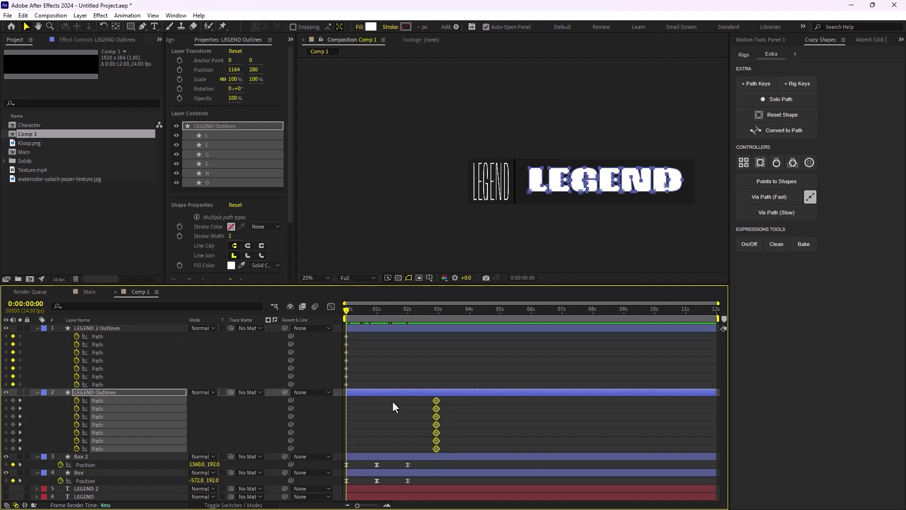
drag(340, 316, 328, 387)
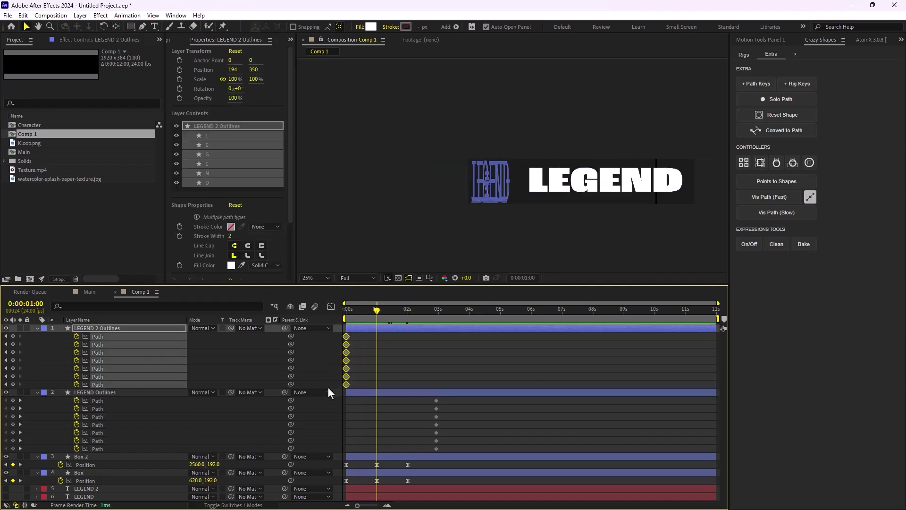
key(ctrl+c)
key(ctrl+v)
key(space)
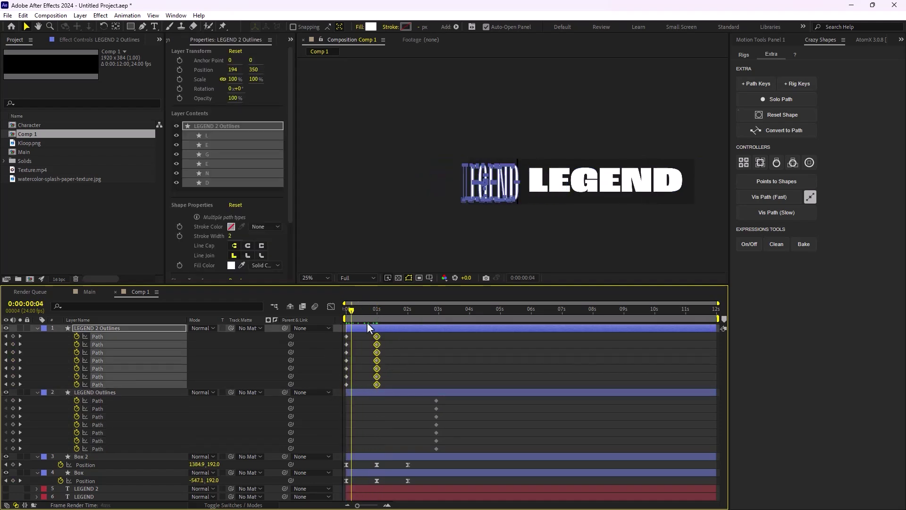
key(space)
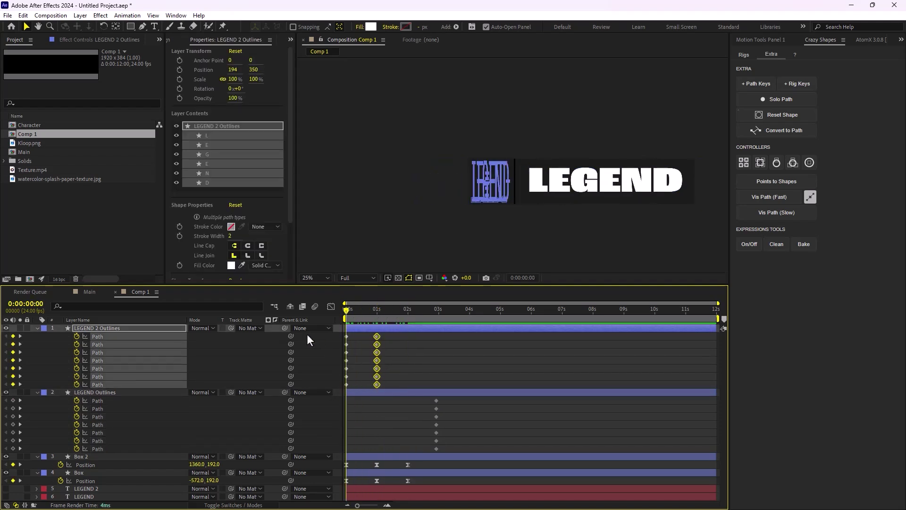
Keyframe the LEGEND 2 Outlines position at 194, 350 at the start and 1166, 282 at 0:00:01:00
click(121, 329)
key(shift+p)
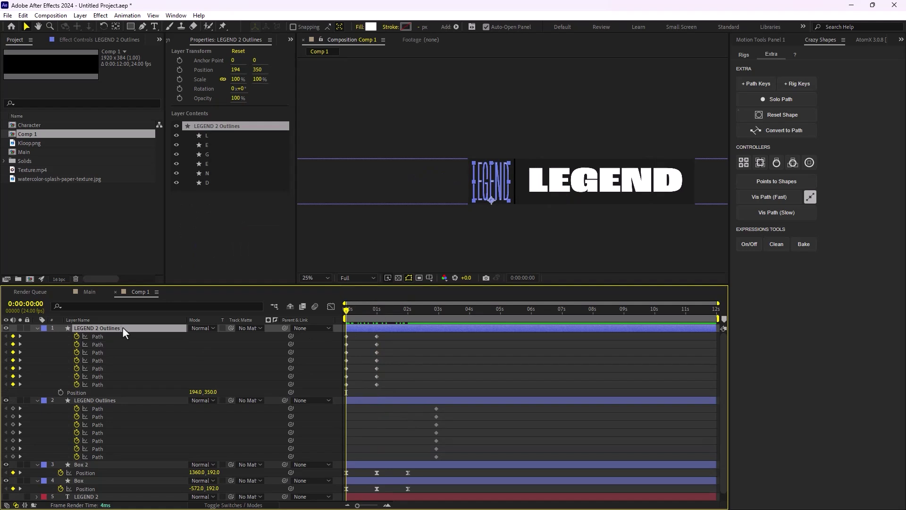
click(62, 392)
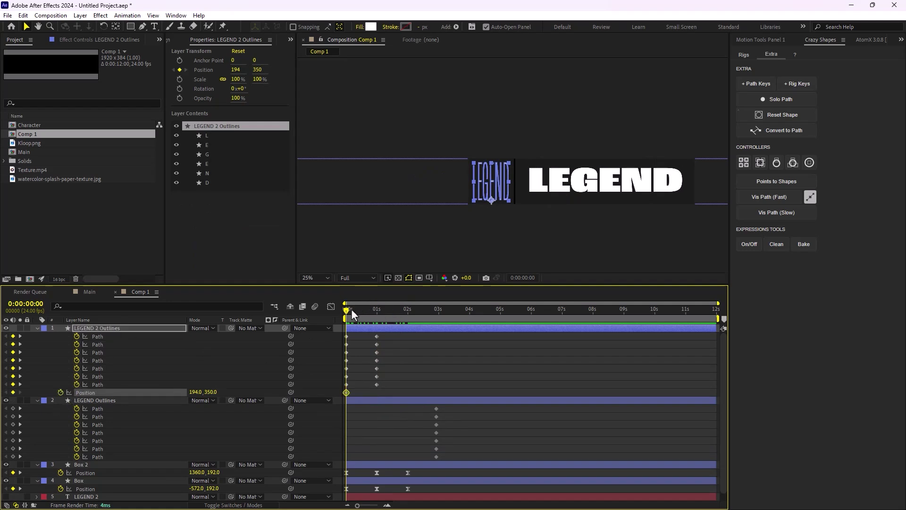
drag(352, 308, 375, 331)
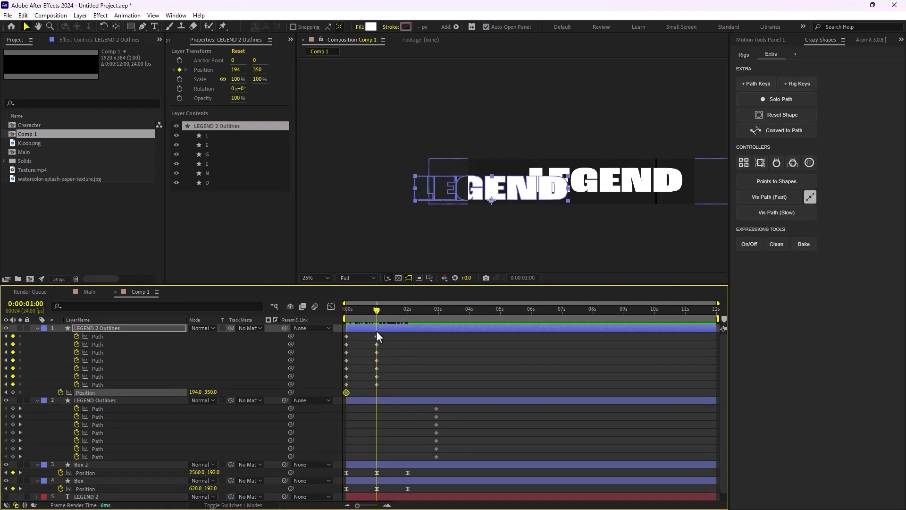
click(488, 208)
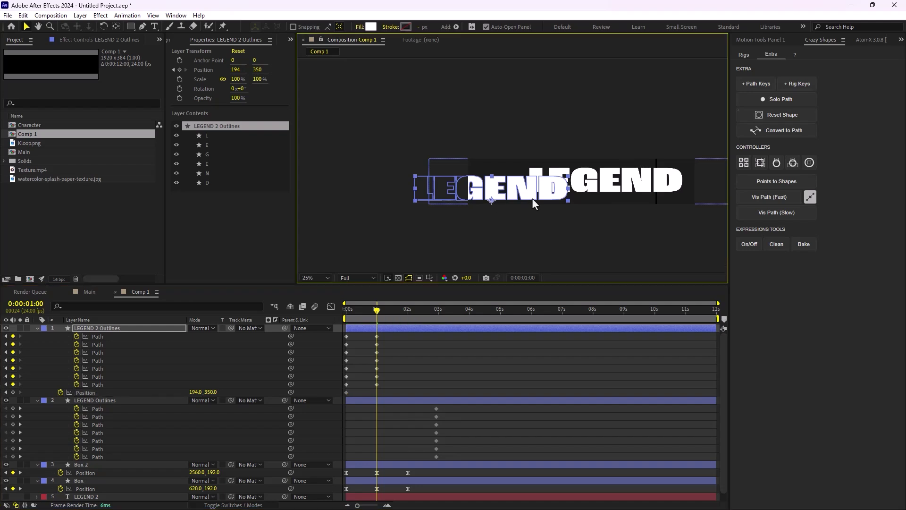
drag(490, 200, 607, 195)
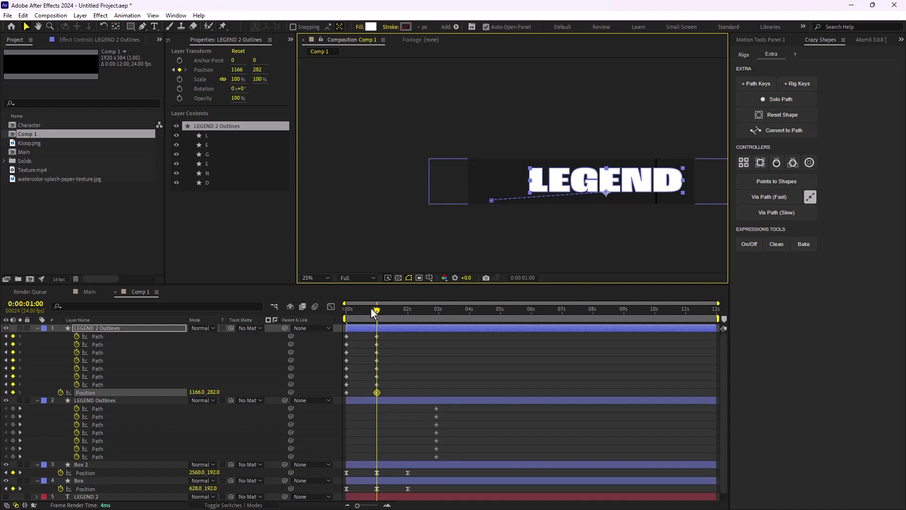
drag(373, 313, 336, 320)
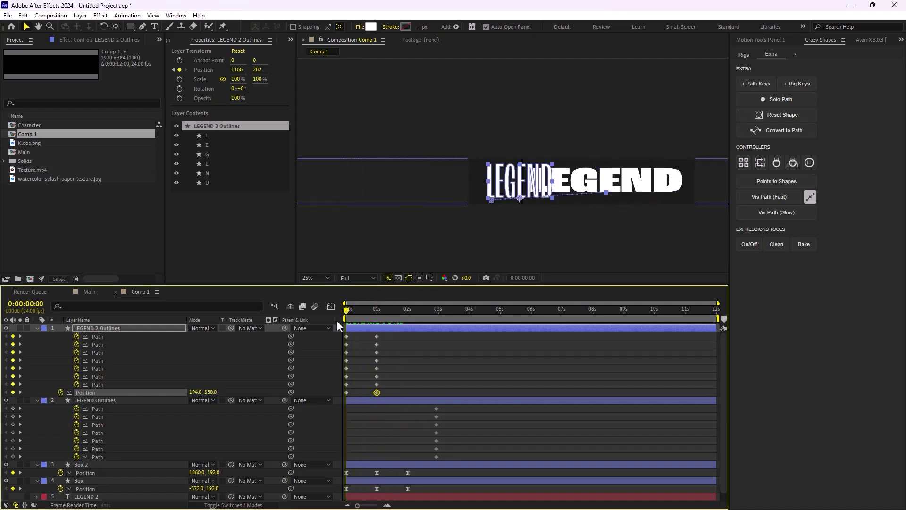
Collapse all layer properties and delete the redundant LEGEND Outlines layer
key(ctrl+a)
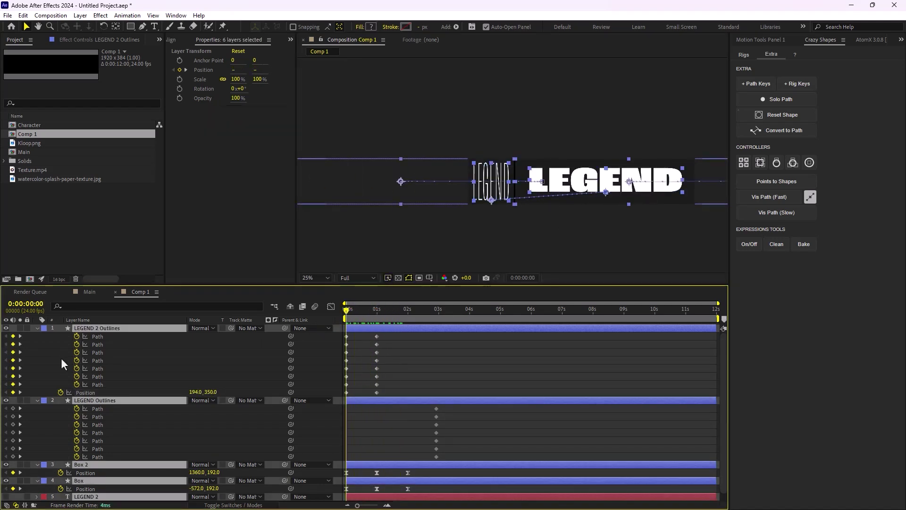
key(u)
key(ctrl+shift+a)
click(103, 335)
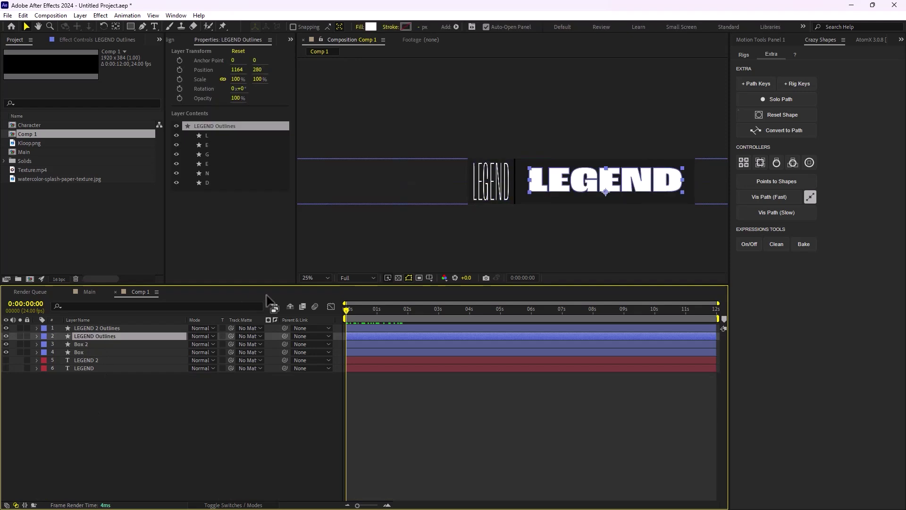
key(Delete)
drag(346, 309, 383, 315)
Change the LEGEND 2 Outlines position keyframe at 0:00:01:00 to 822, 282 so the wide word sits inside the wide box
click(120, 328)
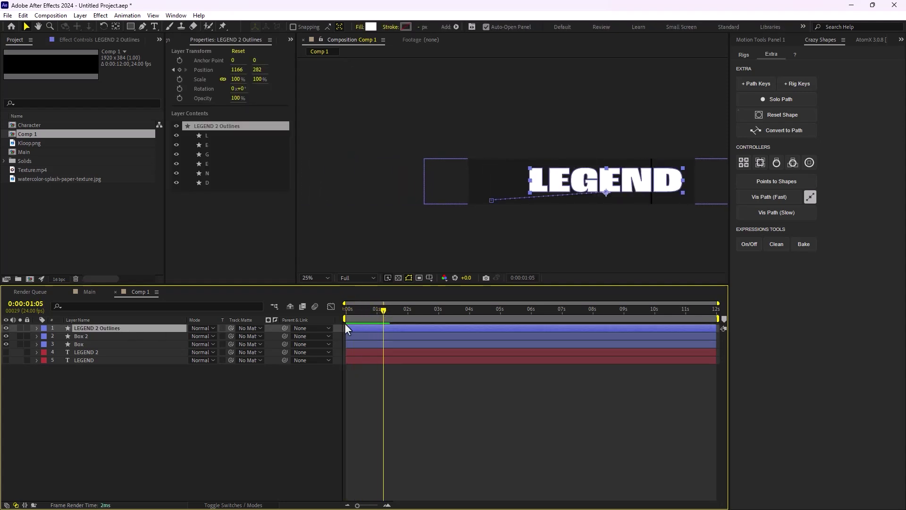
key(u)
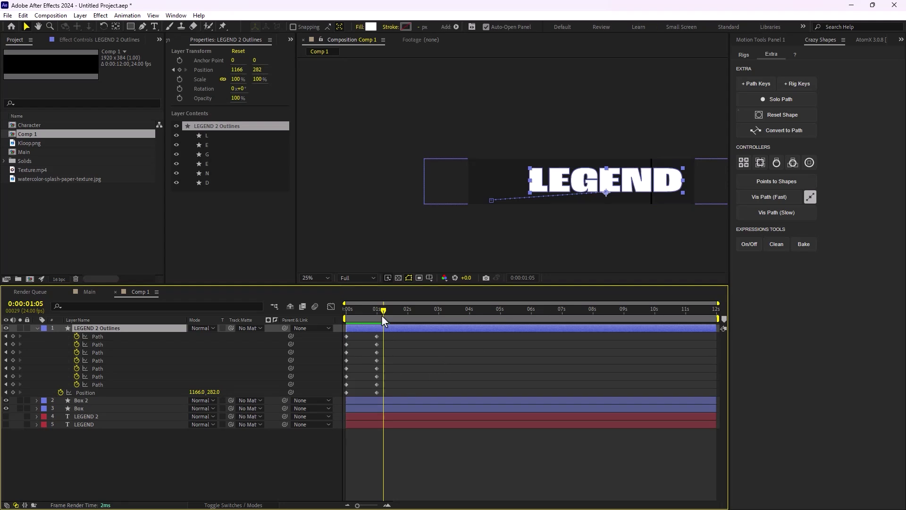
key(j)
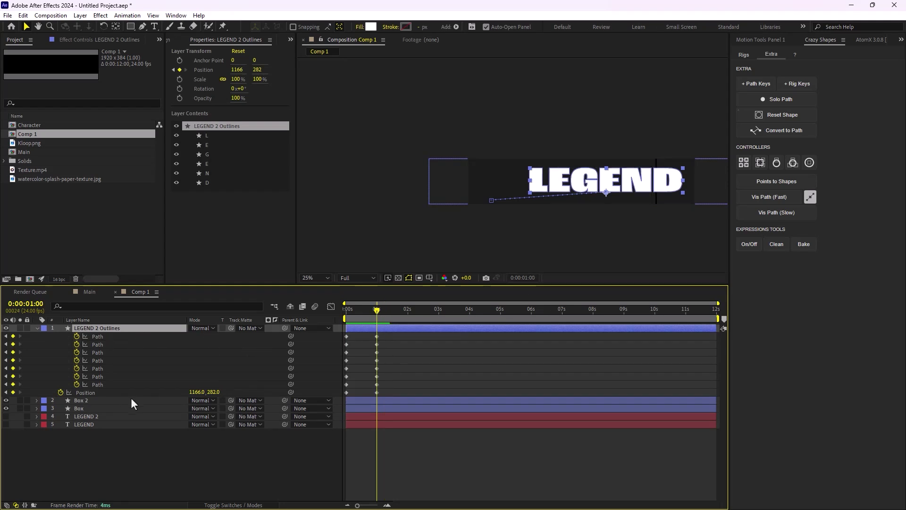
drag(195, 391, 45, 405)
click(376, 312)
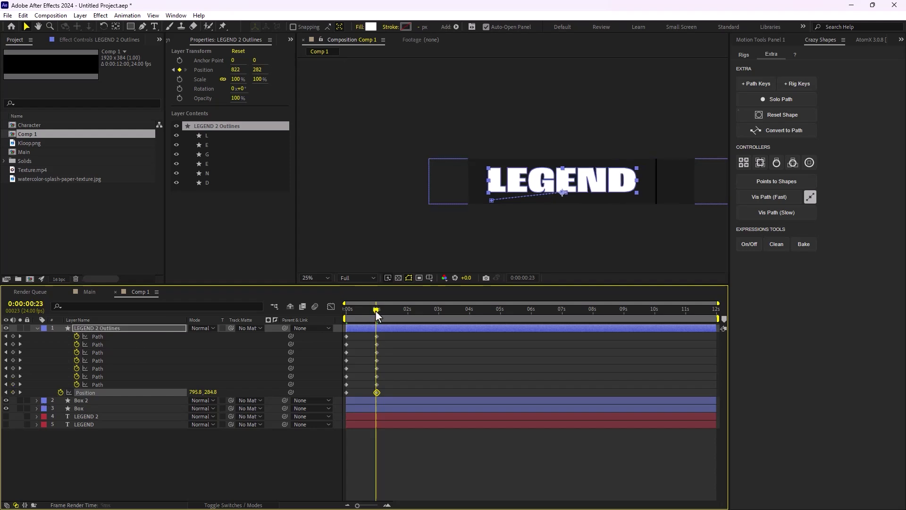
drag(376, 314, 377, 339)
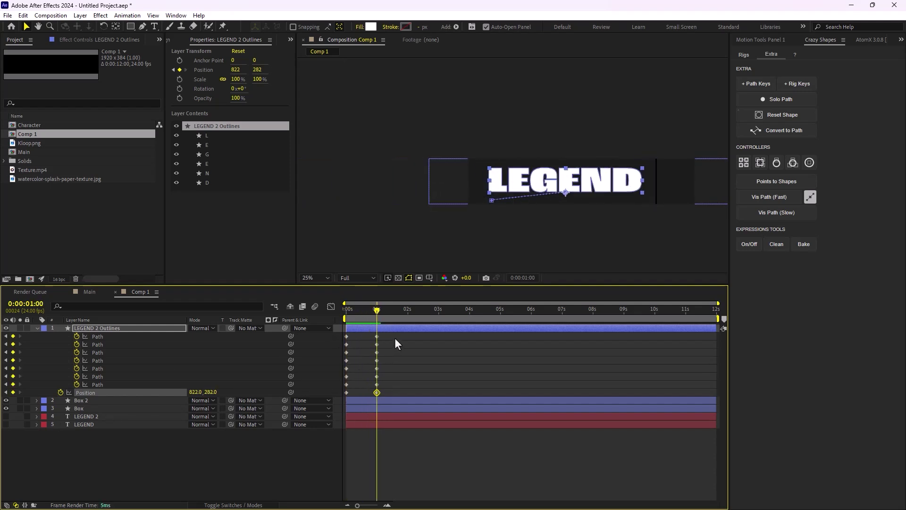
Ease all path and position keyframes of LEGEND 2 Outlines in and out at 75 and preview the motion
drag(395, 339, 319, 409)
click(765, 40)
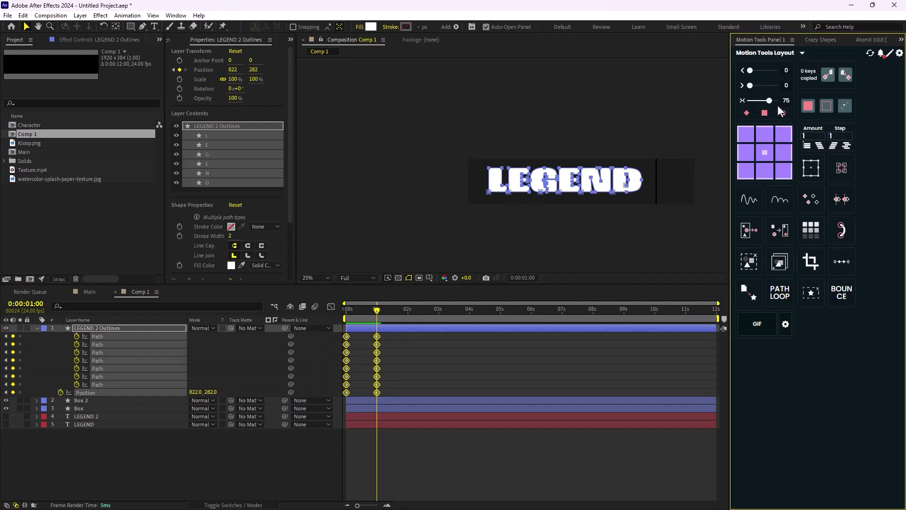
click(764, 113)
drag(377, 309, 330, 314)
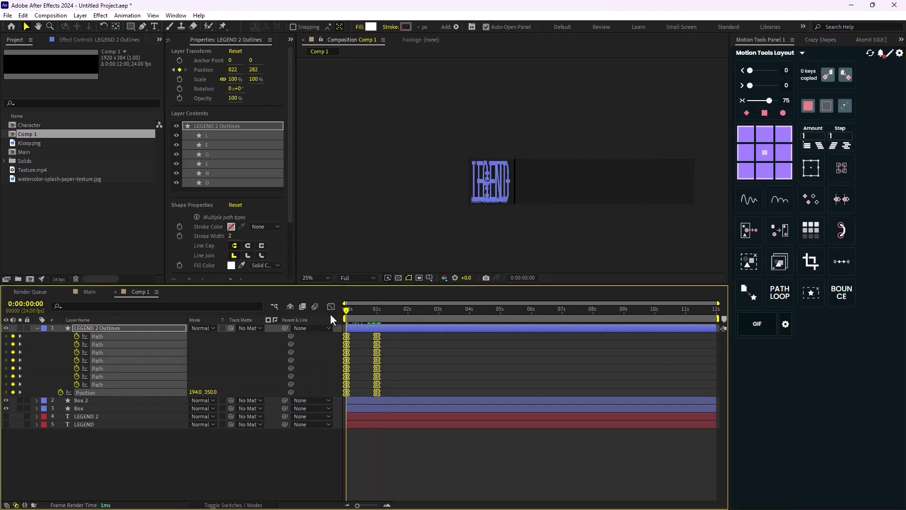
key(space)
key(space)
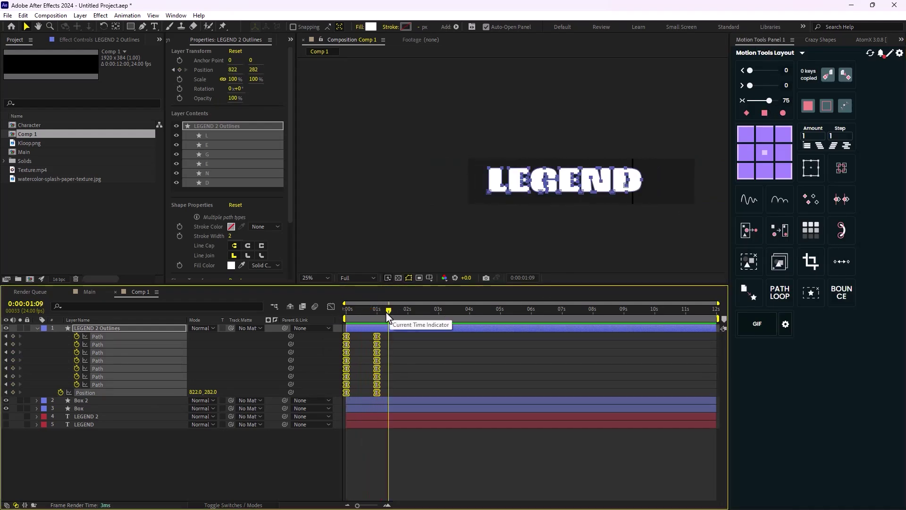
Copy the starting path and position keyframes of LEGEND 2 Outlines to 0:00:02:00 and play back the animation
drag(386, 312, 409, 317)
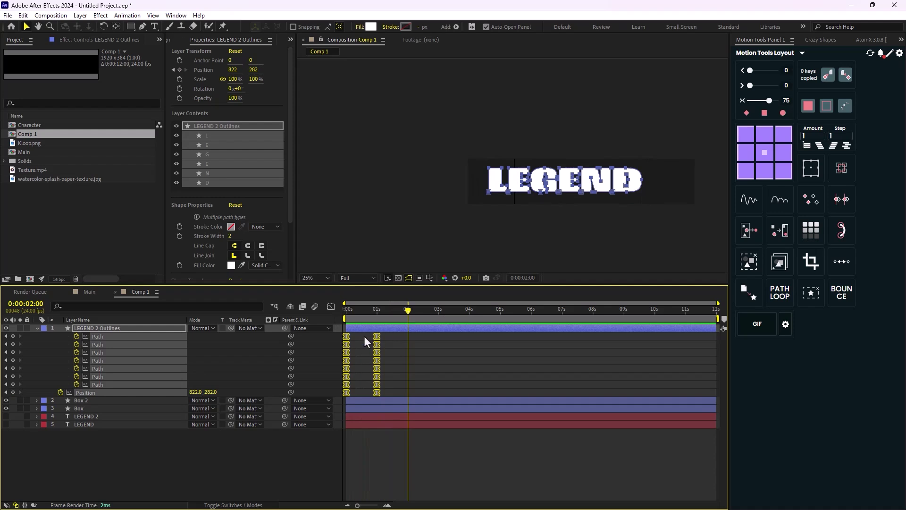
drag(364, 336, 339, 398)
key(ctrl+c)
key(ctrl+v)
drag(408, 311, 401, 313)
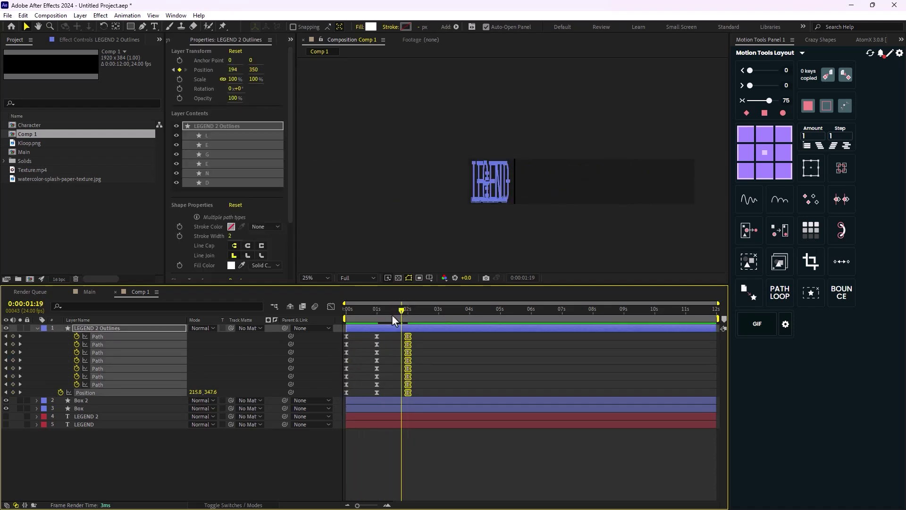
key(Home)
key(space)
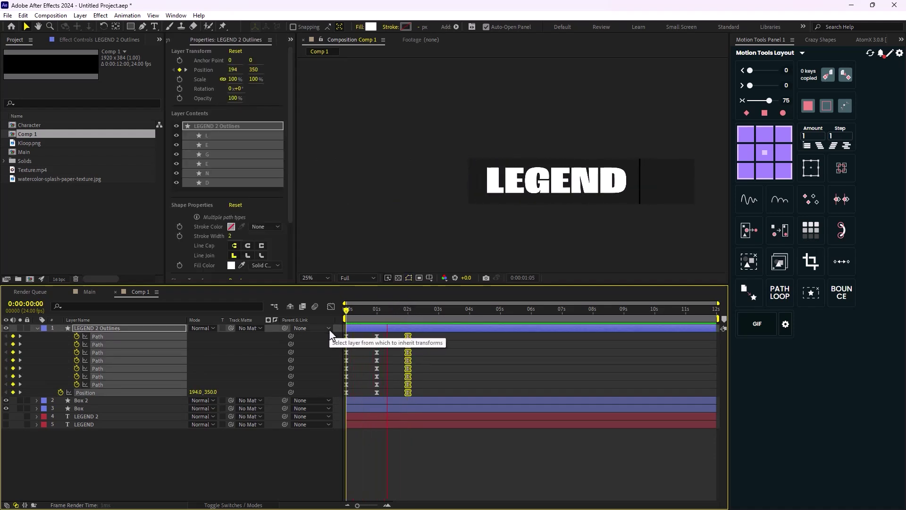
key(space)
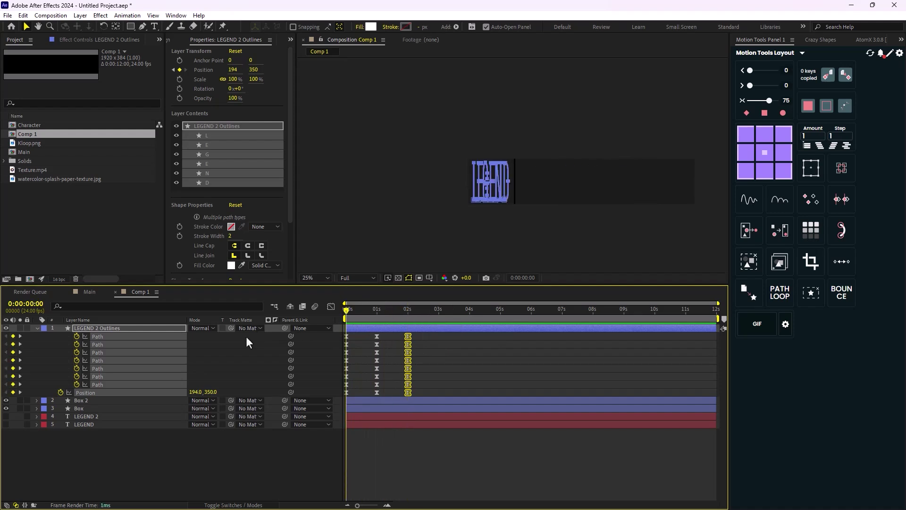
Collapse LEGEND 2 Outlines, then make the LEGEND and LEGEND 2 text layers visible and solo them
click(37, 328)
click(110, 381)
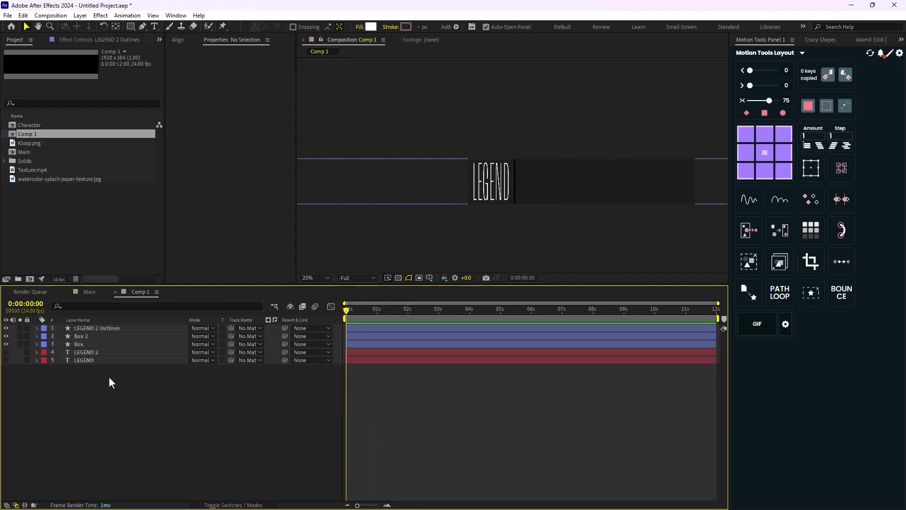
click(91, 360)
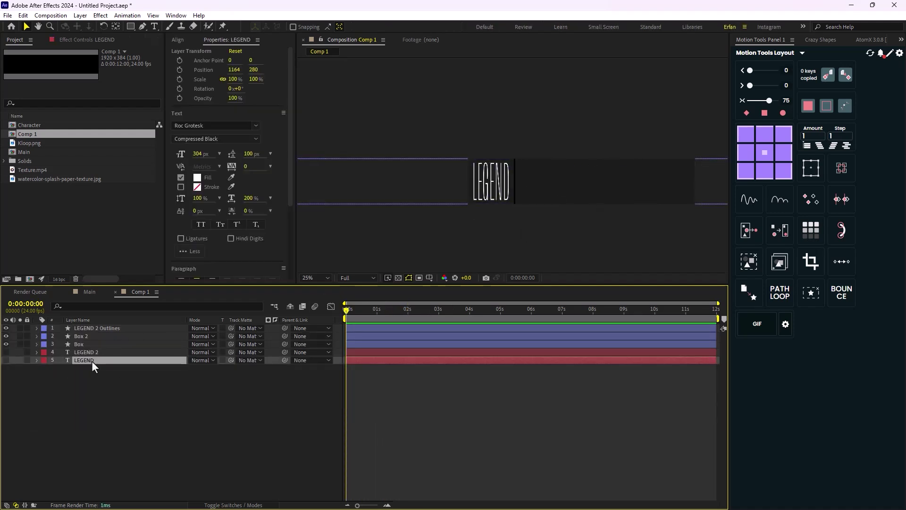
click(84, 352)
click(58, 367)
drag(6, 352, 6, 360)
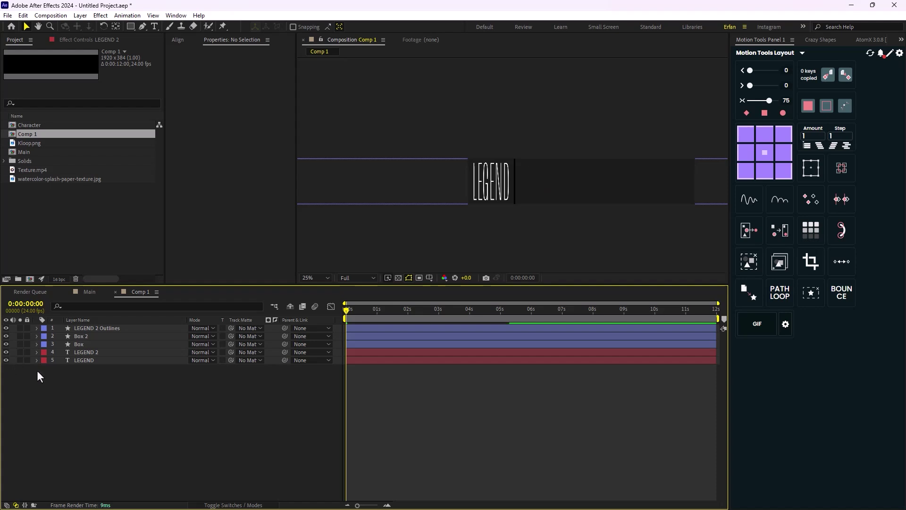
click(83, 362)
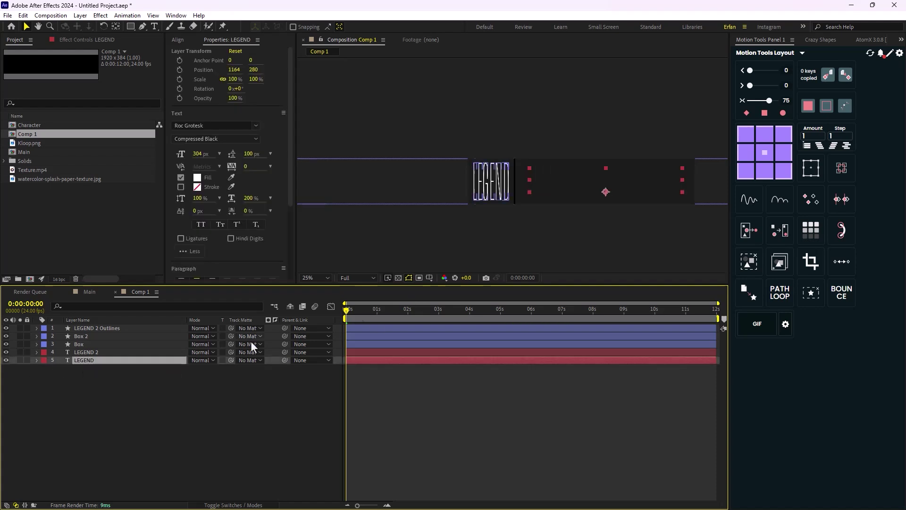
click(20, 359)
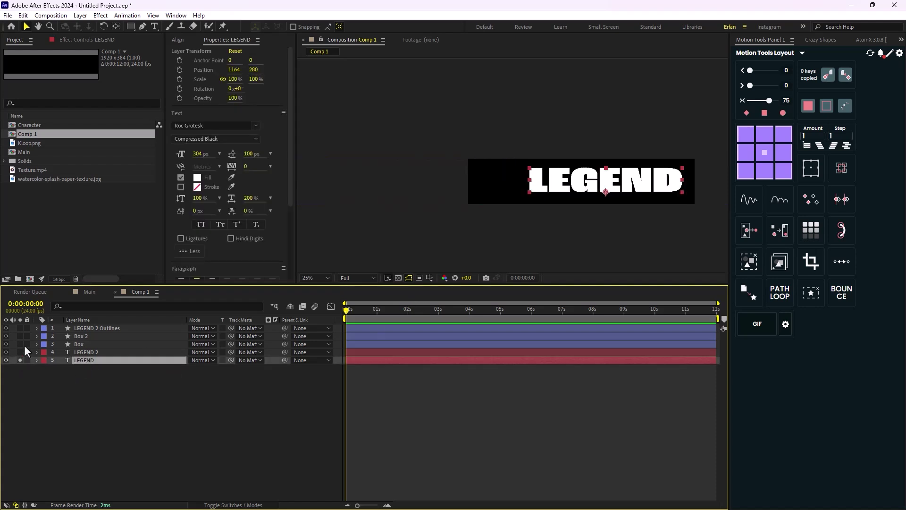
click(20, 352)
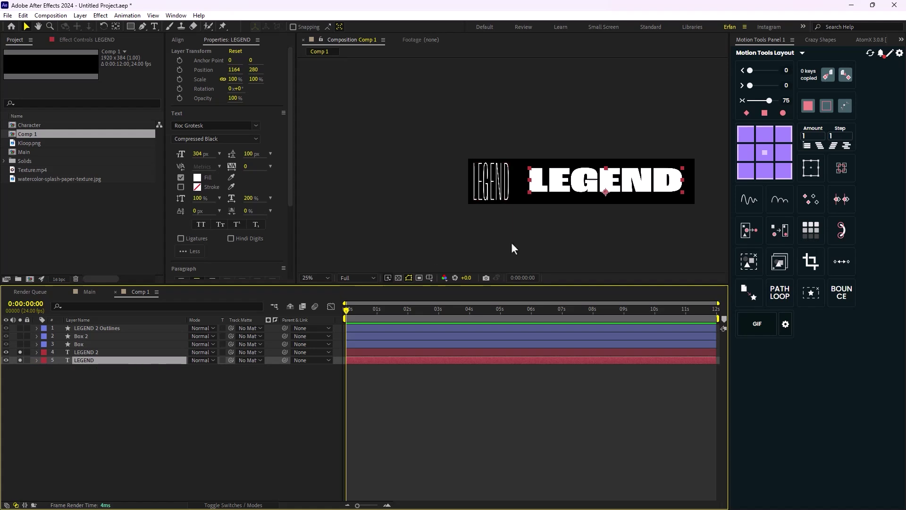
Replace the wording of both the wide and the thin LEGEND text layers with JURGEN KLOPP
double_click(575, 185)
text(JUR)
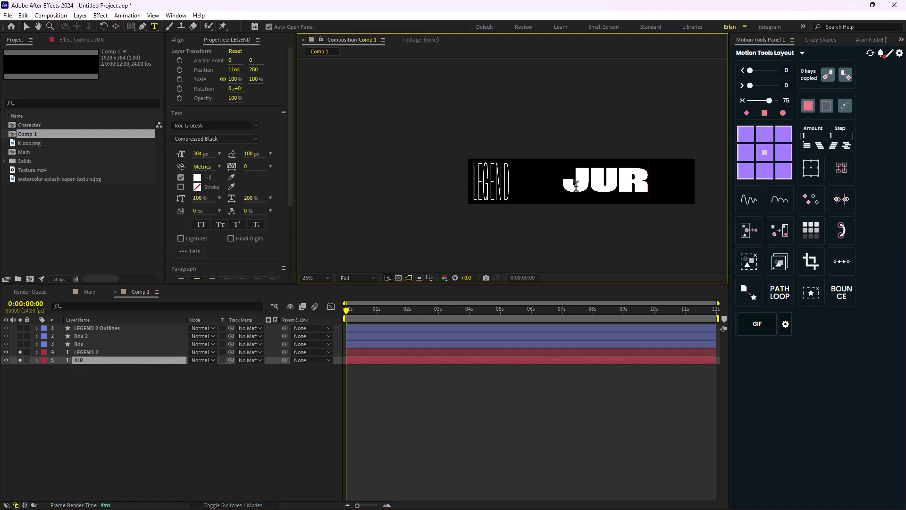
text(GEN KLOPP)
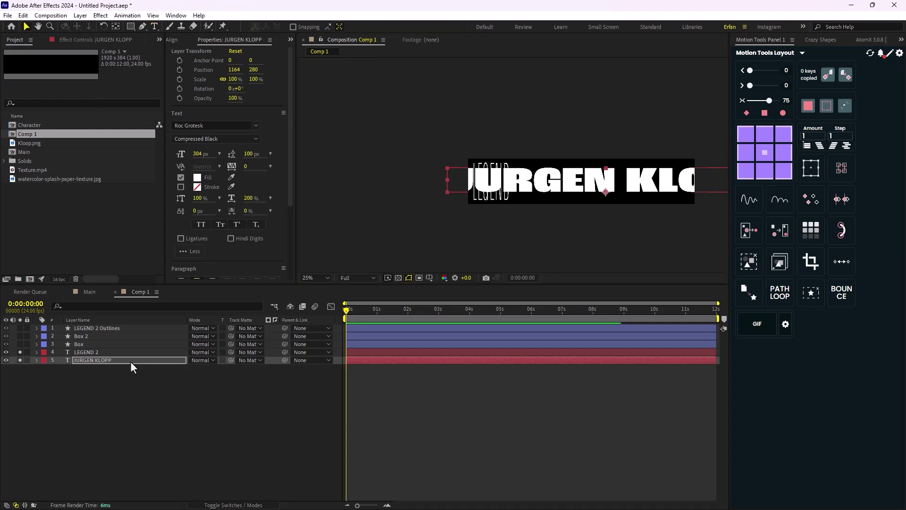
click(92, 352)
text(JU)
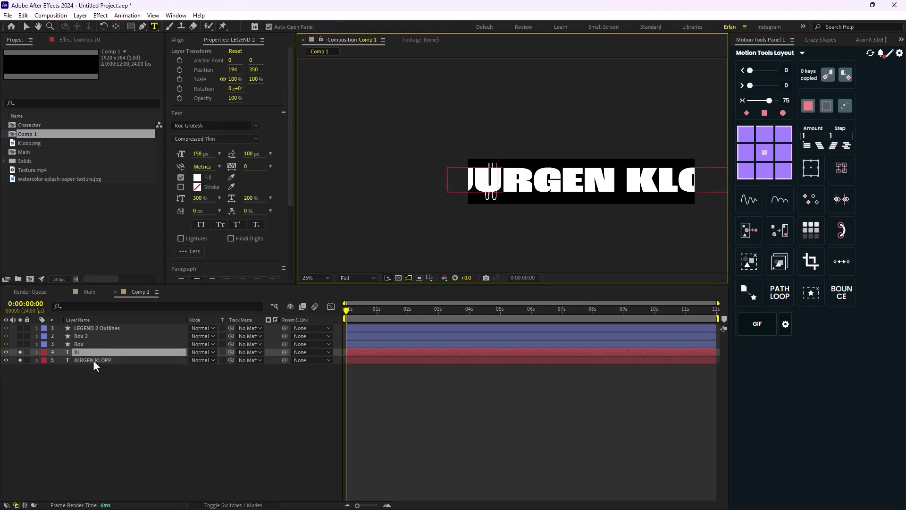
text(RGEN KLOPP 2)
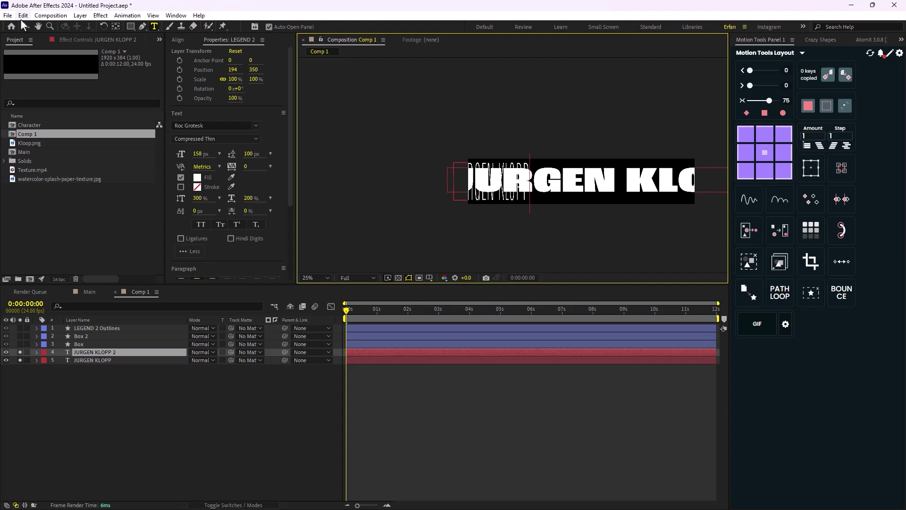
click(25, 26)
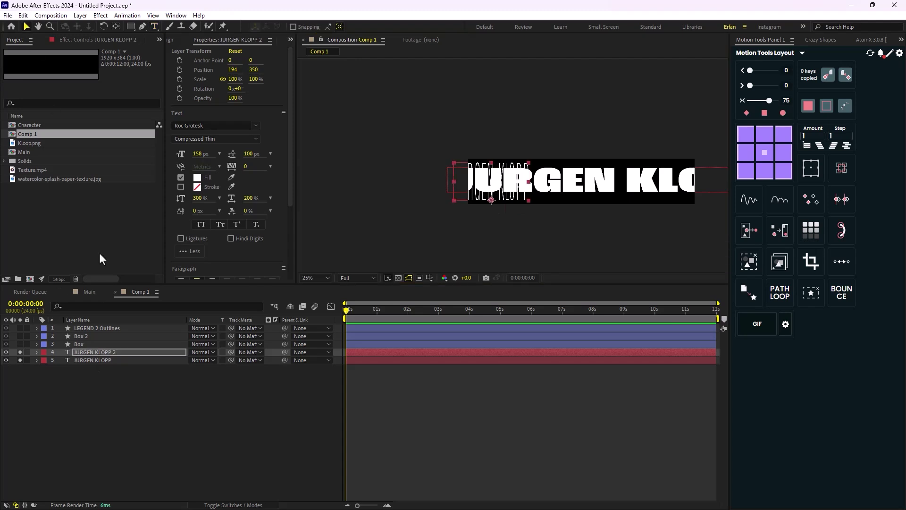
Solo Box and Box 2 as well, and move both JURGEN KLOPP text layers above them in the layer stack
drag(20, 336, 20, 344)
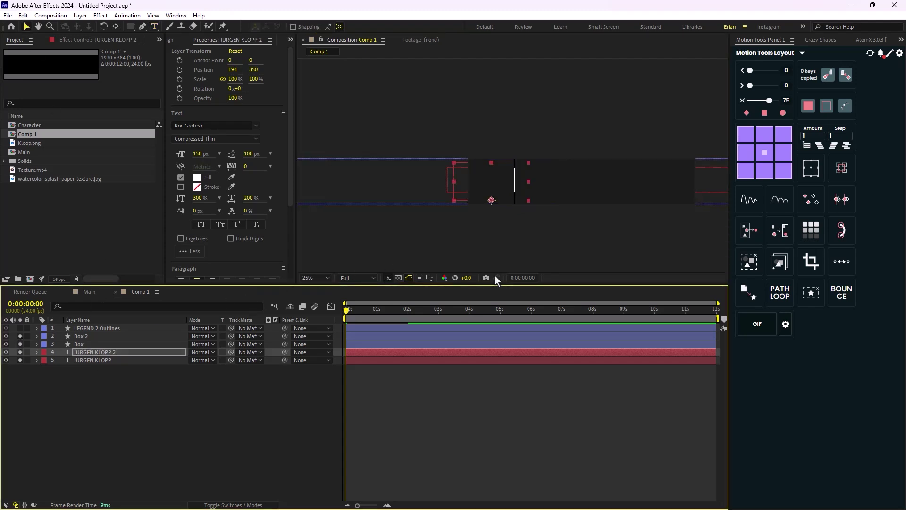
shift+click(94, 361)
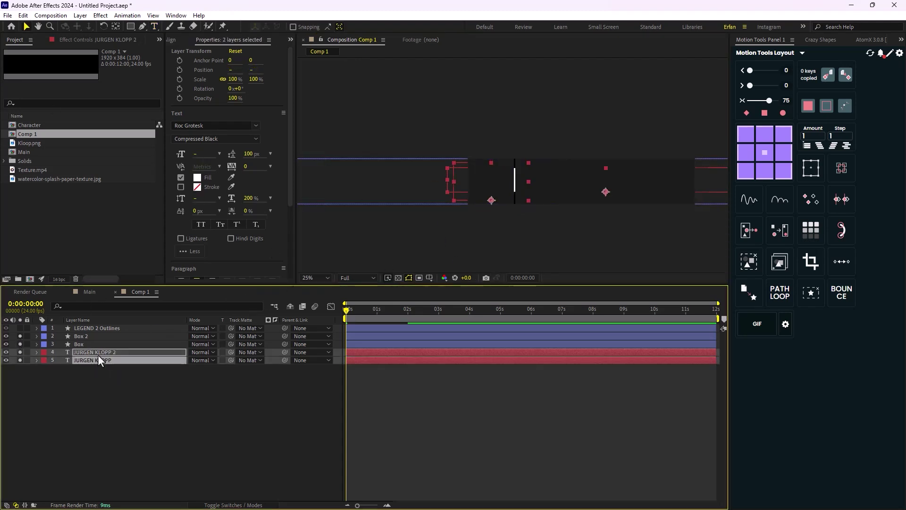
drag(98, 355, 99, 333)
click(154, 399)
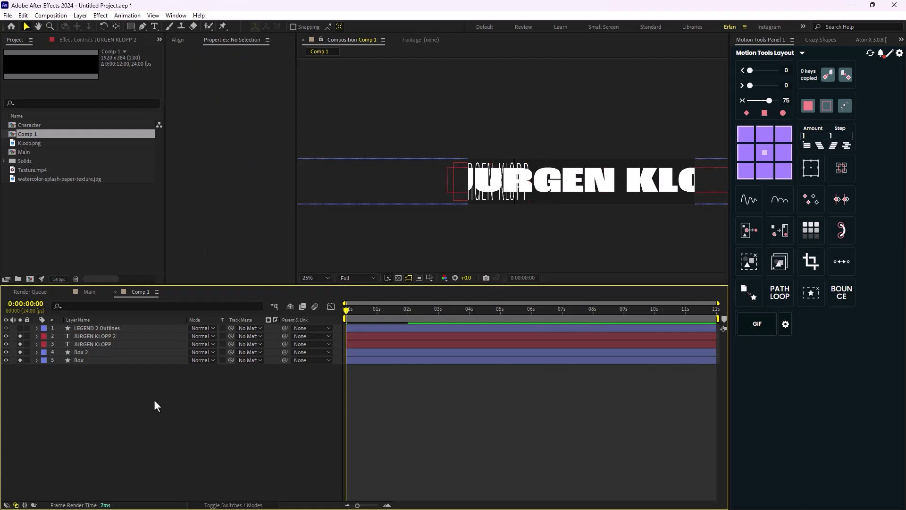
Limit the soloed layers to the wide JURGEN KLOPP text and Box 2
click(19, 344)
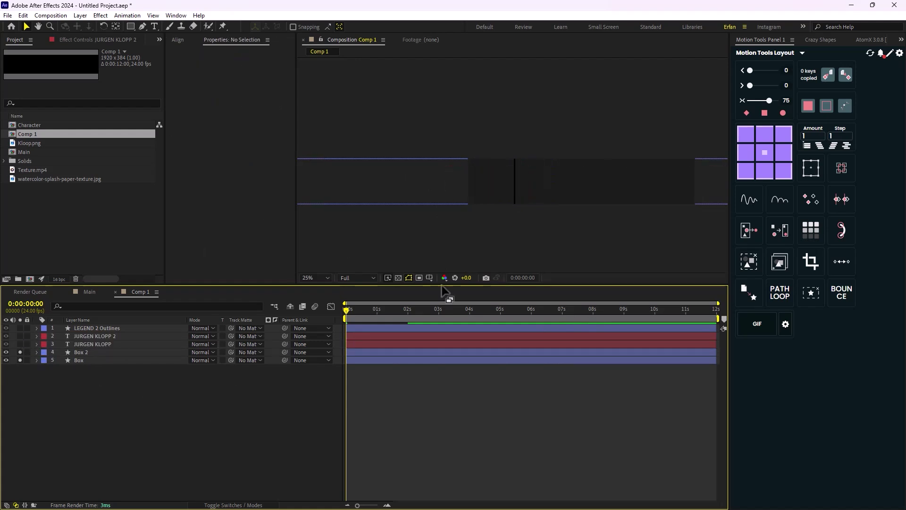
click(20, 352)
click(19, 352)
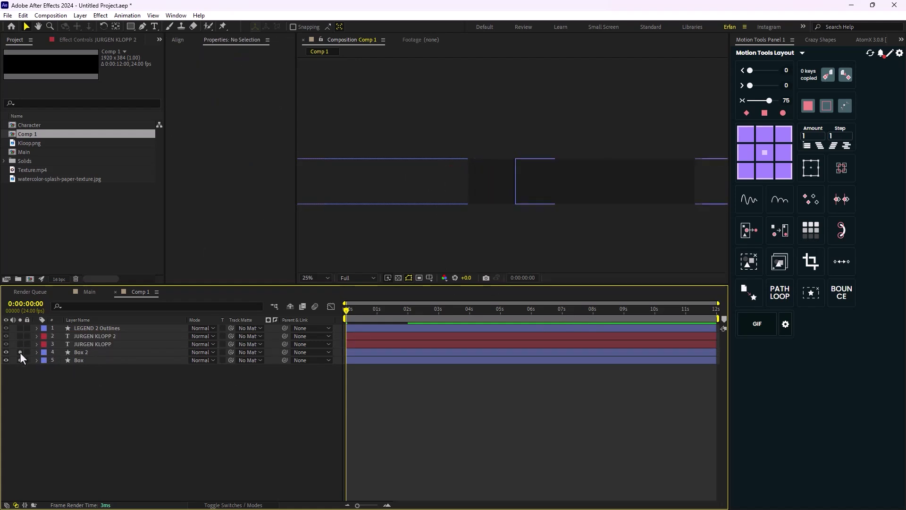
click(20, 361)
click(20, 344)
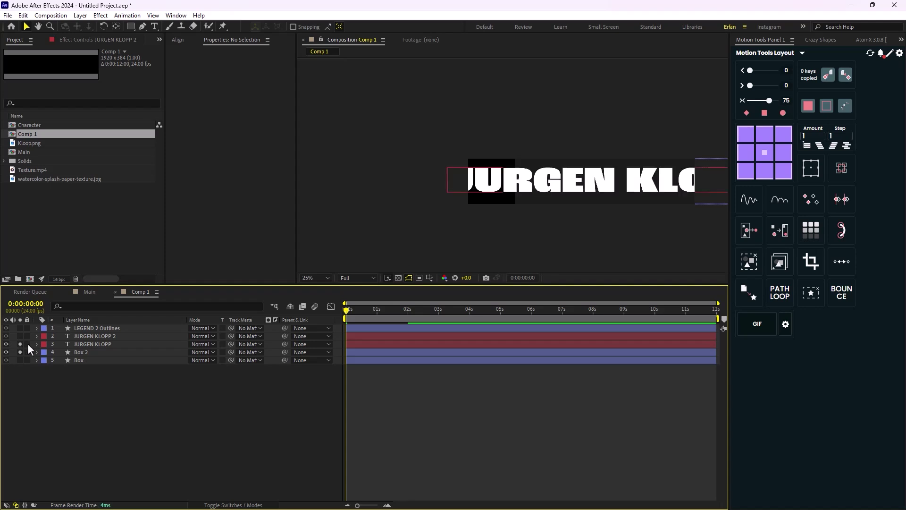
Reduce the wide JURGEN KLOPP text to 167 px and place it at 1164, 242 inside the wide box
click(590, 190)
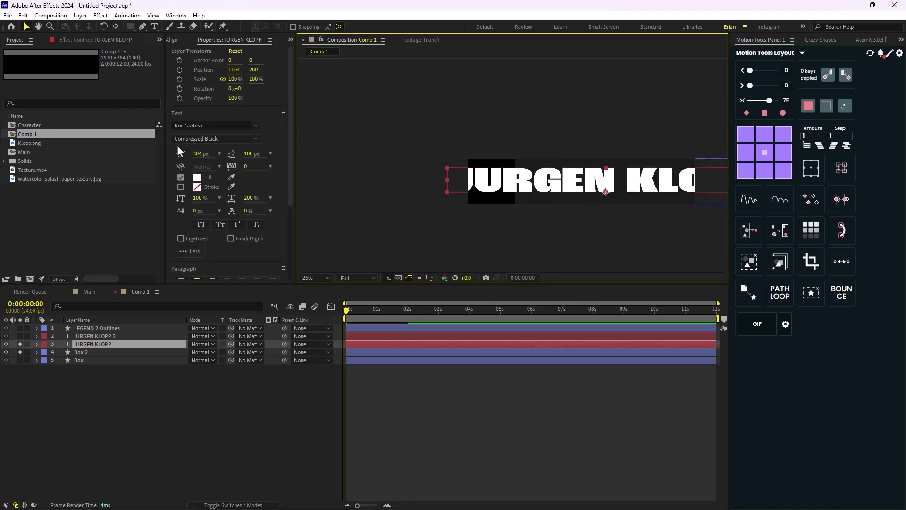
drag(197, 154, 144, 169)
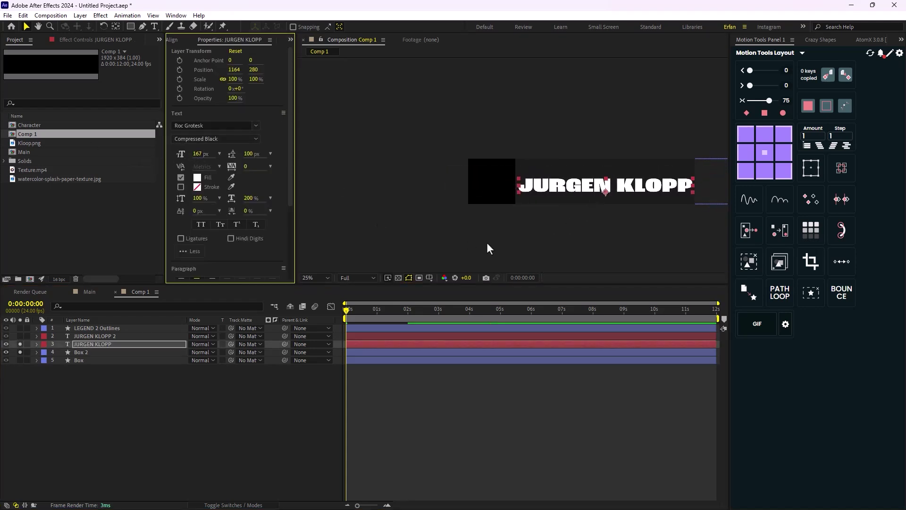
scroll(313, 178, up, 3)
scroll(364, 208, down, 1)
drag(519, 196, 523, 188)
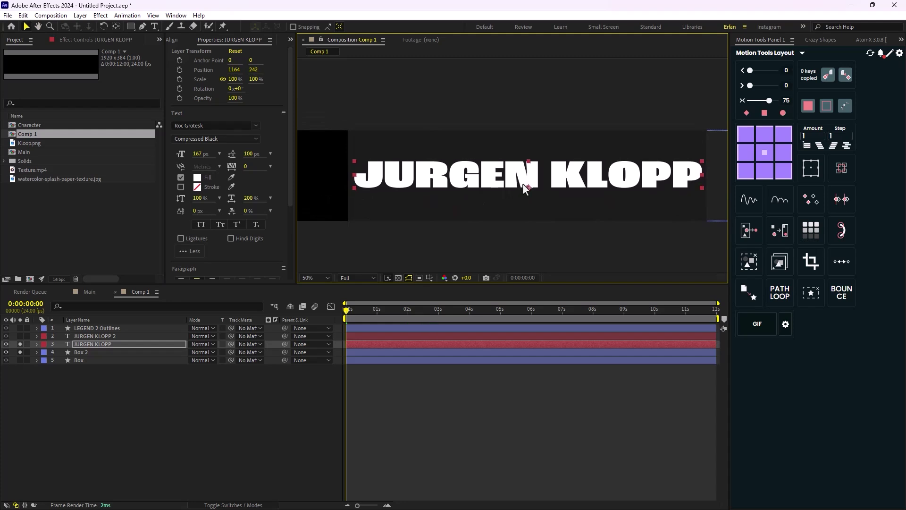
Solo Box and the thin JURGEN KLOPP text, fitting the text in the narrow box with 91 px size, 506% vertical scale and position 192, 330
click(20, 360)
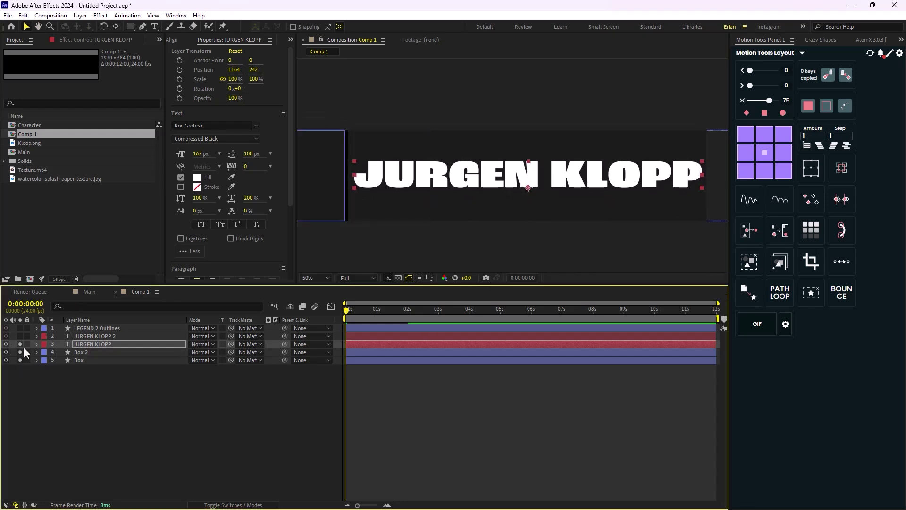
click(20, 336)
drag(440, 168, 582, 169)
key(v)
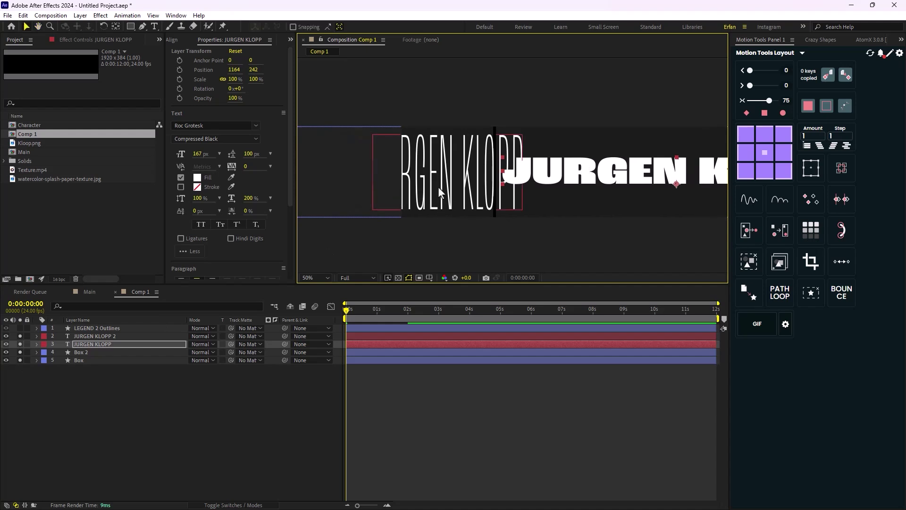
click(437, 186)
drag(181, 155, 177, 159)
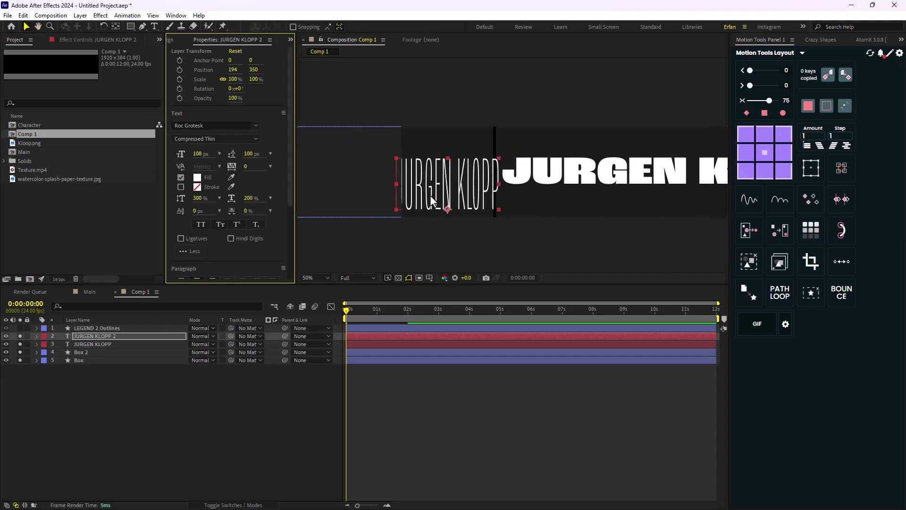
drag(429, 195, 426, 190)
drag(198, 154, 268, 188)
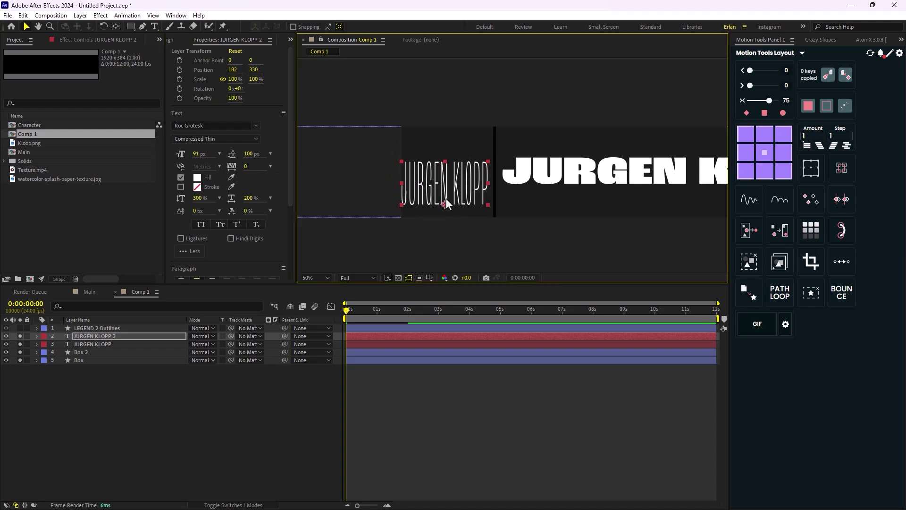
drag(445, 197, 448, 197)
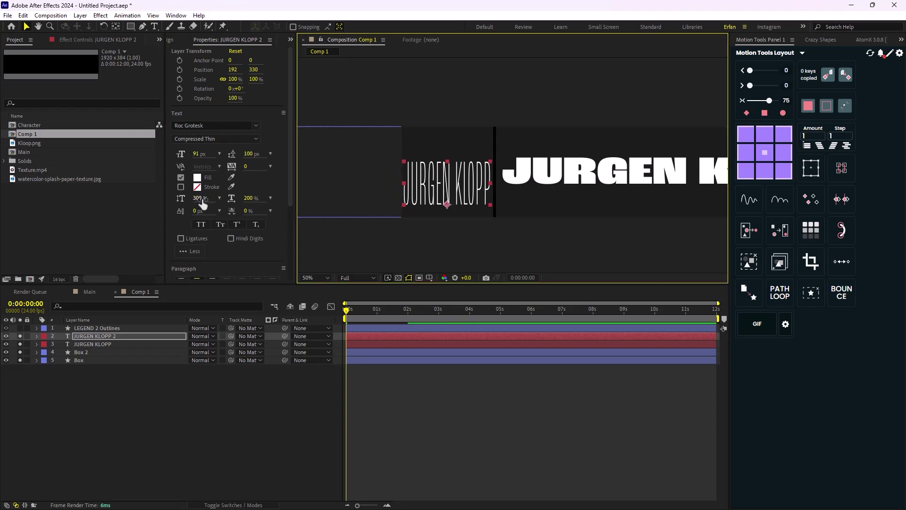
drag(202, 204, 304, 200)
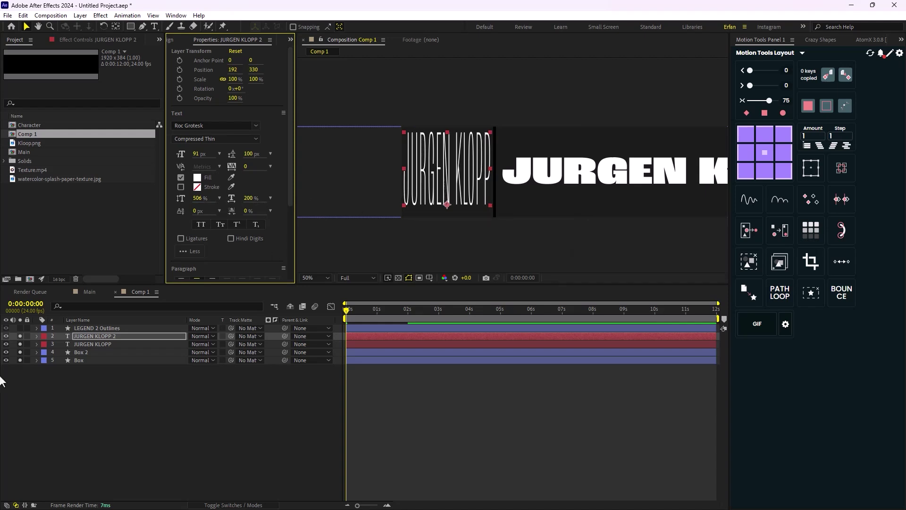
Unsolo both boxes and create shape outlines from the wide and the thin JURGEN KLOPP text layers
drag(21, 353, 21, 366)
ctrl+click(86, 344)
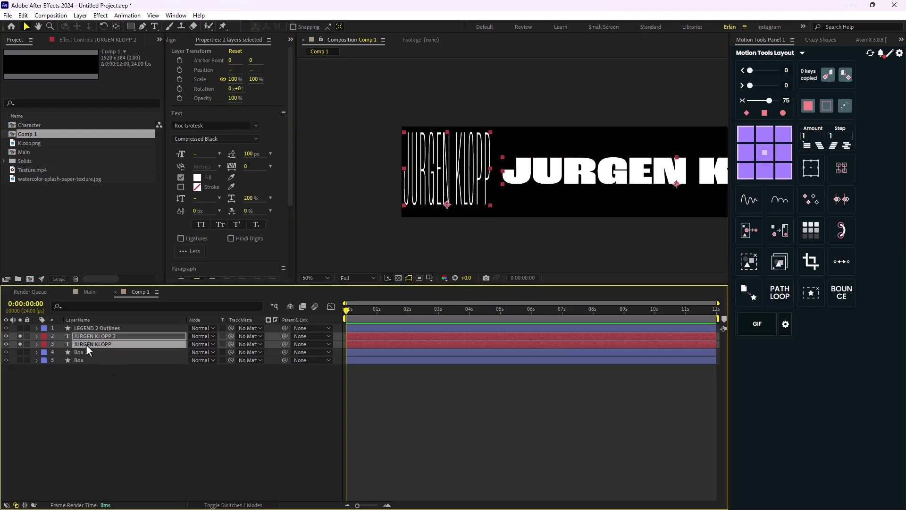
click(94, 348)
right_click(89, 344)
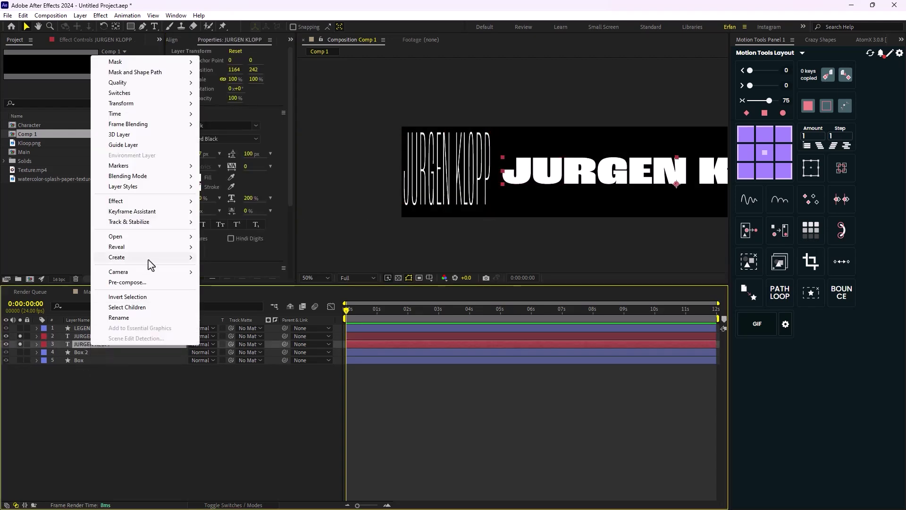
mouse_move(147, 257)
click(231, 268)
click(80, 336)
right_click(81, 336)
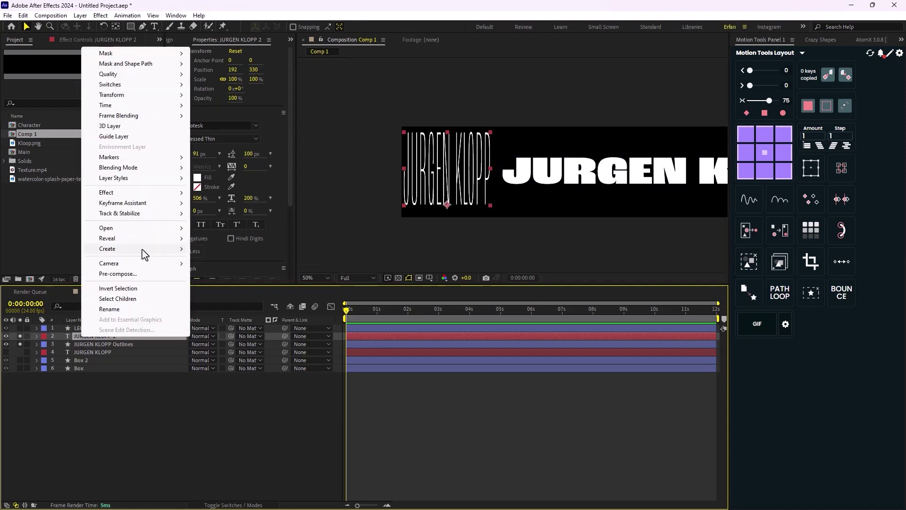
click(235, 259)
Delete the two original JURGEN KLOPP text layers
click(85, 345)
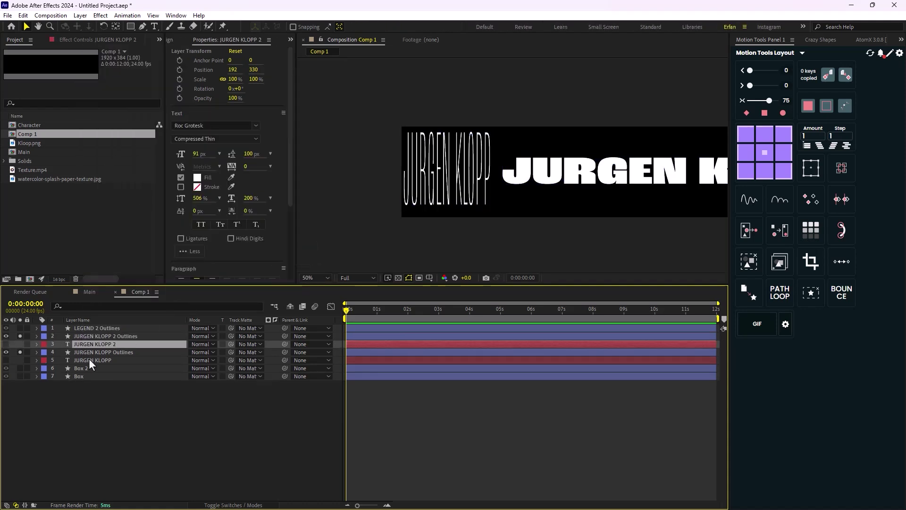
ctrl+click(90, 360)
key(Delete)
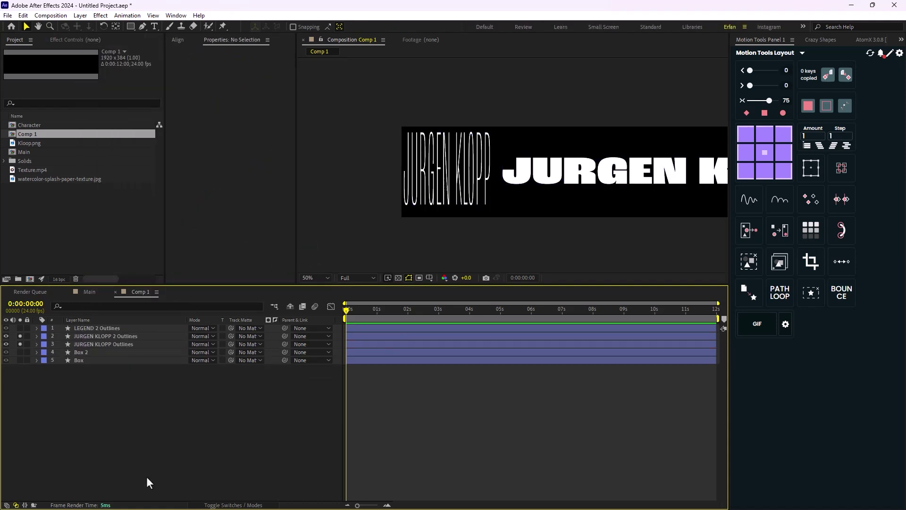
Solo the boxes and LEGEND 2 Outlines too, and scrub through the first two seconds to compare the LEGEND morph with JURGEN KLOPP
key(comma)
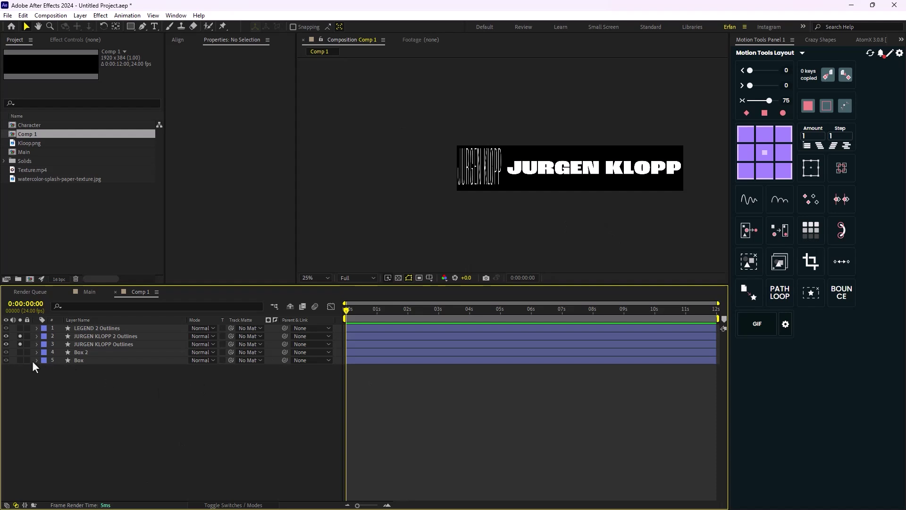
drag(21, 351, 19, 359)
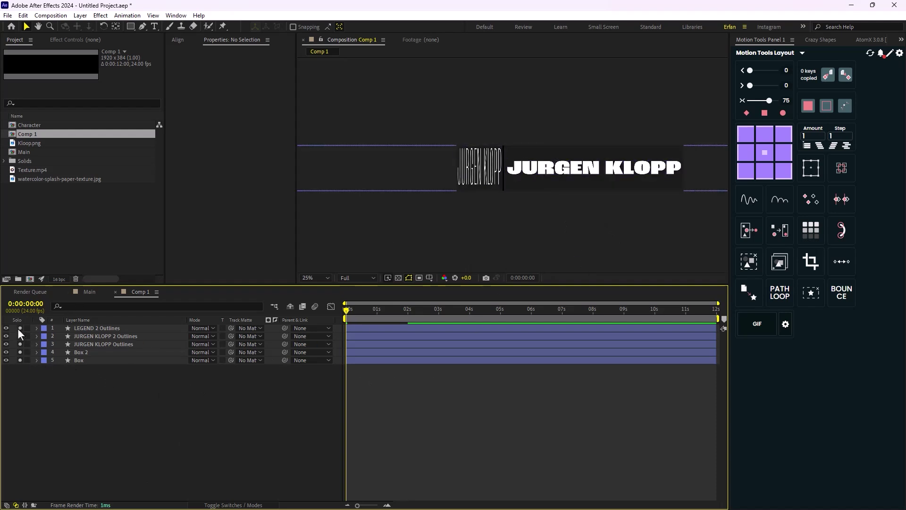
key(period)
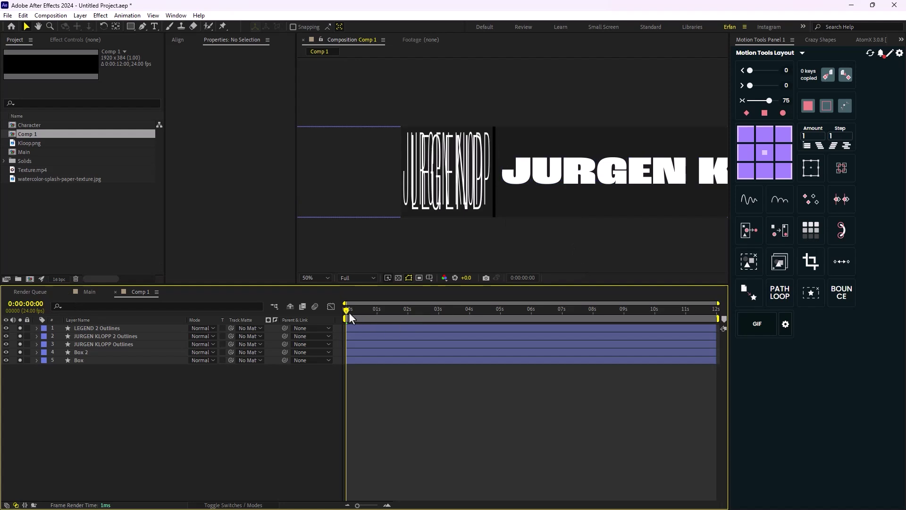
drag(349, 315, 409, 326)
key(h)
drag(542, 170, 567, 156)
drag(407, 310, 380, 313)
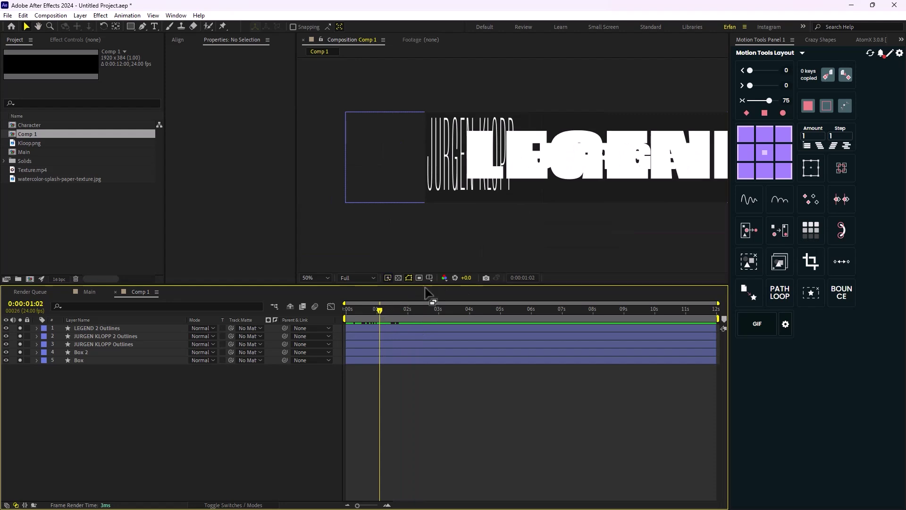
Unsolo the LEGEND 2 Outlines layer and move the playhead to 0:00:01:01
key(comma)
click(20, 327)
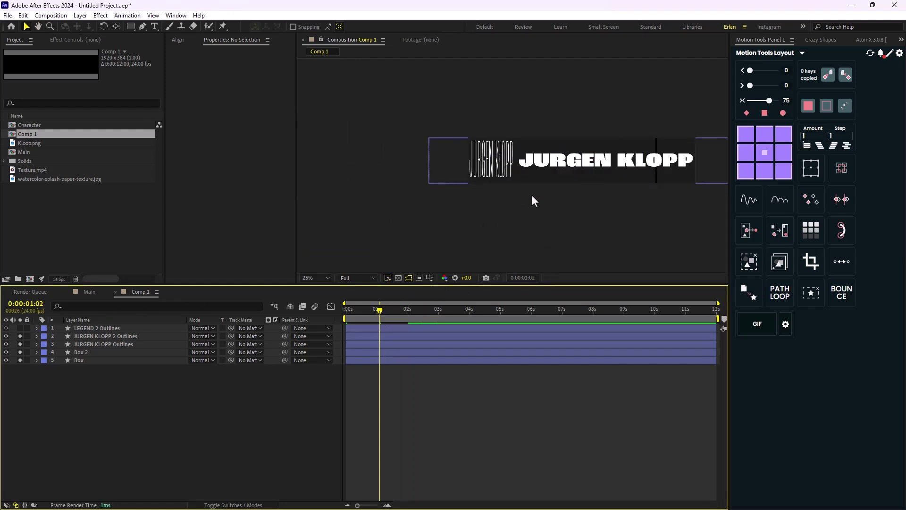
drag(376, 310, 377, 313)
click(101, 330)
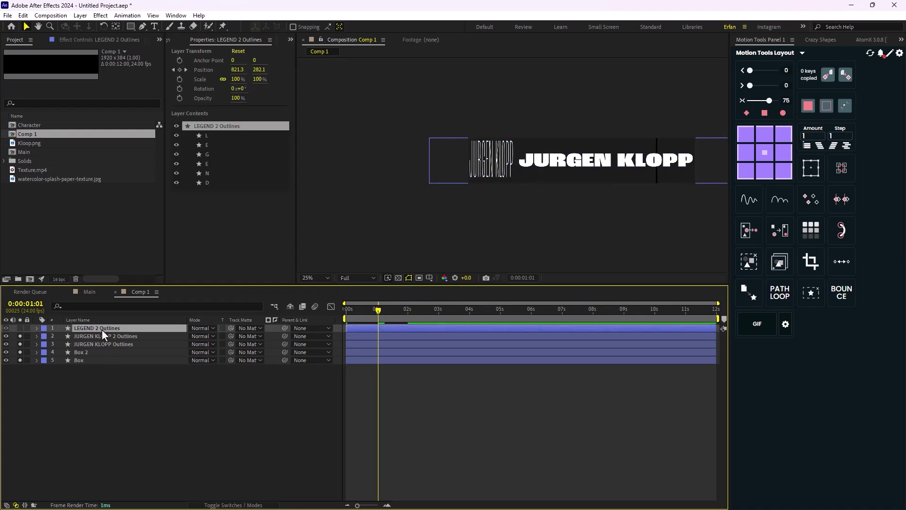
Move the thin JURGEN KLOPP 2 Outlines across to the narrow box at the strip's right end, at position 1752, 330
click(106, 344)
click(103, 336)
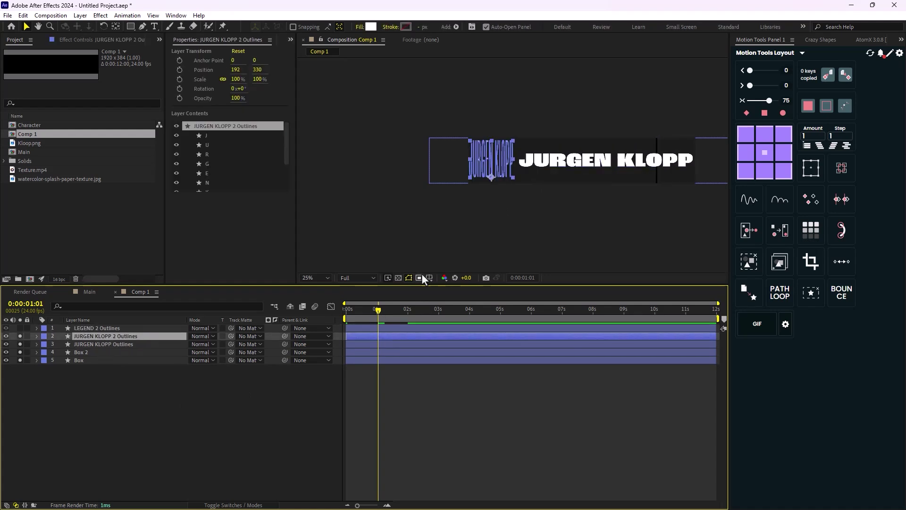
key(shift+Right)
key(shift+Right)
key(shift+Right)
key(shift+Right)
key(shift+Right)
key(shift+Right)
key(shift+Right)
key(shift+Right)
key(shift+Right)
key(shift+Right)
key(shift+Right)
key(shift+Right)
key(shift+Right)
key(shift+Right)
key(shift+Right)
key(shift+Right)
key(shift+Right)
key(shift+Right)
key(shift+Right)
key(shift+Right)
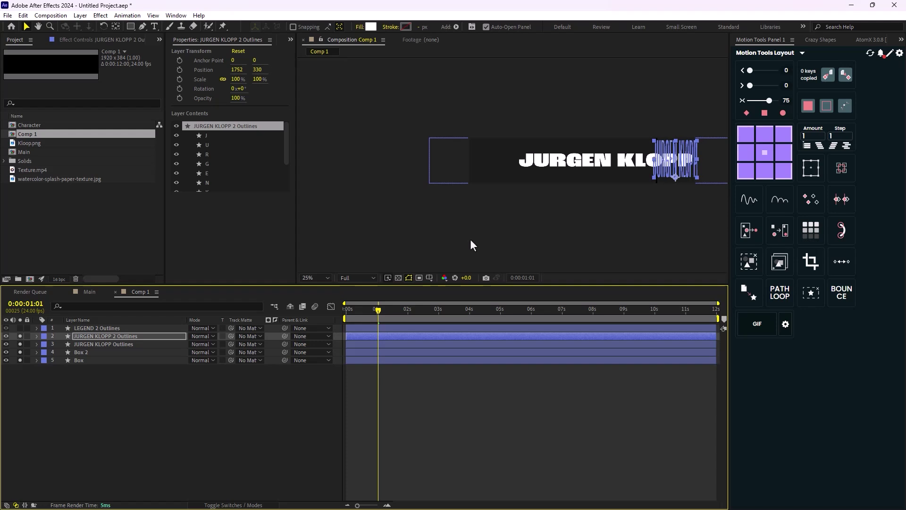
Fit JURGEN KLOPP 2 Outlines inside the narrow box with unlinked scale 79, 105% and position 1760, 340
key(period)
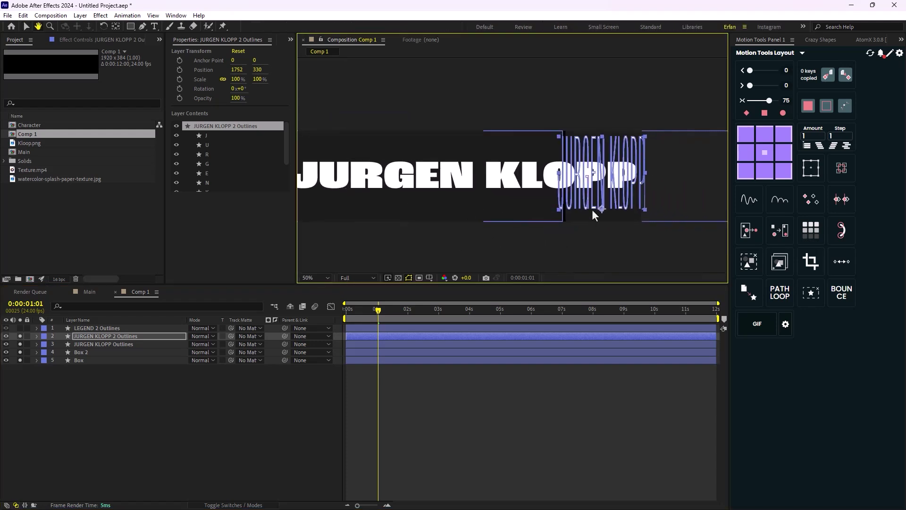
click(592, 213)
key(s)
drag(203, 344, 193, 344)
drag(605, 208, 604, 212)
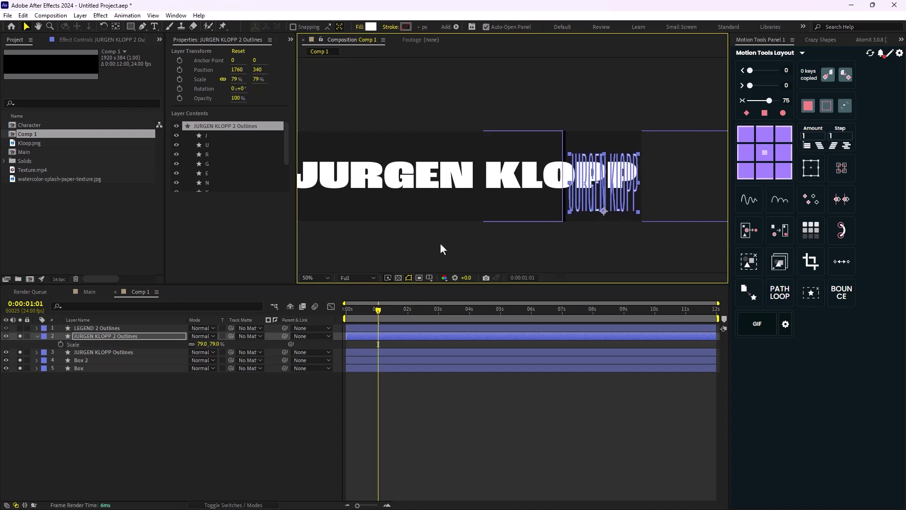
click(191, 344)
drag(217, 347, 236, 346)
click(222, 409)
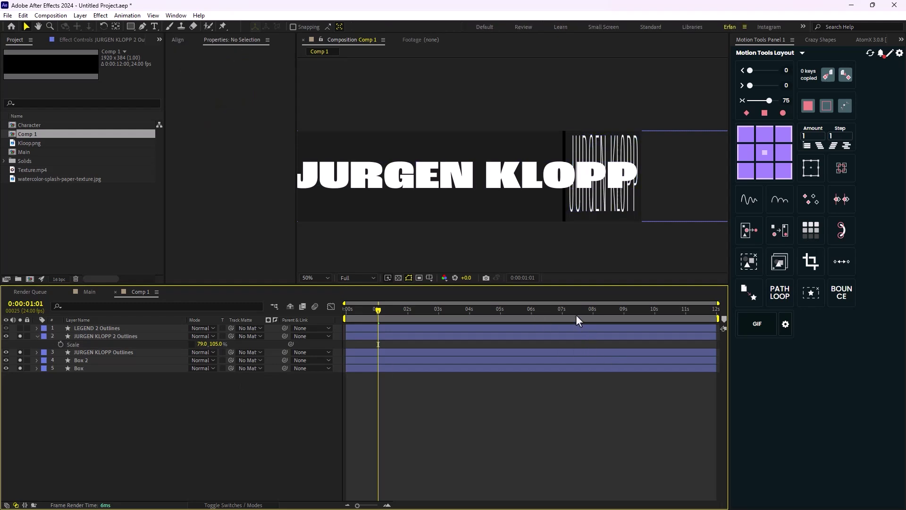
Add Crazy Shapes path keyframes to all letters of JURGEN KLOPP 2 Outlines and place them at 0:00:01:00
right_click(94, 337)
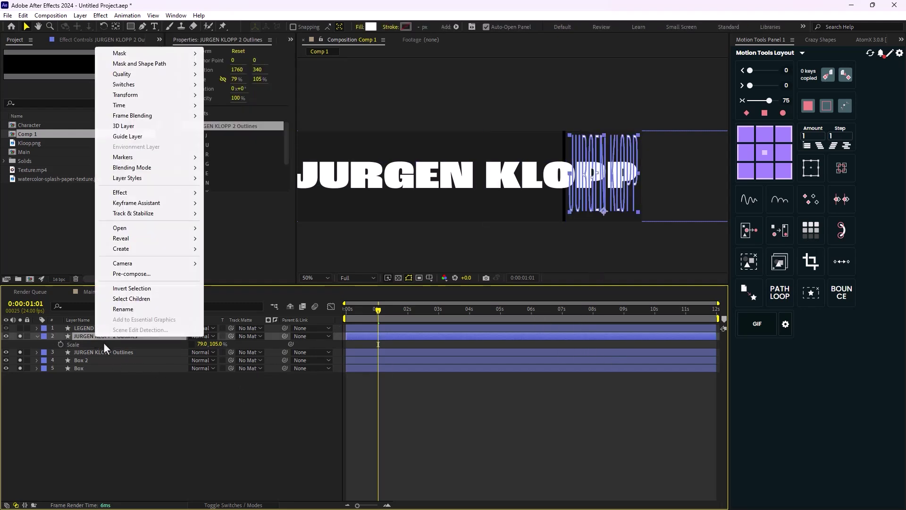
click(146, 432)
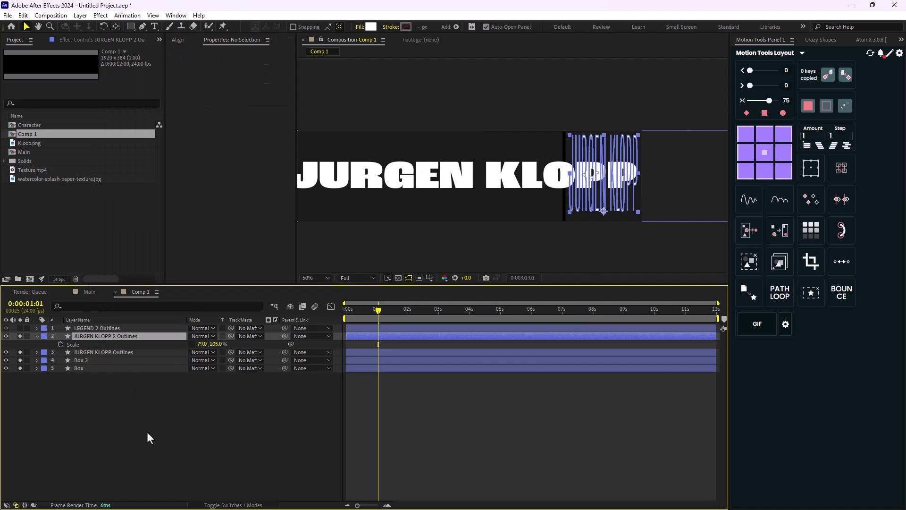
click(87, 335)
click(829, 42)
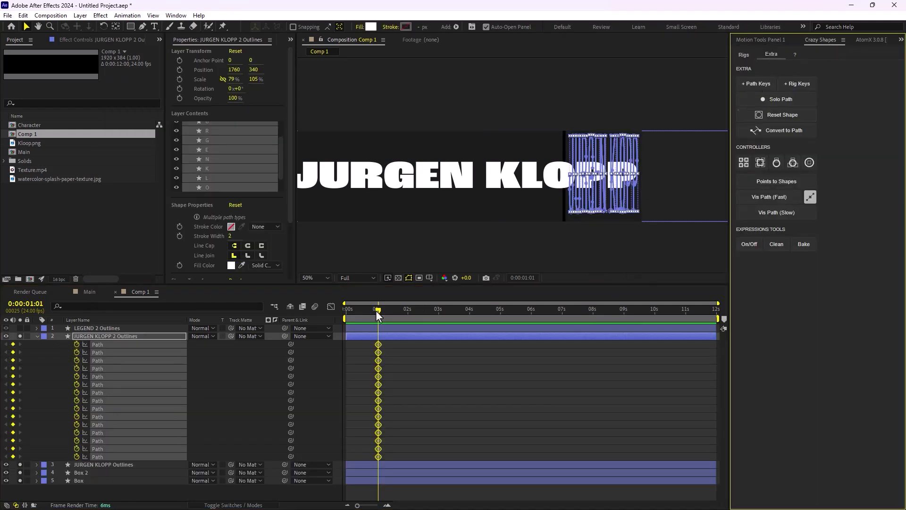
click(375, 310)
drag(394, 345, 376, 460)
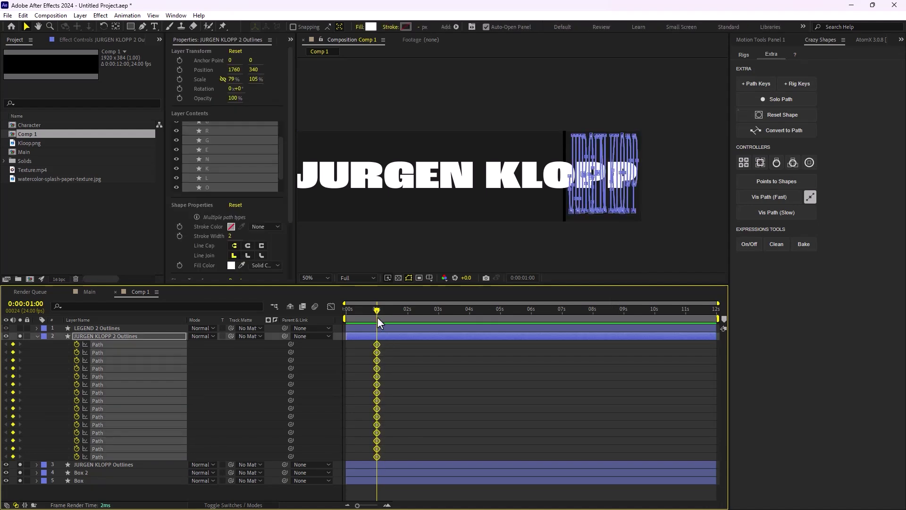
Add Crazy Shapes path keyframes to the wide JURGEN KLOPP Outlines layer at 0:00:02:00
drag(377, 311, 409, 322)
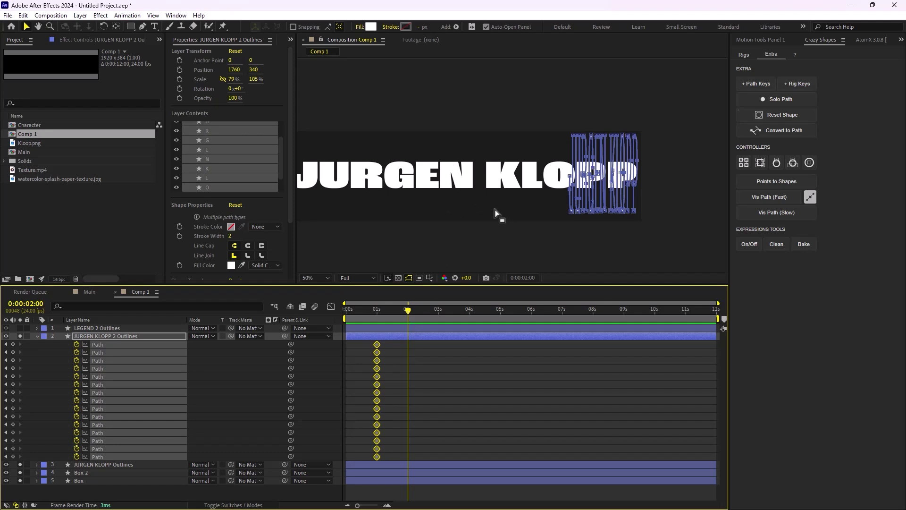
click(109, 328)
click(109, 465)
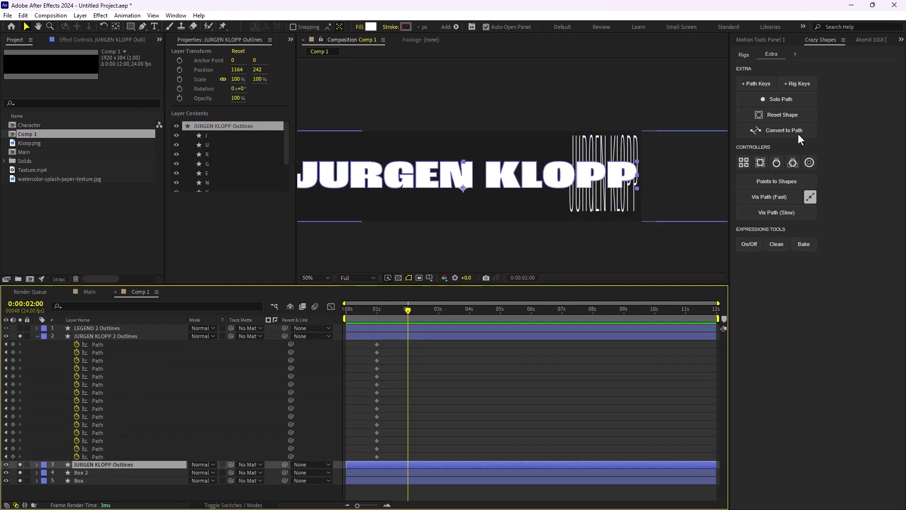
click(768, 87)
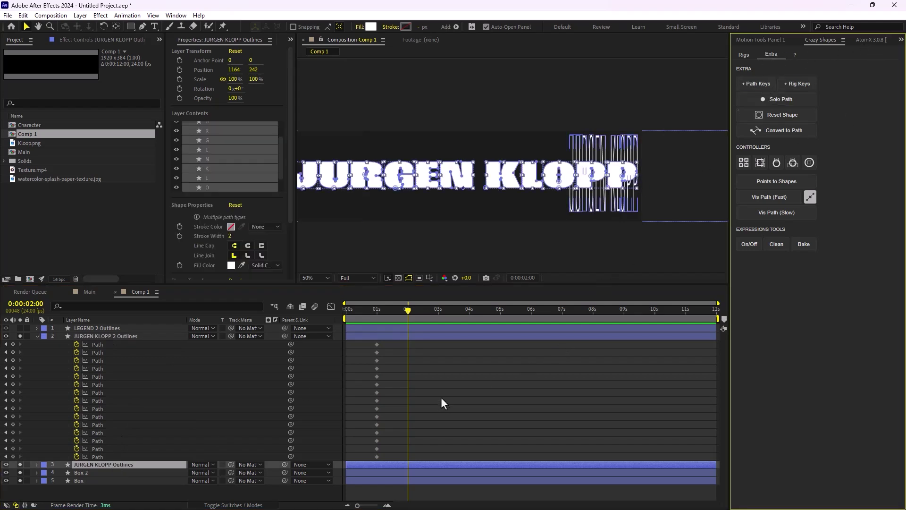
Copy the wide layer's path keyframes and paste them onto the JURGEN KLOPP 2 Outlines paths at 0:00:02:00
scroll(430, 441, down, 3)
drag(423, 371, 398, 465)
scroll(395, 404, up, 4)
drag(390, 347, 366, 455)
key(ctrl+v)
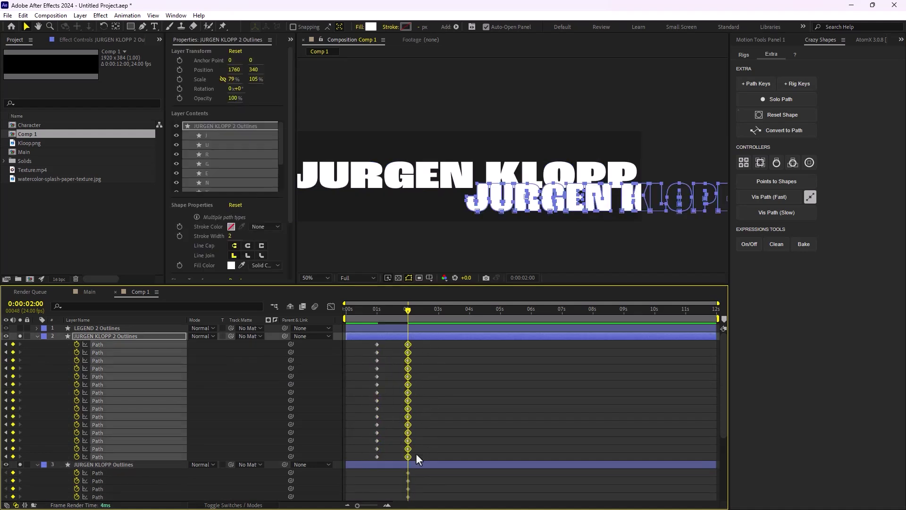
Keyframe JURGEN KLOPP 2 Outlines' position at 0:00:01:00 and move it to 1180, 248 at 0:00:02:00 over the wide text
drag(408, 312, 377, 334)
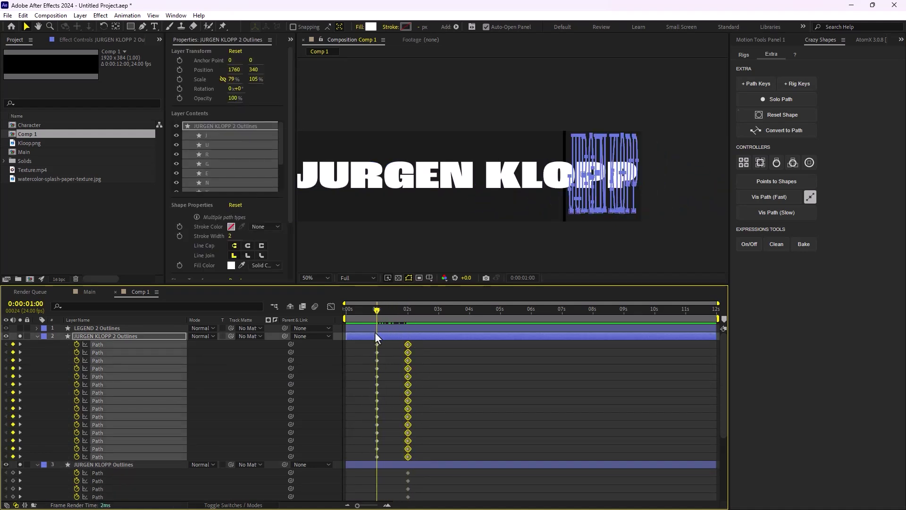
click(94, 335)
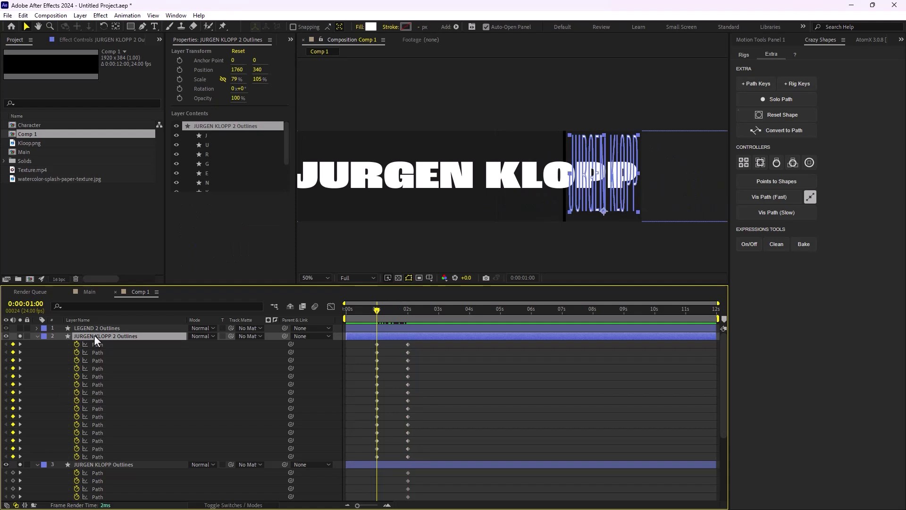
key(alt+shift+p)
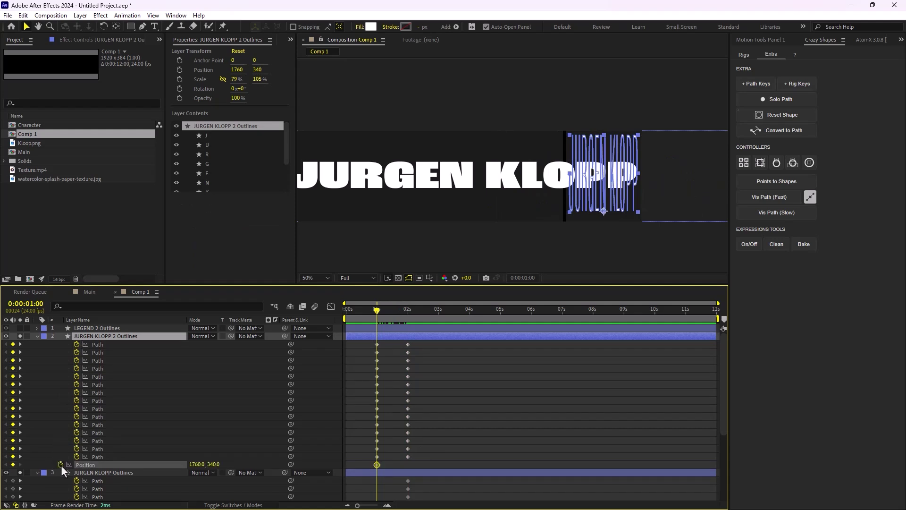
drag(385, 315, 408, 341)
key(h)
drag(450, 152, 518, 168)
key(v)
scroll(515, 166, down, 2)
drag(594, 196, 528, 188)
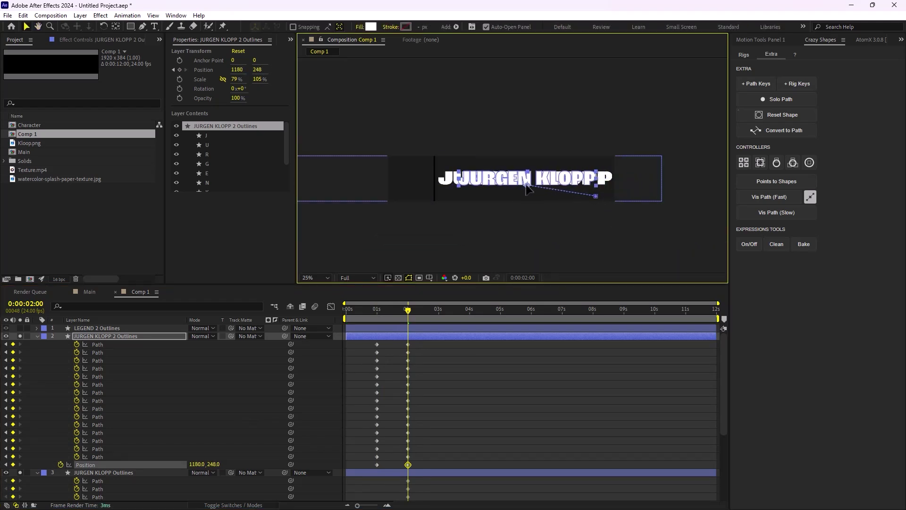
Keyframe the scale of JURGEN KLOPP 2 Outlines at 0:00:01:00 and set it to 105, 105% at 0:00:02:00
key(shift+s)
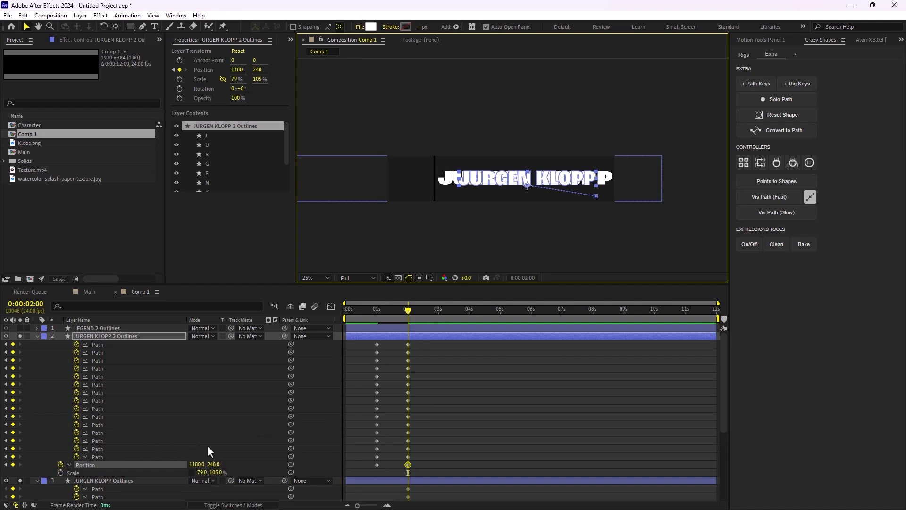
drag(409, 317, 376, 332)
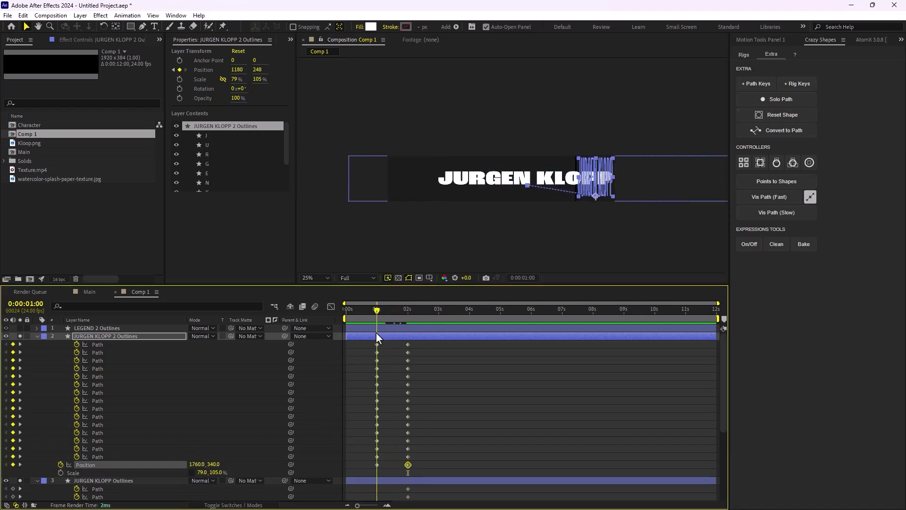
click(61, 473)
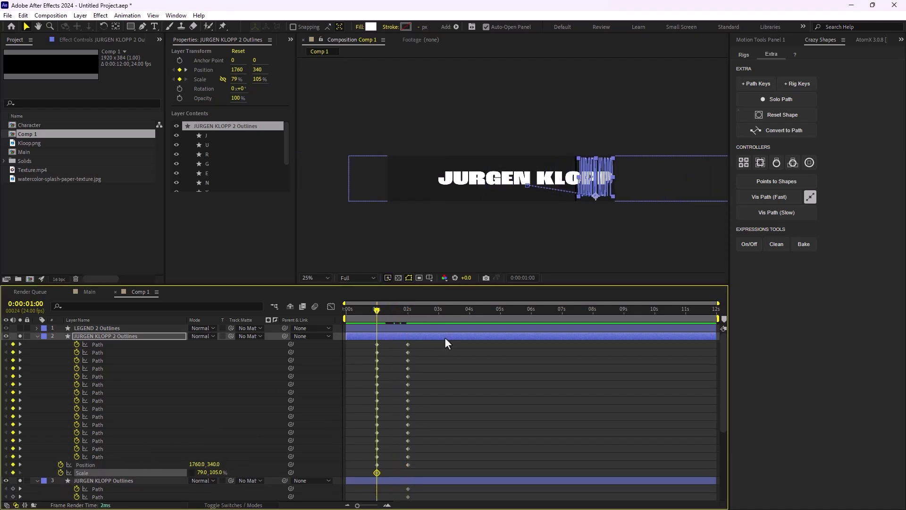
click(401, 325)
drag(401, 324, 408, 327)
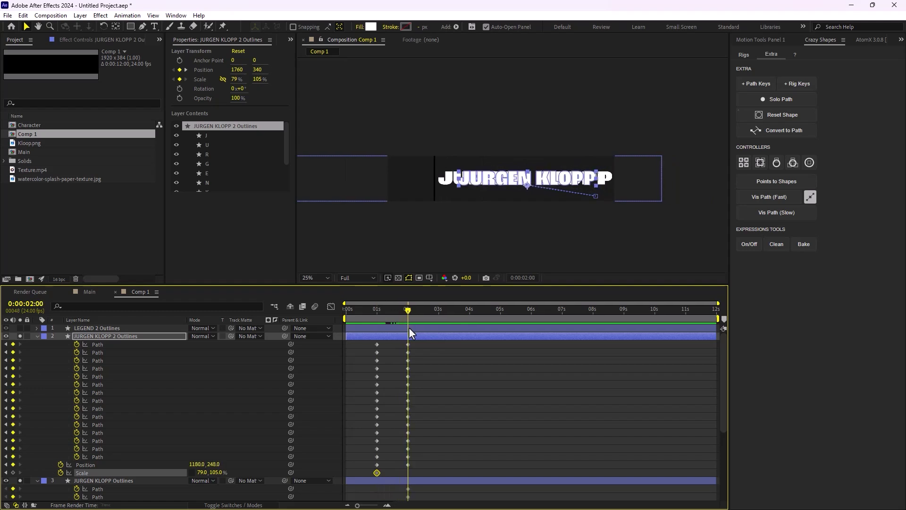
click(202, 473)
text(105)
key(Return)
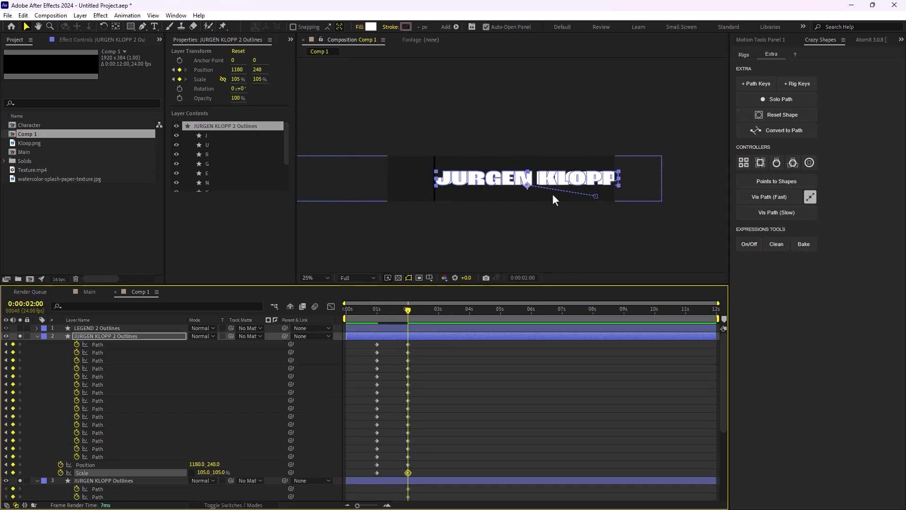
Link the scale proportions, reduce the 0:00:02:00 scale to 98%, and nudge the text's position to 1170, 242
key(period)
click(191, 472)
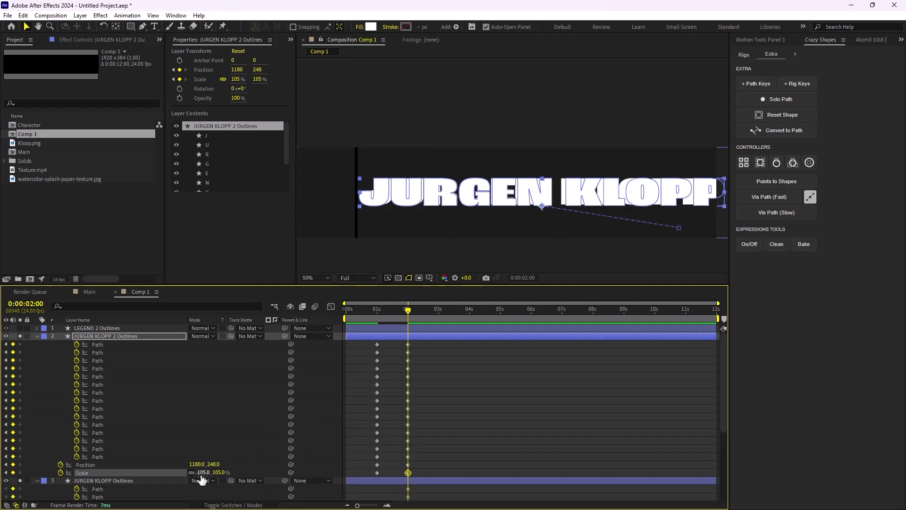
drag(203, 472, 199, 472)
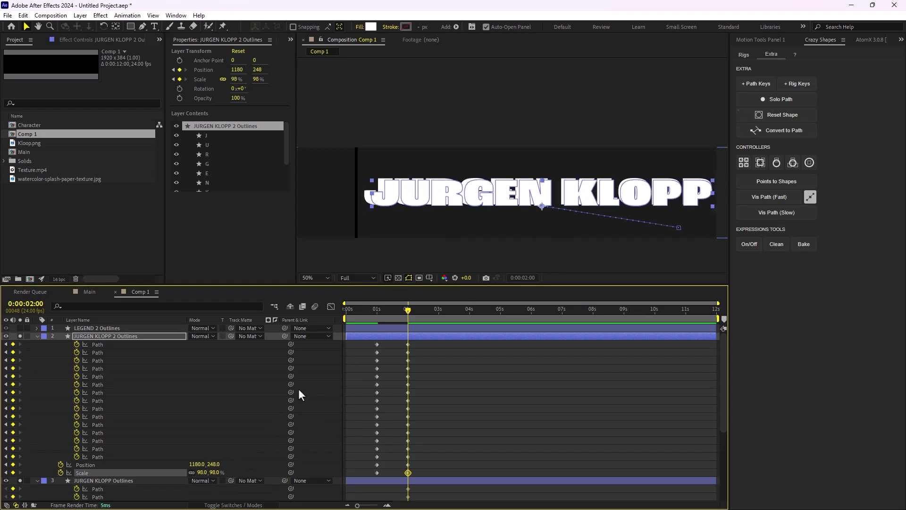
key(Left)
key(Left)
key(Left)
key(Left)
key(Left)
key(Left)
key(Left)
key(Left)
key(Up)
key(Up)
key(Up)
key(Up)
key(Up)
key(Up)
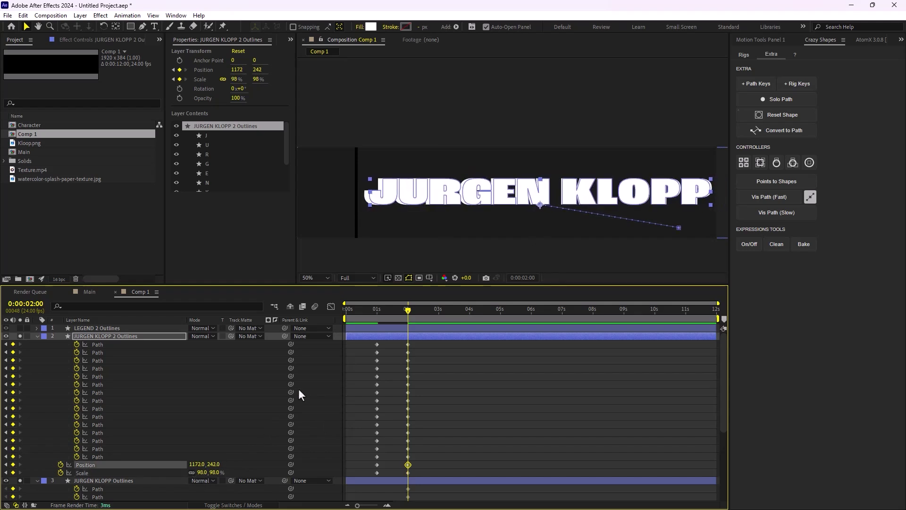
key(Left)
key(Left)
Match the morphed text to the wide JURGEN KLOPP outlines with 100% scale and position 1166, 242 at 0:00:02:00
click(202, 472)
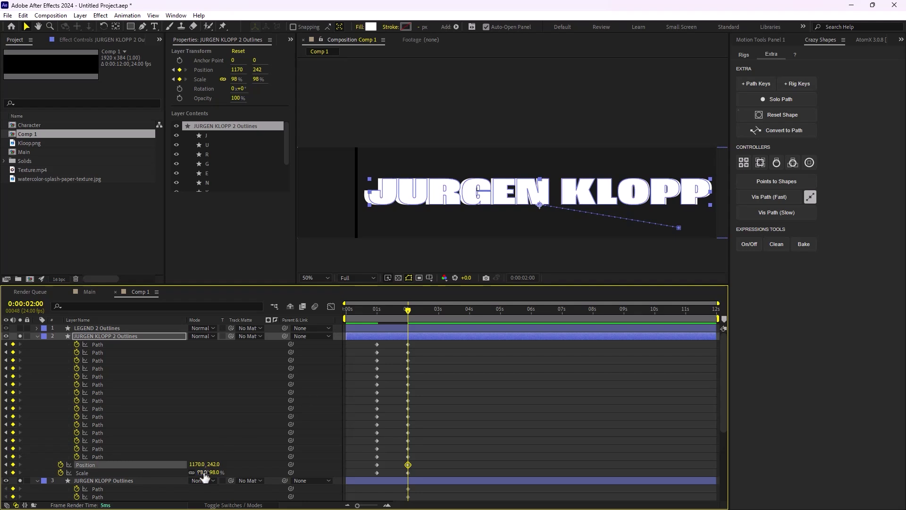
text(100)
key(Return)
key(Left)
key(Left)
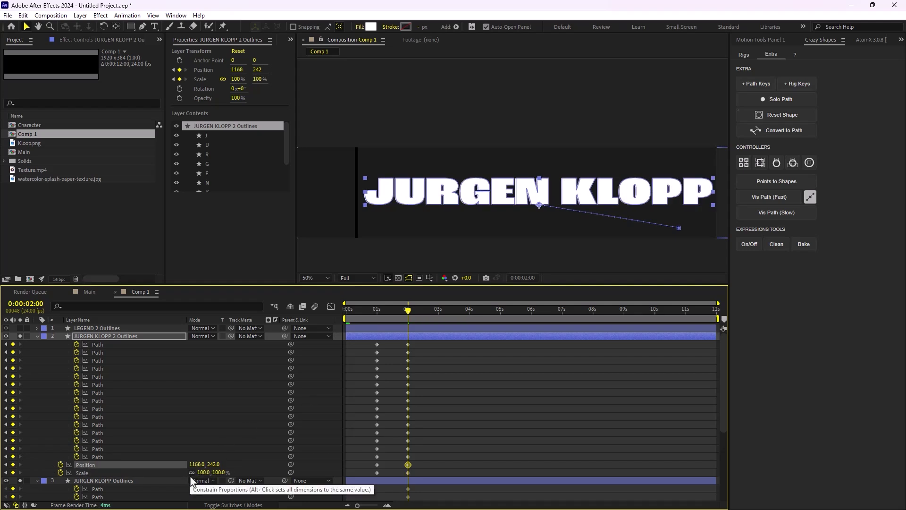
key(Left)
key(Left)
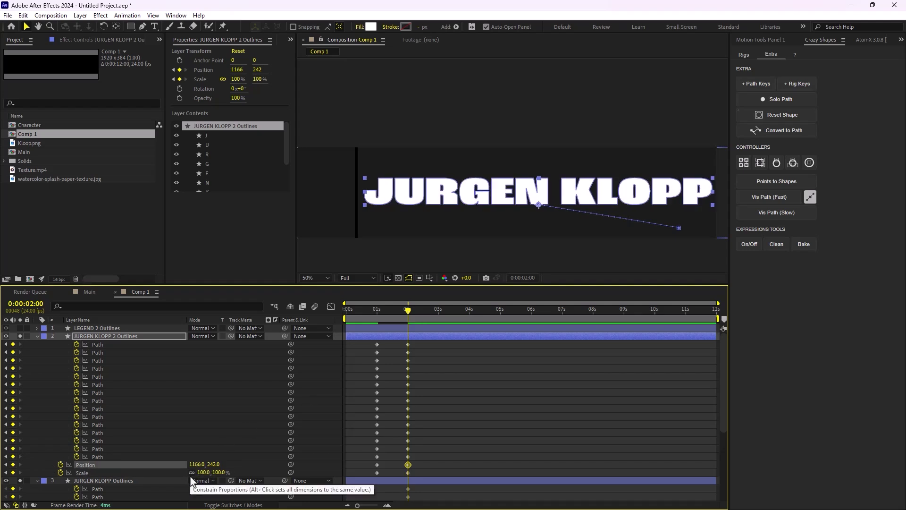
Scrub through the JURGEN KLOPP morph and delete the wide JURGEN KLOPP Outlines reference layer
drag(409, 305, 348, 485)
key(comma)
click(472, 398)
key(grave)
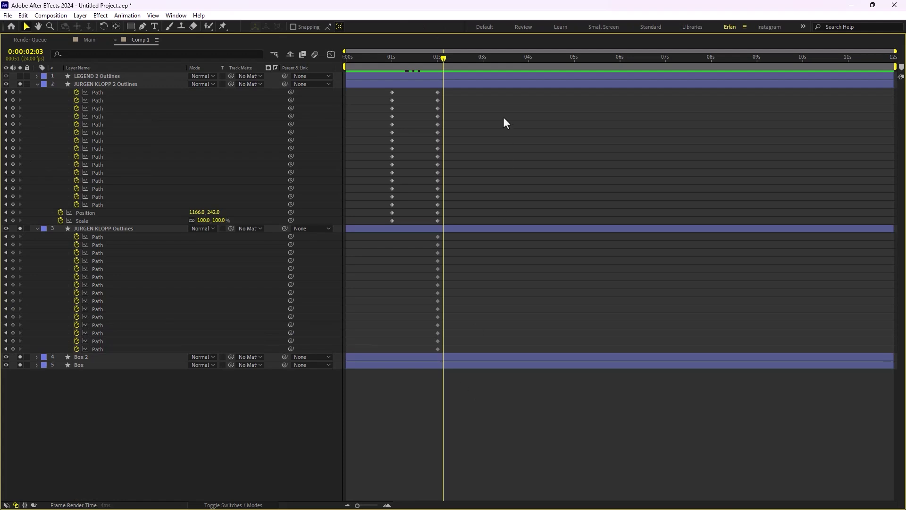
click(111, 228)
key(Delete)
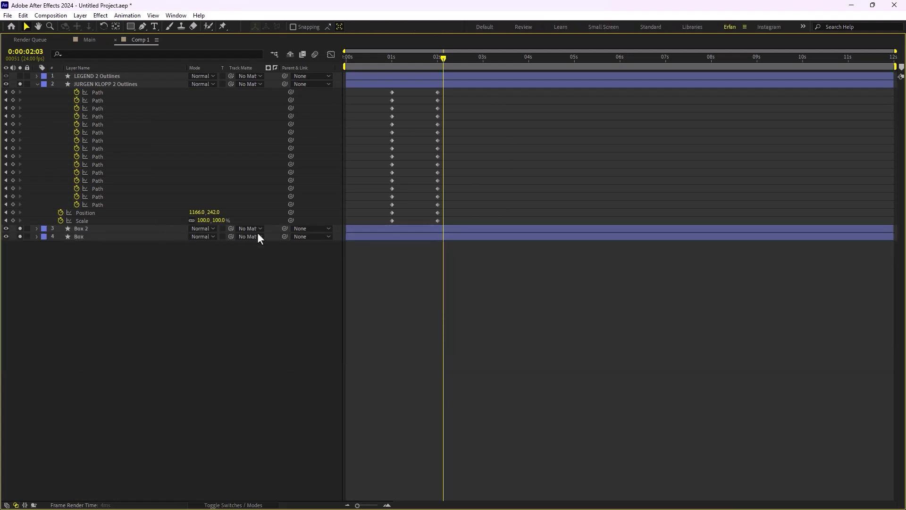
key(grave)
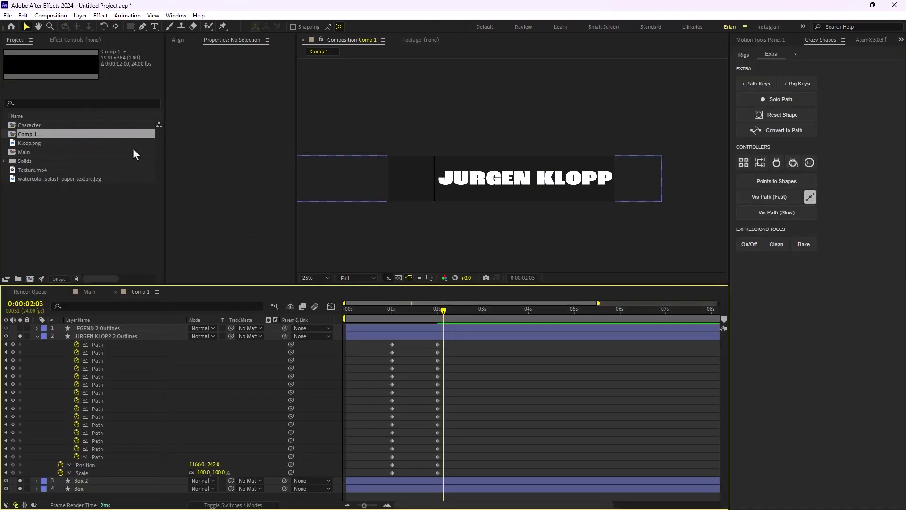
Unsolo JURGEN KLOPP 2 Outlines, Box 2 and Box, and review both text morphs together from the start
click(21, 336)
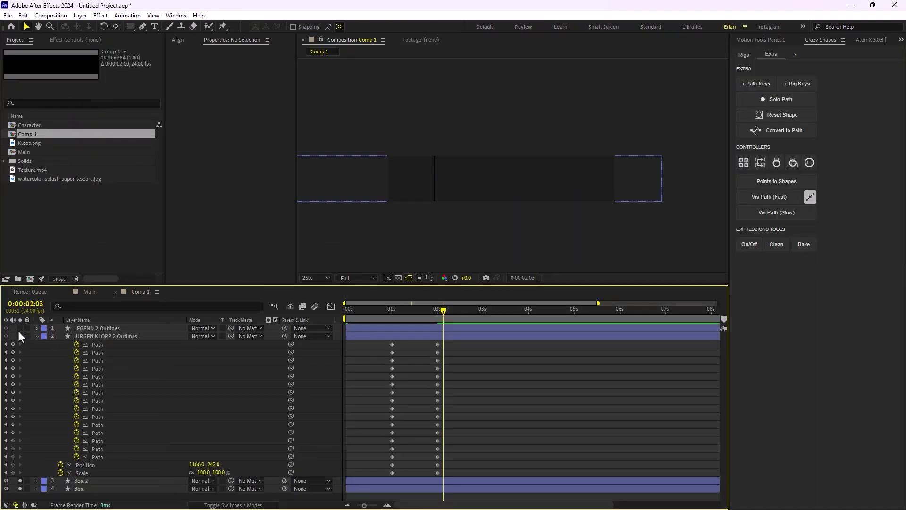
click(20, 481)
click(20, 489)
drag(441, 327, 401, 367)
key(Home)
click(416, 336)
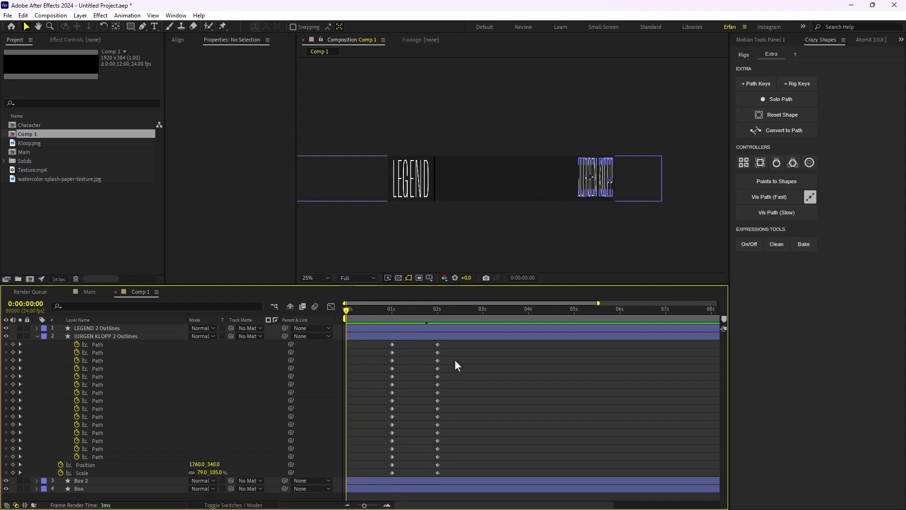
Ease all path, position and scale keyframes of JURGEN KLOPP 2 Outlines with 75 influence and preview the motion
key(grave)
drag(470, 88, 311, 243)
key(grave)
click(751, 41)
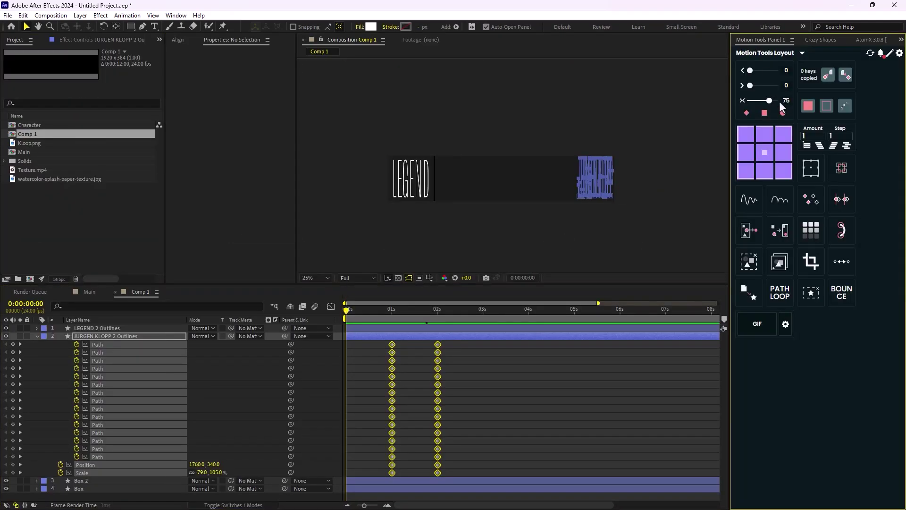
click(778, 101)
key(space)
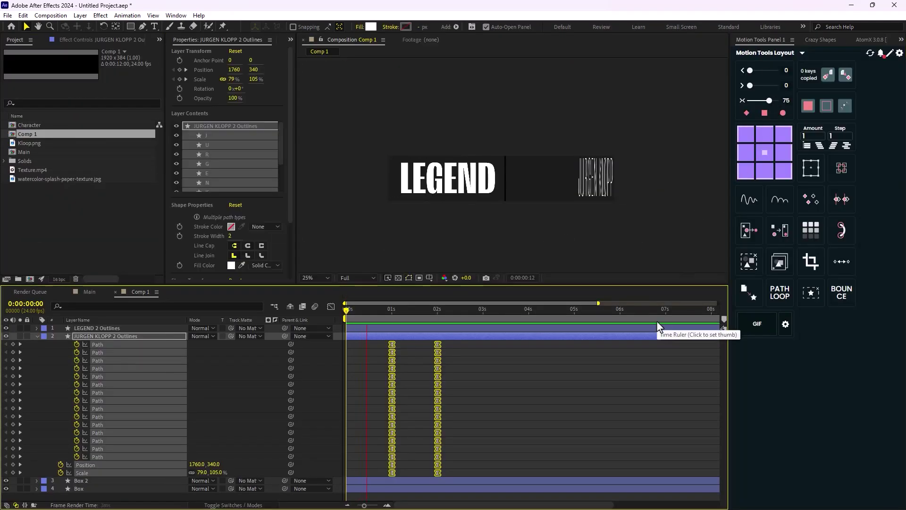
drag(429, 314, 336, 327)
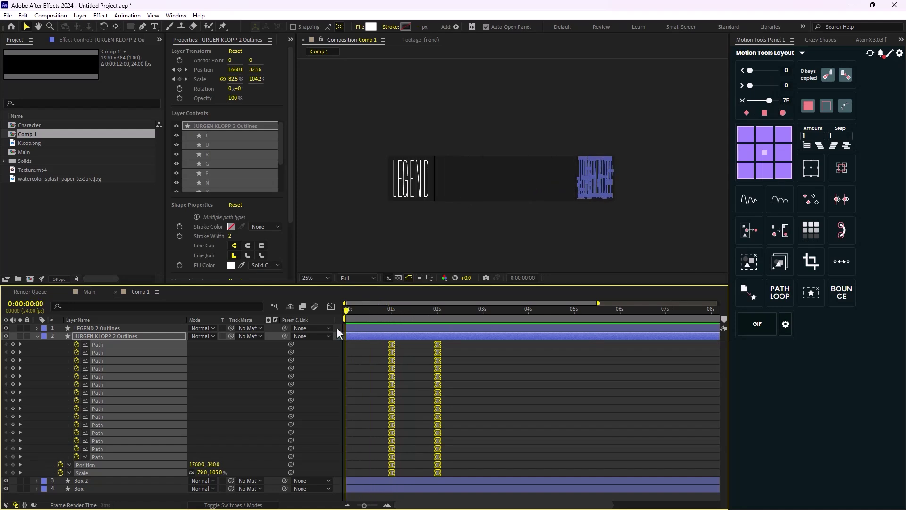
click(457, 366)
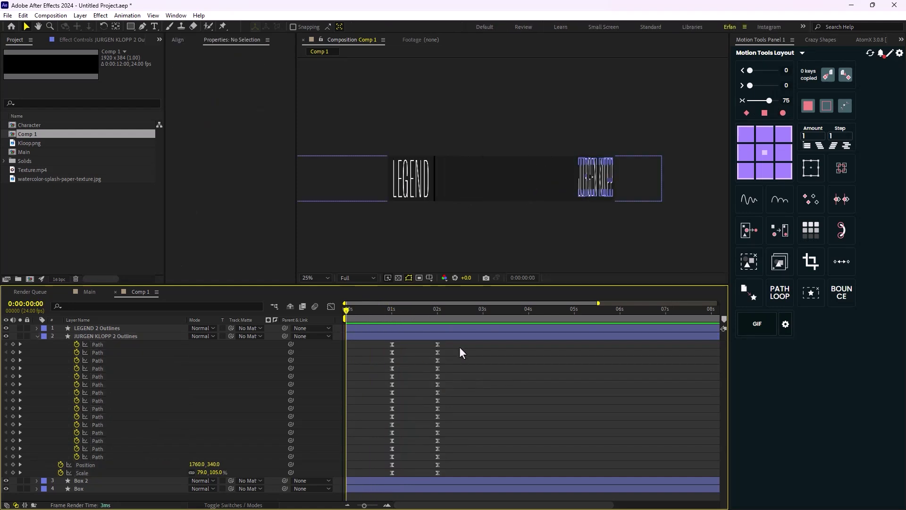
Copy the 0:00:02:00 keyframes of JURGEN KLOPP 2 Outlines to 0:00:00:00 and play back both text morphs
drag(460, 347, 435, 477)
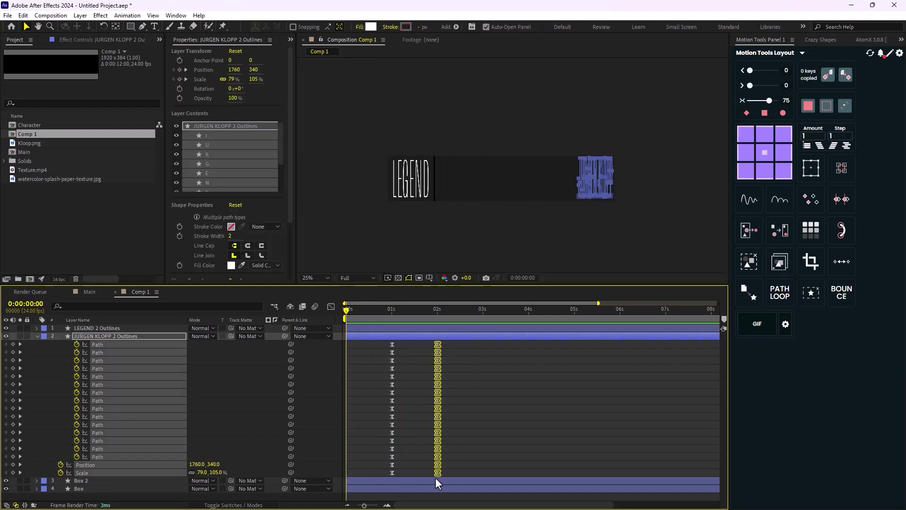
key(ctrl+c)
key(ctrl+v)
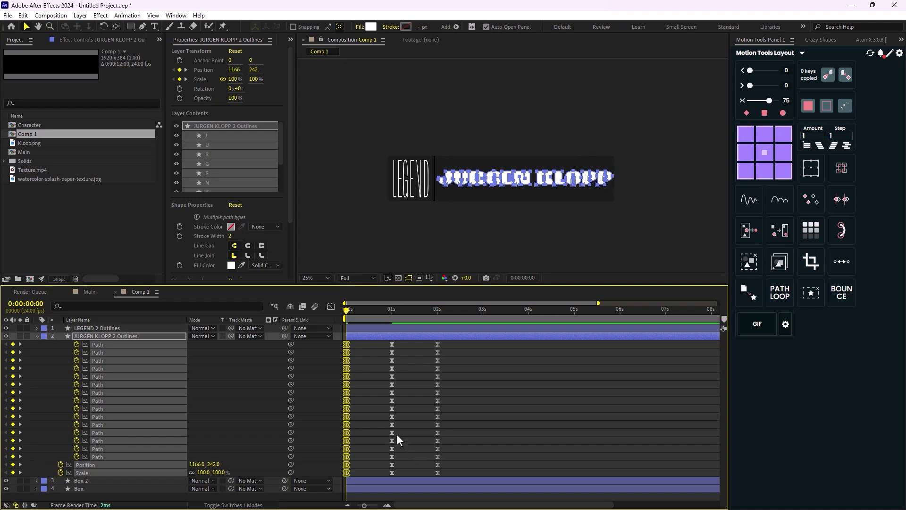
key(space)
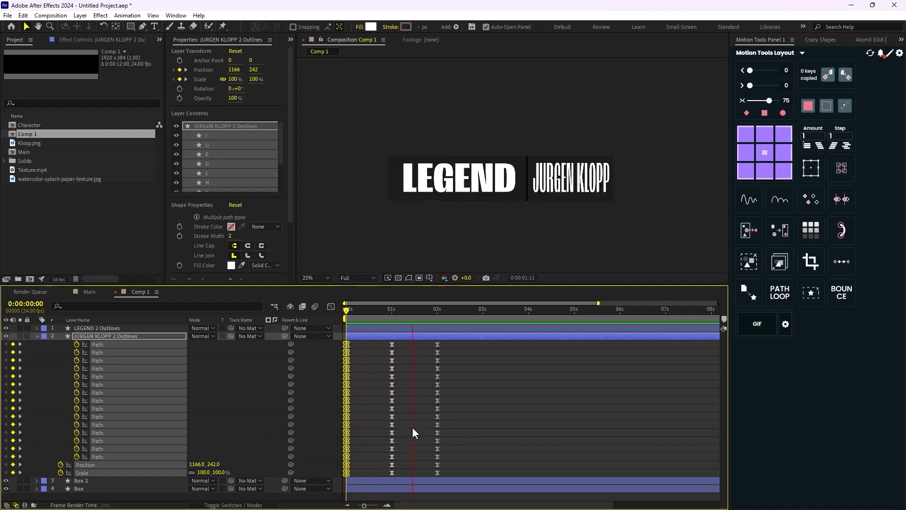
click(470, 312)
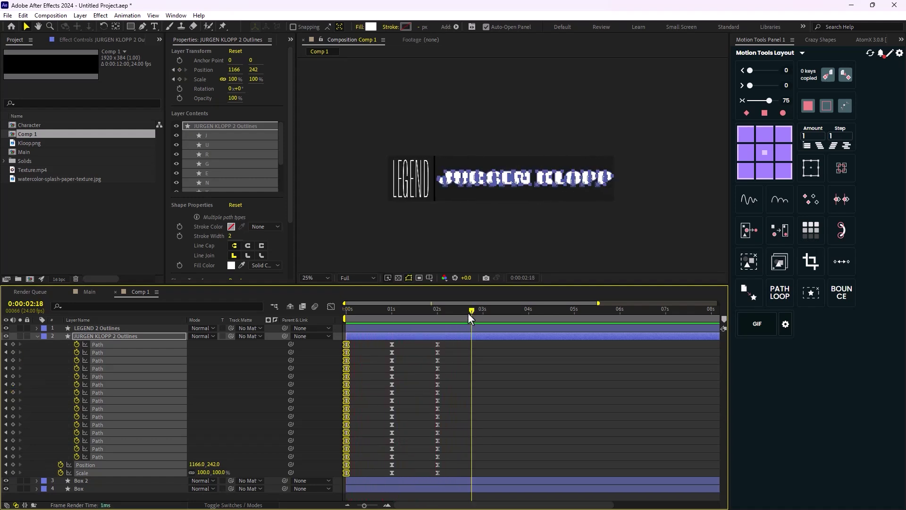
key(space)
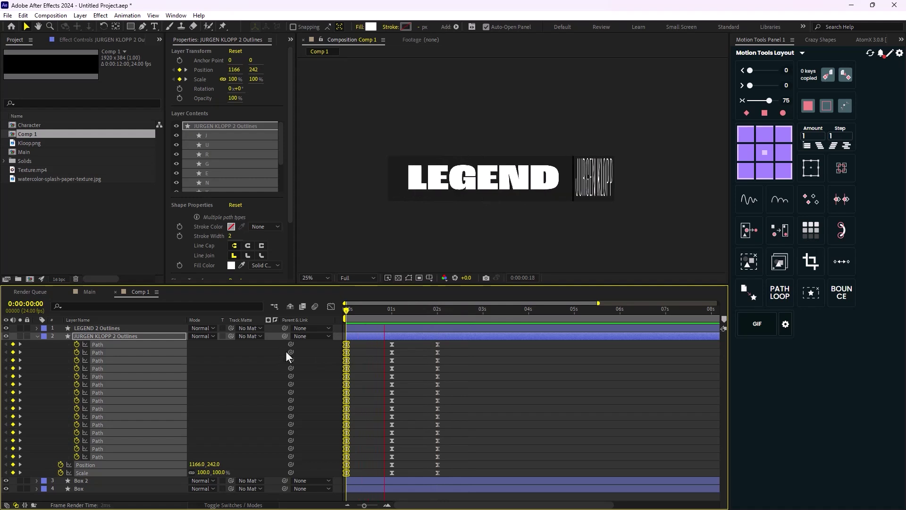
key(space)
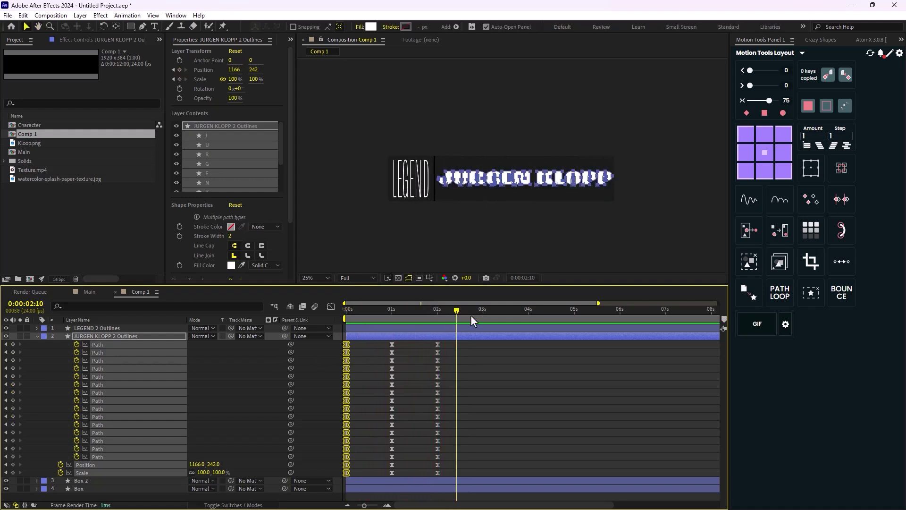
key(j)
key(j)
key(j)
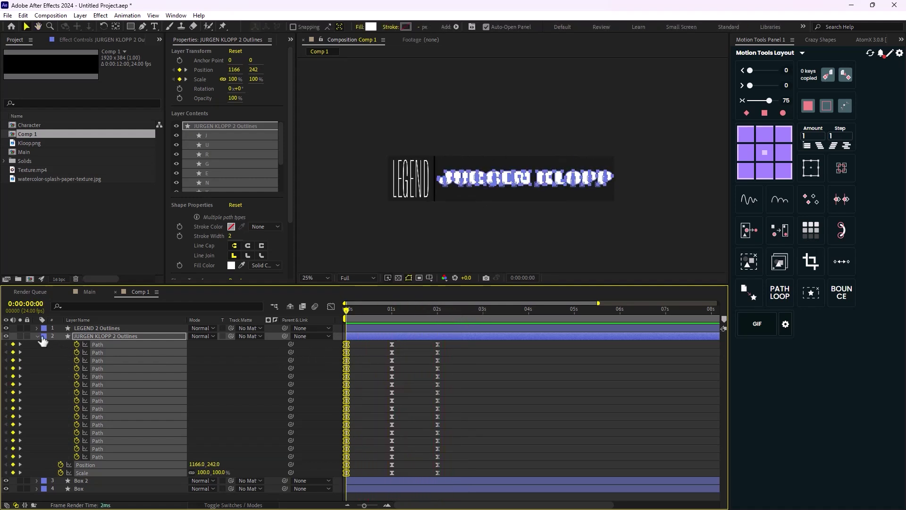
Collapse the JURGEN KLOPP 2 Outlines properties, return to the Main composition and rename Comp 1 as Type Face
click(38, 336)
click(57, 380)
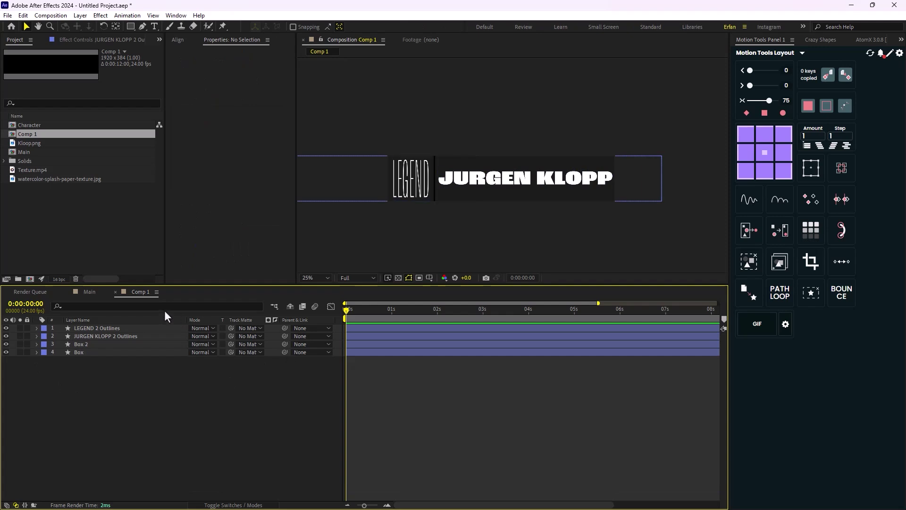
key(shift+comma)
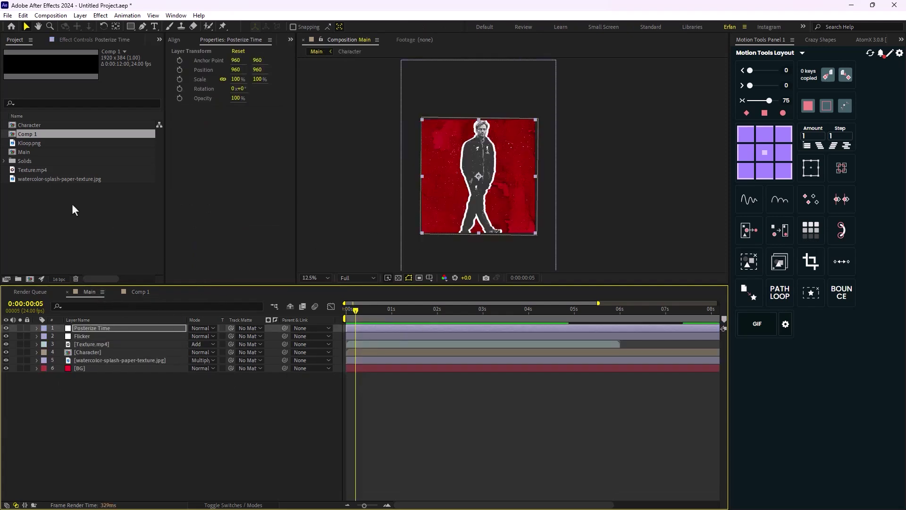
right_click(36, 135)
click(83, 284)
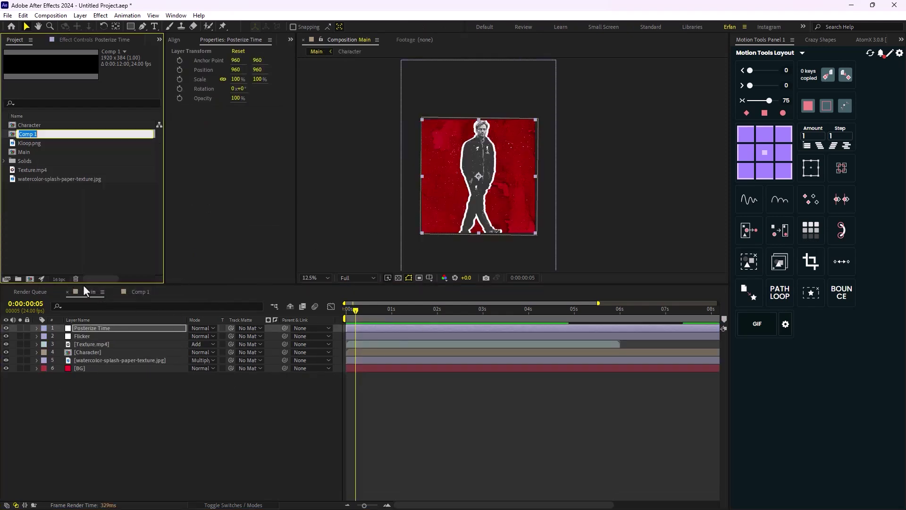
text(Type Face)
key(Return)
click(68, 244)
Add the Type Face composition to Main directly below the Character layer and raise it to position 960, 320
click(35, 170)
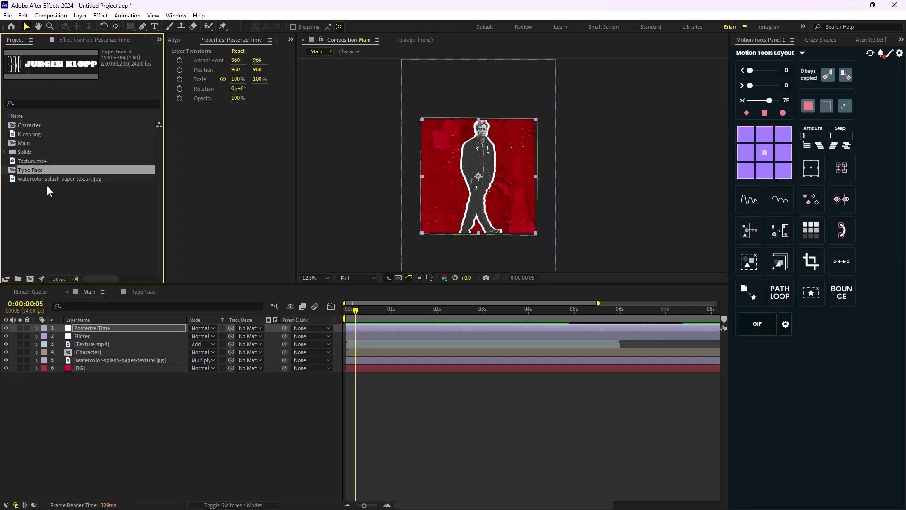
drag(43, 169, 96, 354)
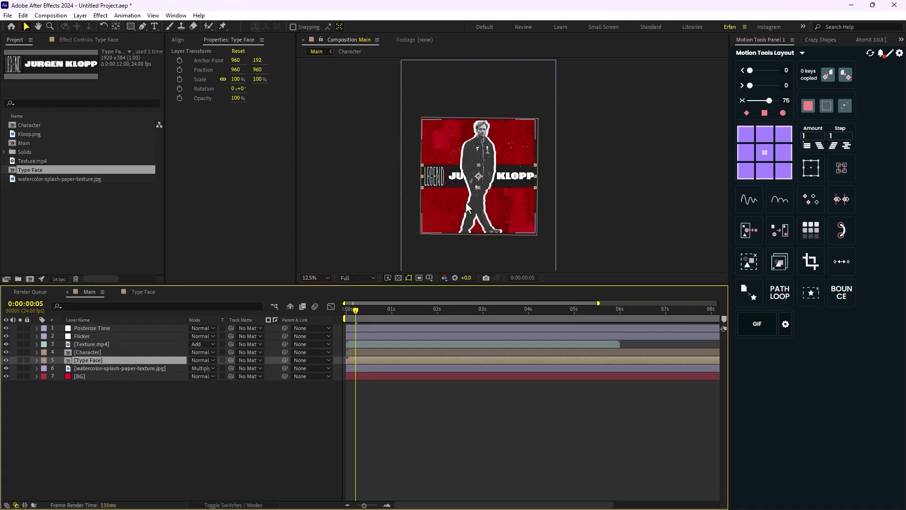
key(shift+Up)
key(shift+Up)
key(shift+Up)
key(shift+Up)
key(shift+Up)
key(shift+Up)
key(shift+Up)
key(shift+Up)
key(shift+Up)
key(shift+Up)
key(shift+Up)
key(shift+Up)
key(shift+Up)
key(shift+Up)
key(shift+Up)
key(shift+Up)
key(shift+Up)
key(shift+Up)
key(shift+Up)
key(shift+Up)
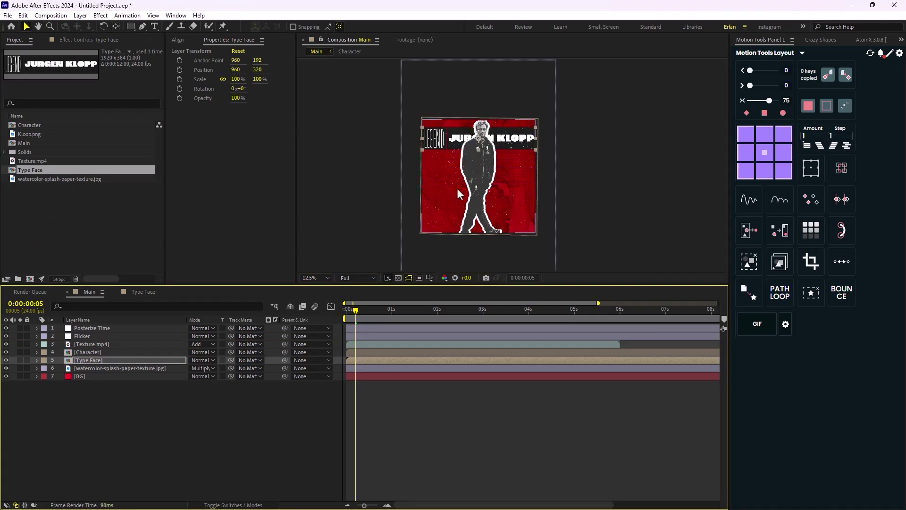
Make two copies of the Type Face strip, placing one around mid-height and the other near the bottom at position 960, 1640
key(ctrl+d)
click(477, 139)
drag(477, 138, 478, 220)
key(ctrl+d)
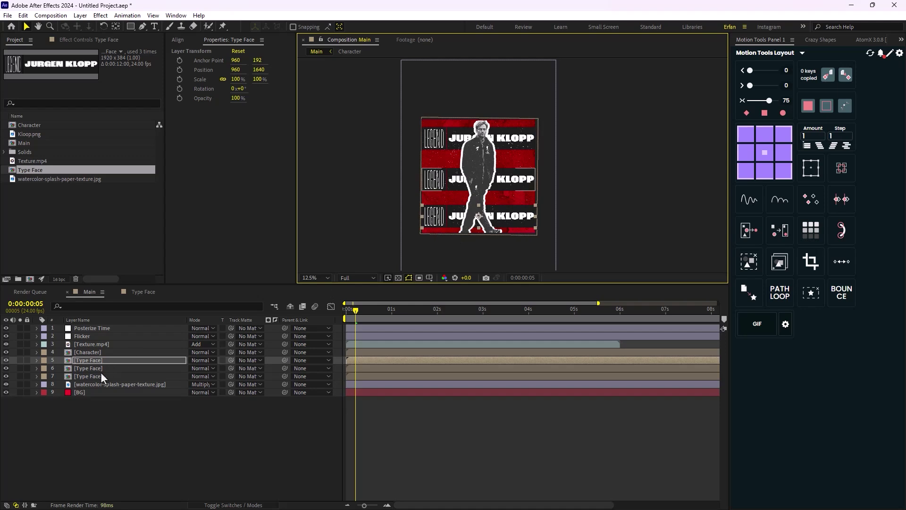
Distribute the three Type Face strips evenly by their vertical centers and preview the Main composition
shift+click(100, 374)
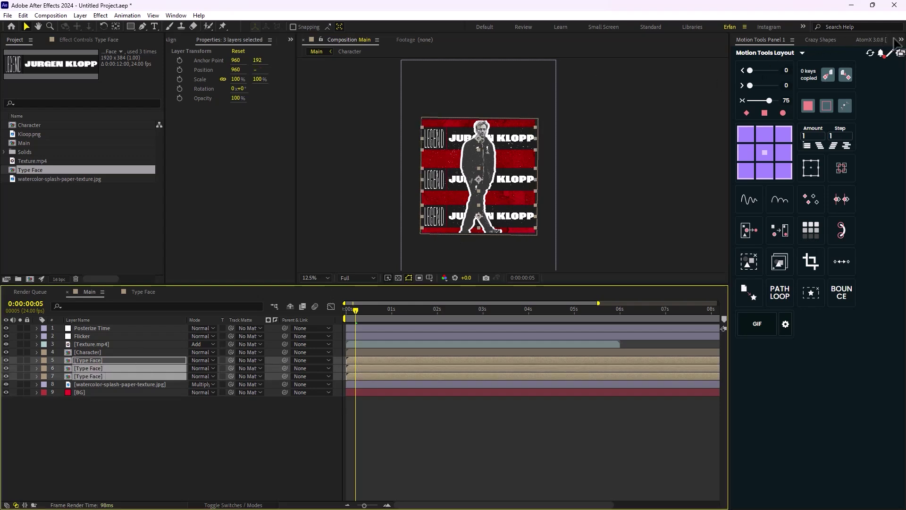
click(175, 40)
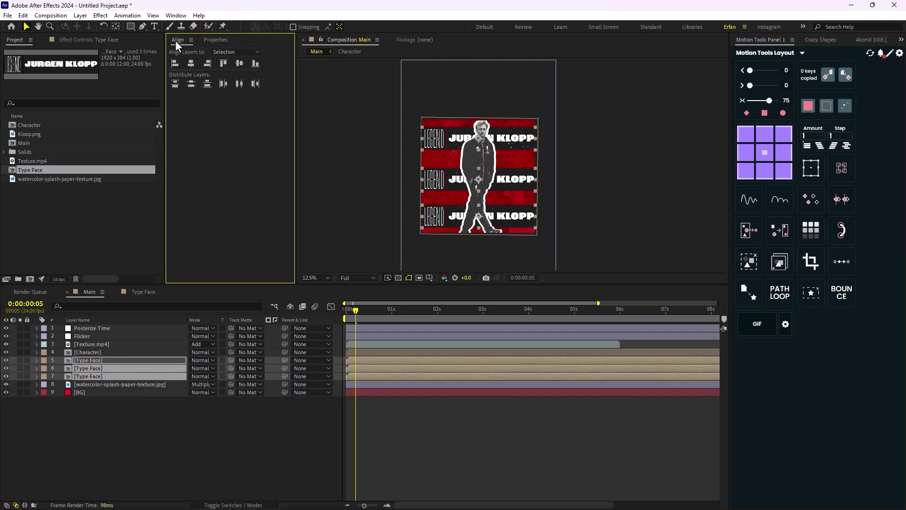
click(192, 84)
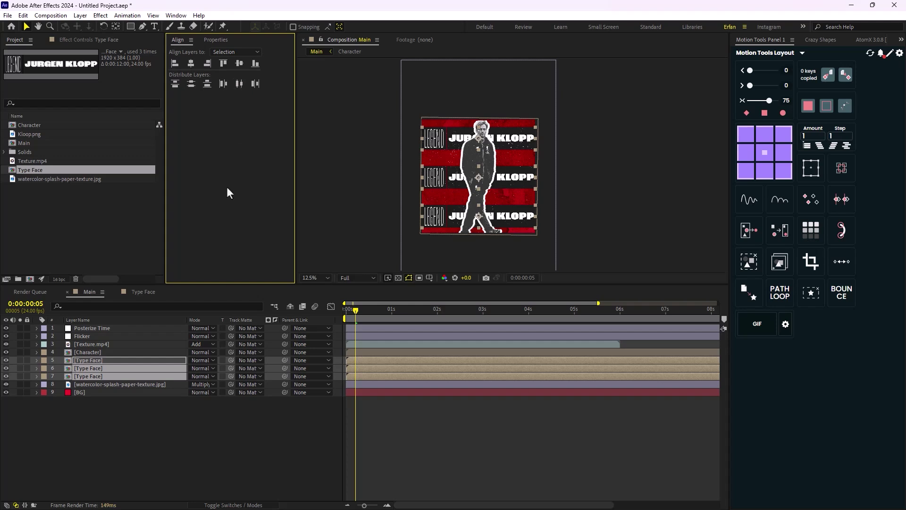
click(236, 423)
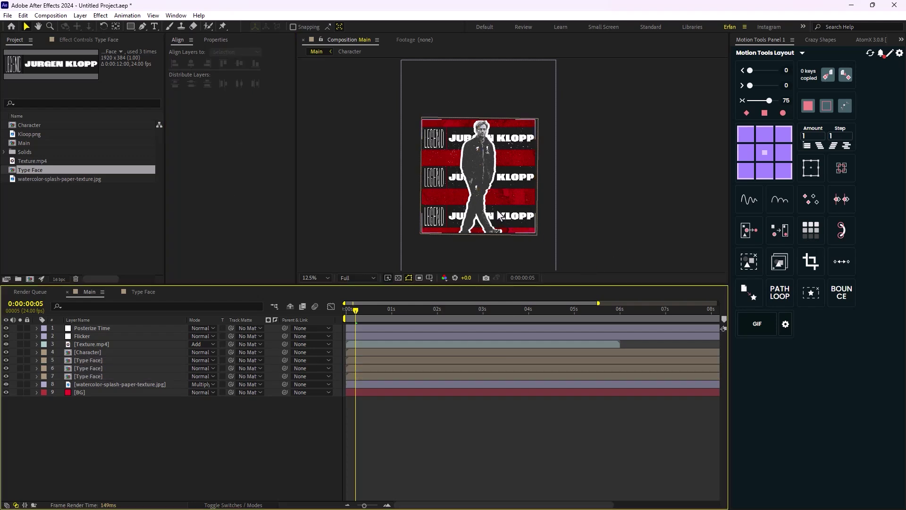
click(99, 376)
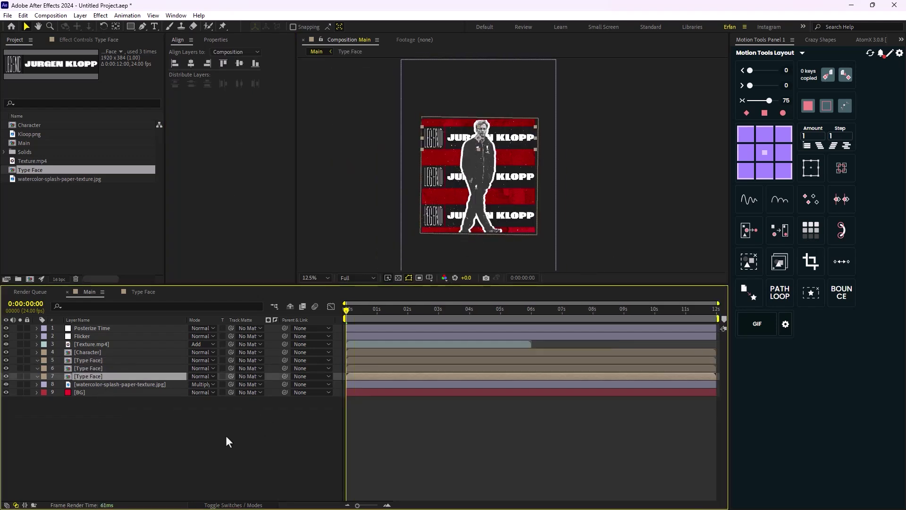
click(225, 435)
key(space)
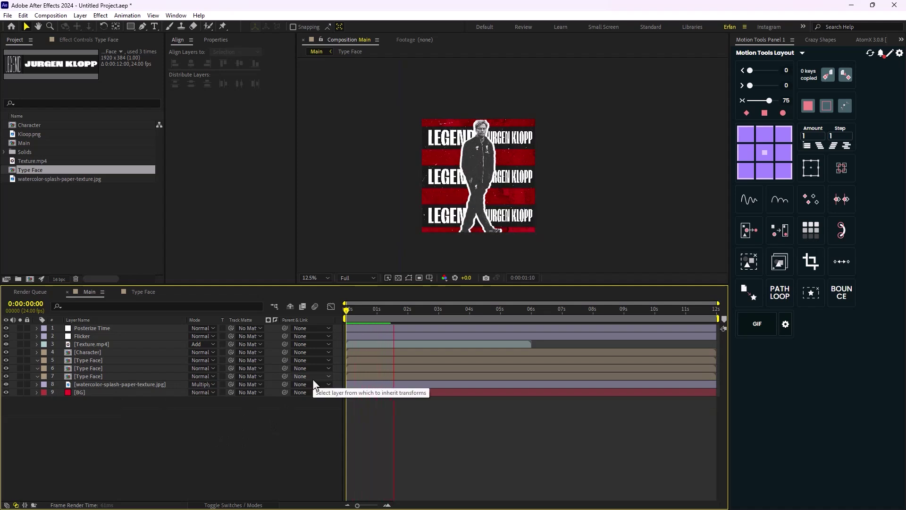
In the Type Face composition, copy all keyframes of the four layers and paste them at 0:00:02:00
click(145, 292)
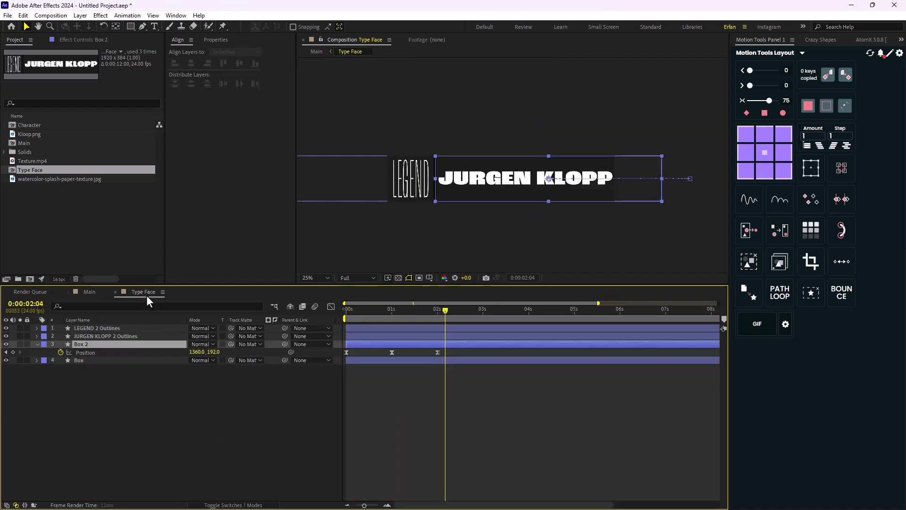
drag(275, 379, 47, 296)
key(u)
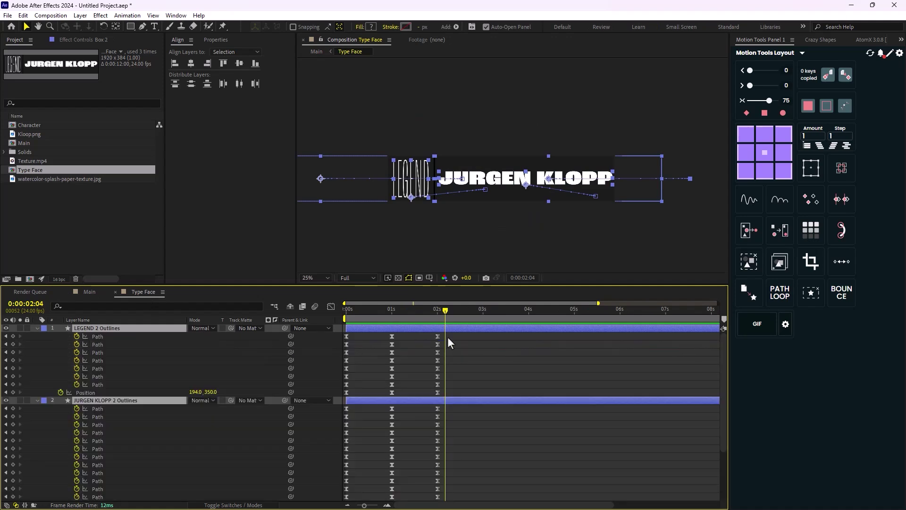
drag(448, 313, 439, 312)
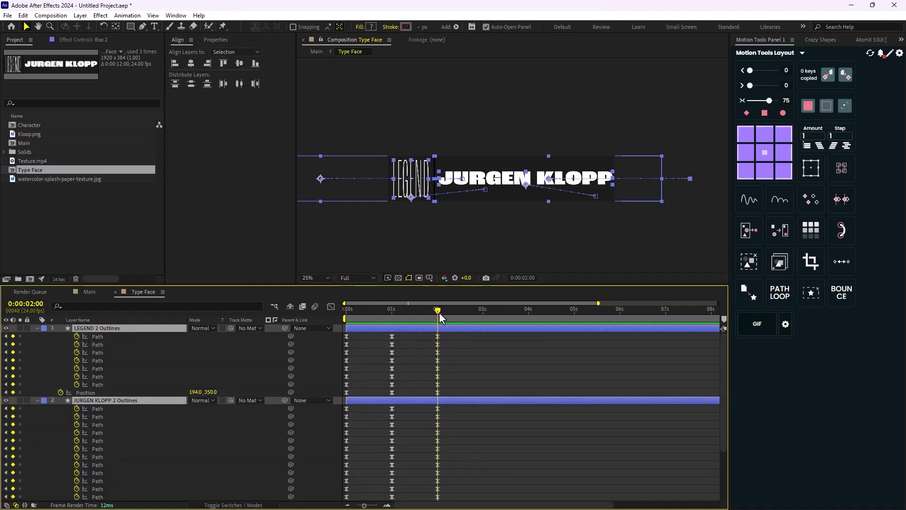
key(grave)
drag(463, 81, 335, 315)
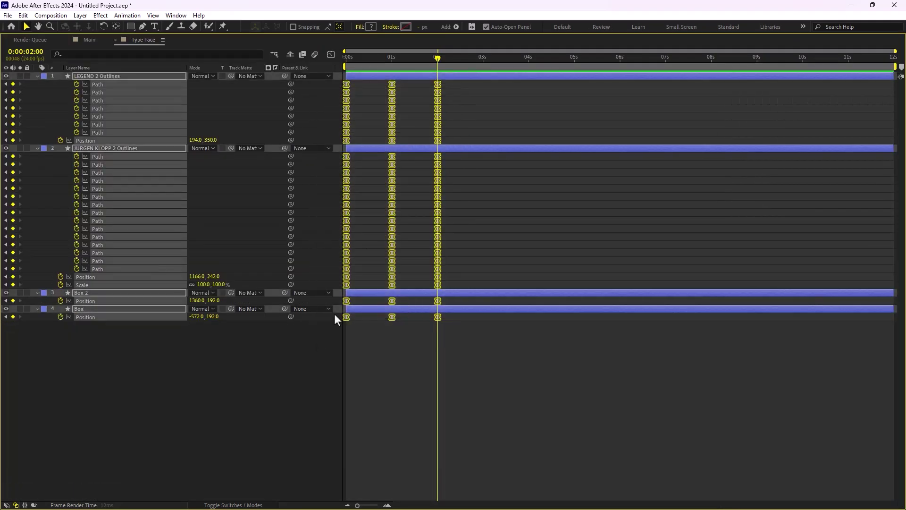
key(ctrl+c)
key(ctrl+v)
Repeat the full set of keyframes by pasting copies at 0:00:04:00 and 0:00:08:00
drag(438, 61, 259, 358)
key(ctrl+c)
key(ctrl+v)
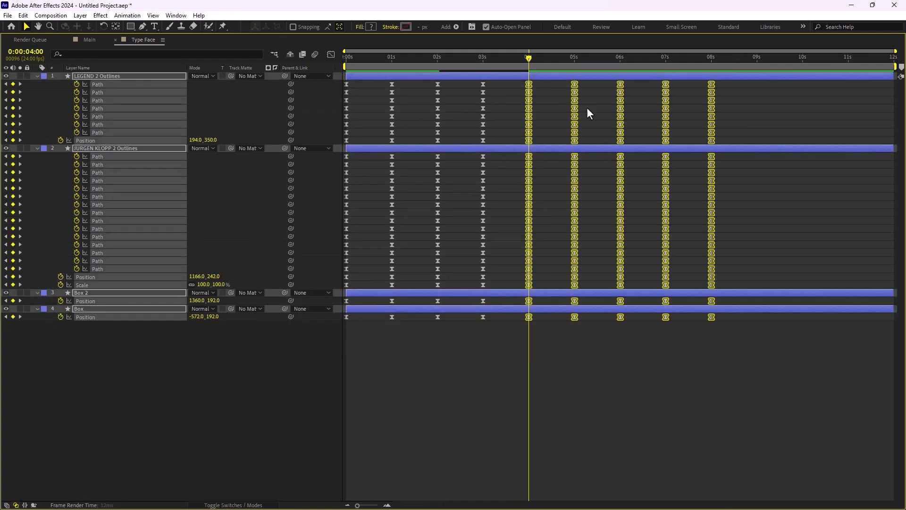
drag(530, 61, 709, 129)
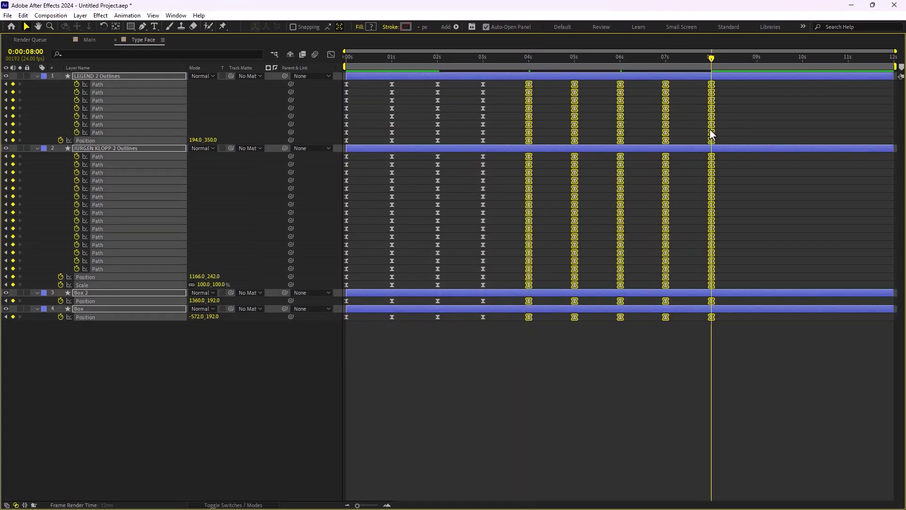
key(ctrl+v)
In Main, shift the middle Type Face strip about 0.7 seconds earlier and the top strip about 0.5 seconds earlier, and preview
click(89, 40)
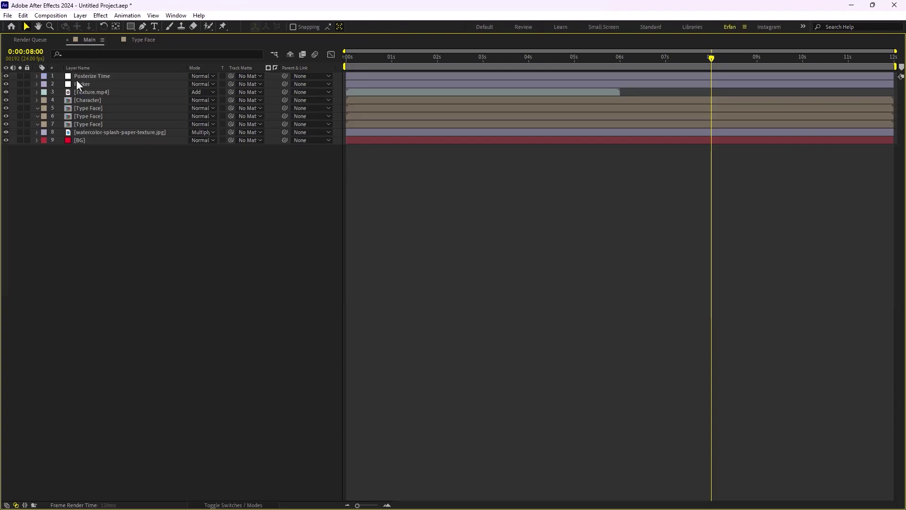
key(grave)
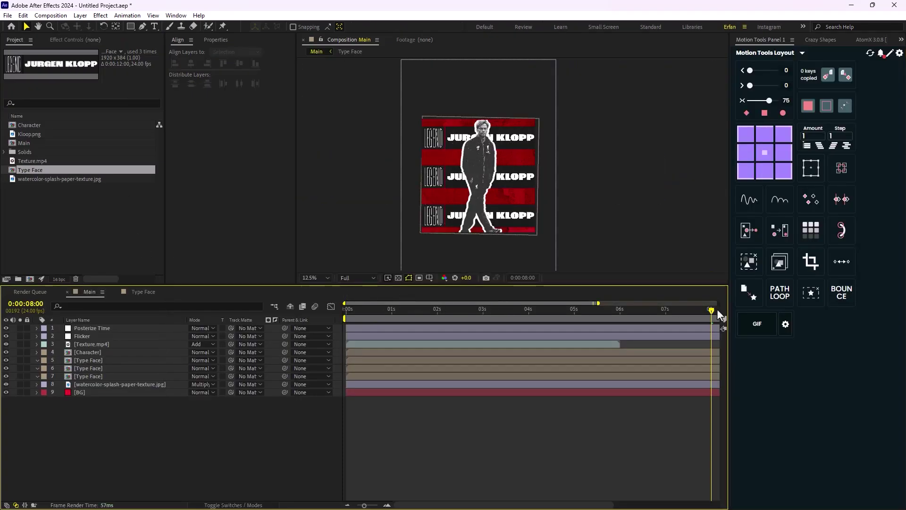
drag(711, 308, 334, 322)
click(106, 367)
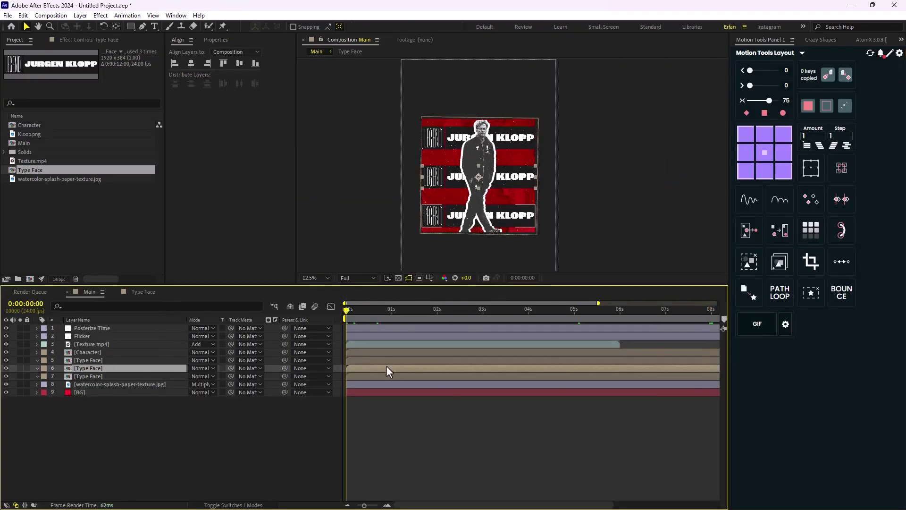
drag(379, 369, 346, 371)
click(154, 376)
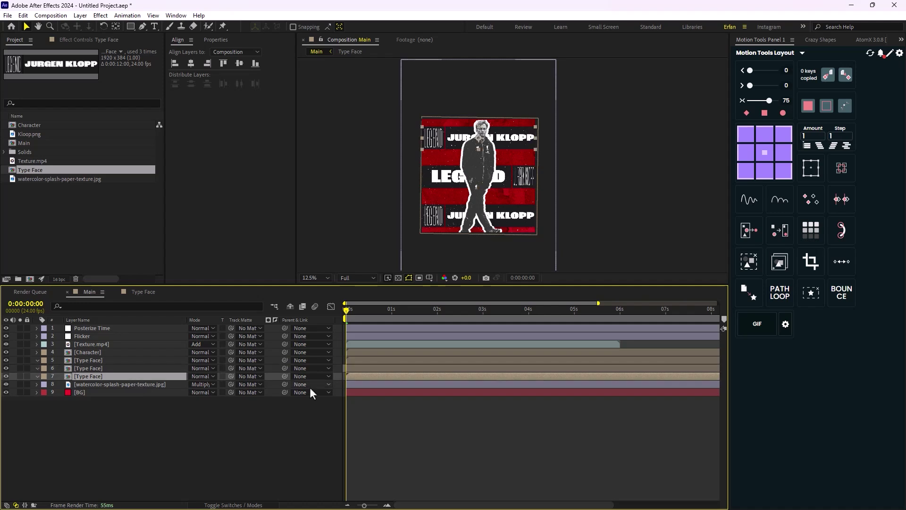
drag(365, 379, 345, 381)
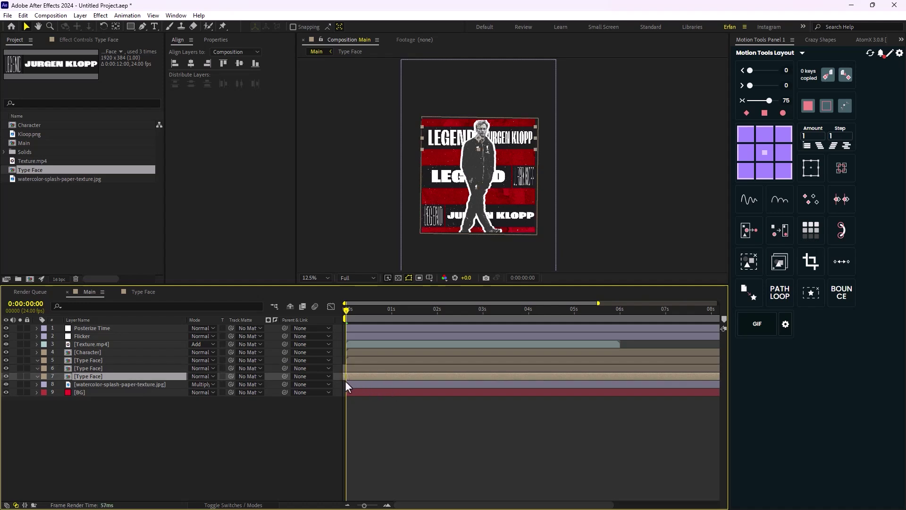
key(space)
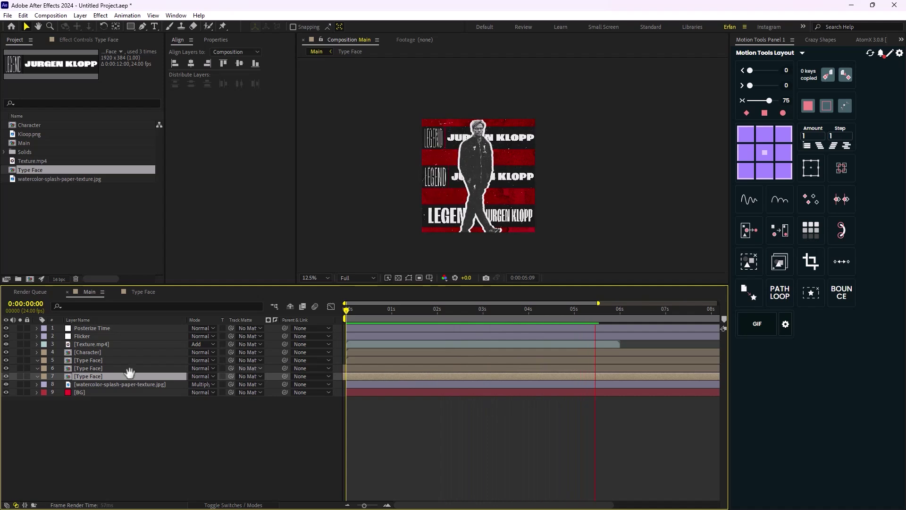
Duplicate the Texture.mp4 layer, start the copy at about 5.8 seconds, and end the work area at about 11 seconds for a preview
click(91, 344)
key(ctrl+d)
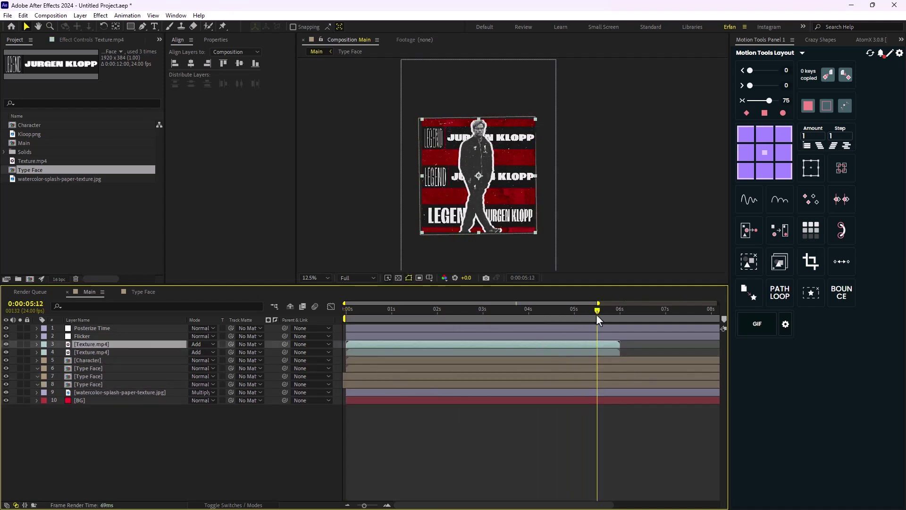
drag(598, 302, 718, 302)
drag(459, 345, 639, 355)
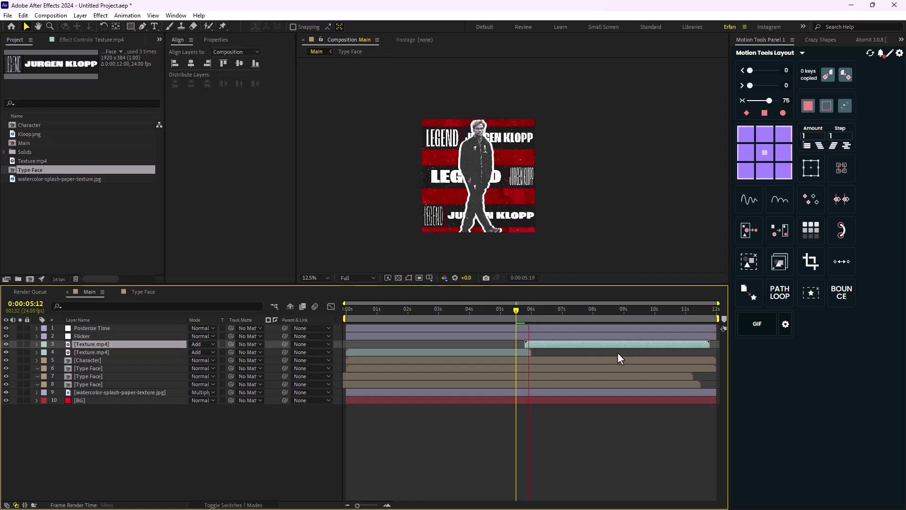
drag(656, 330, 220, 319)
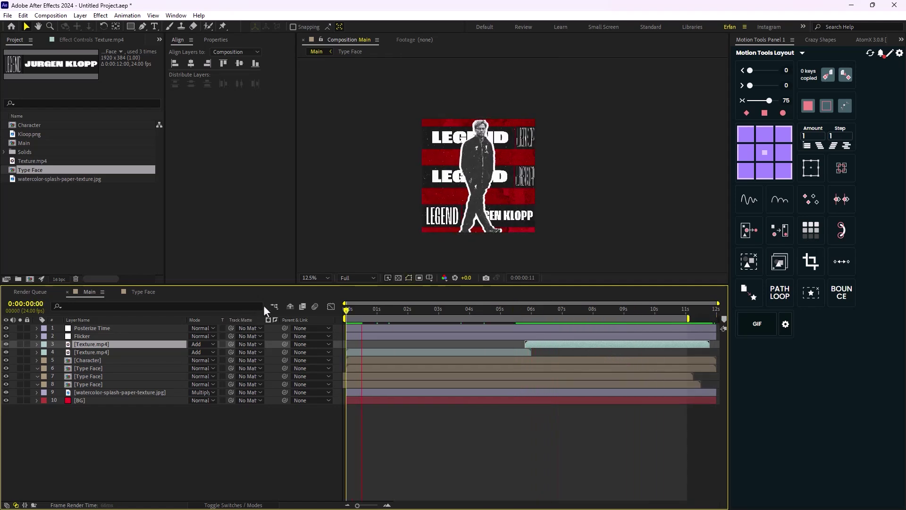